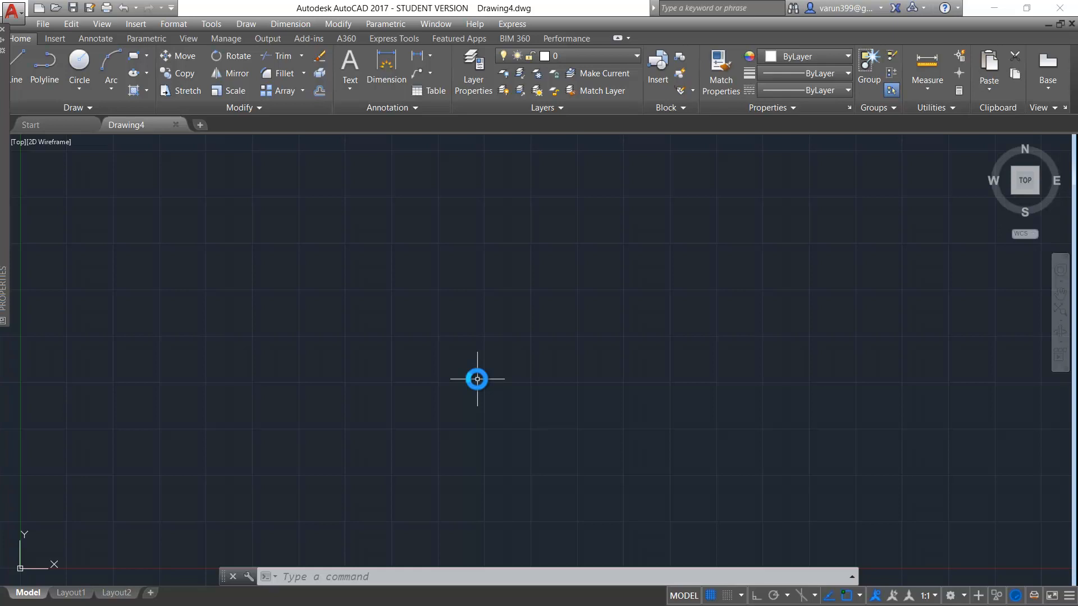
# Set the drawing's length units to Architectural.
pyautogui.write('UN')
pyautogui.press('Return')
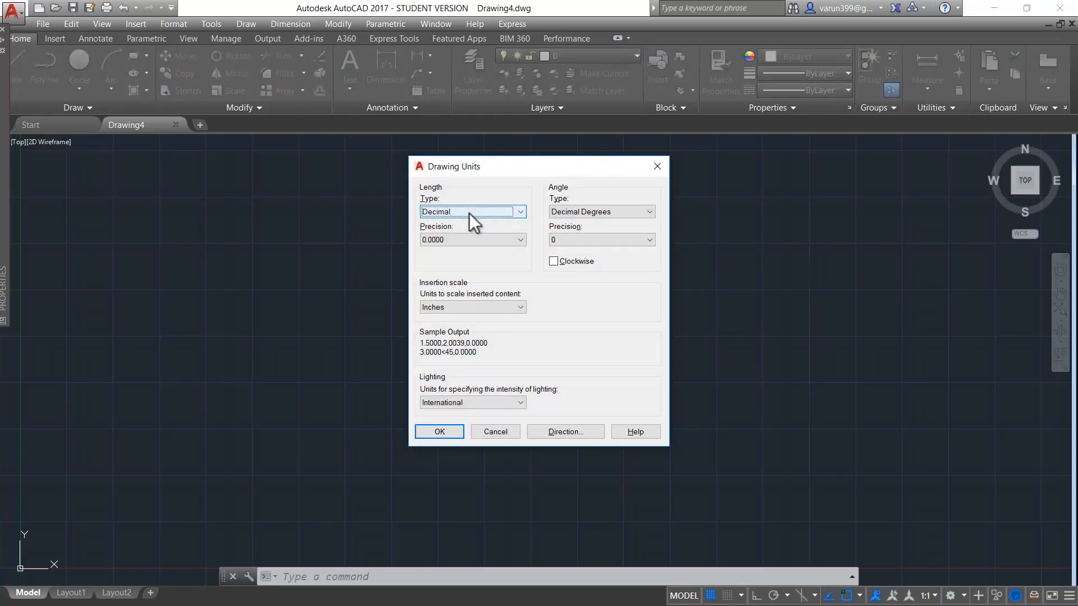
pyautogui.click(470, 213)
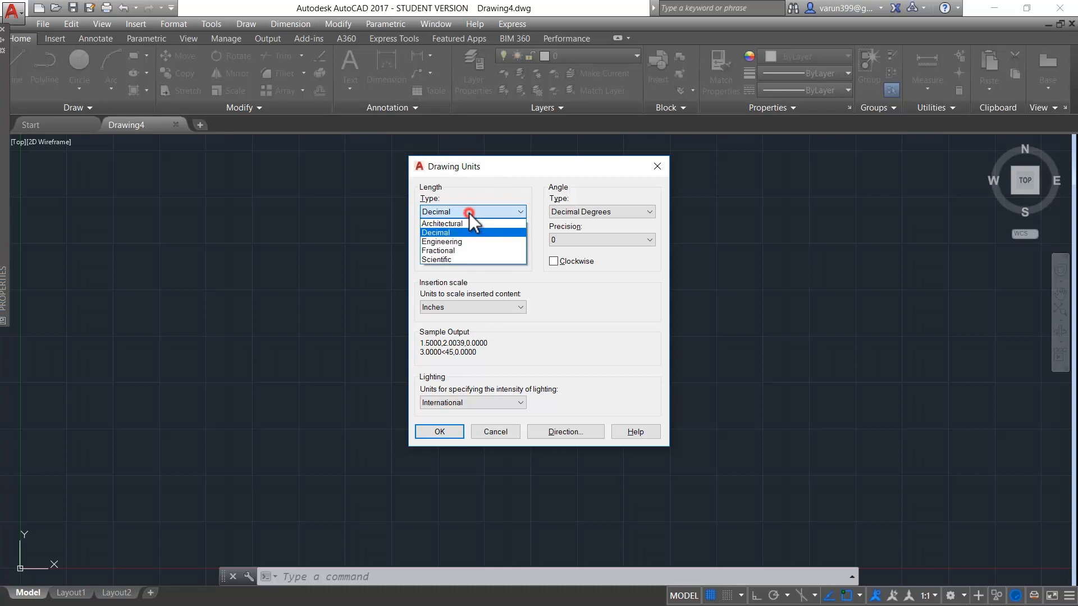
pyautogui.click(468, 221)
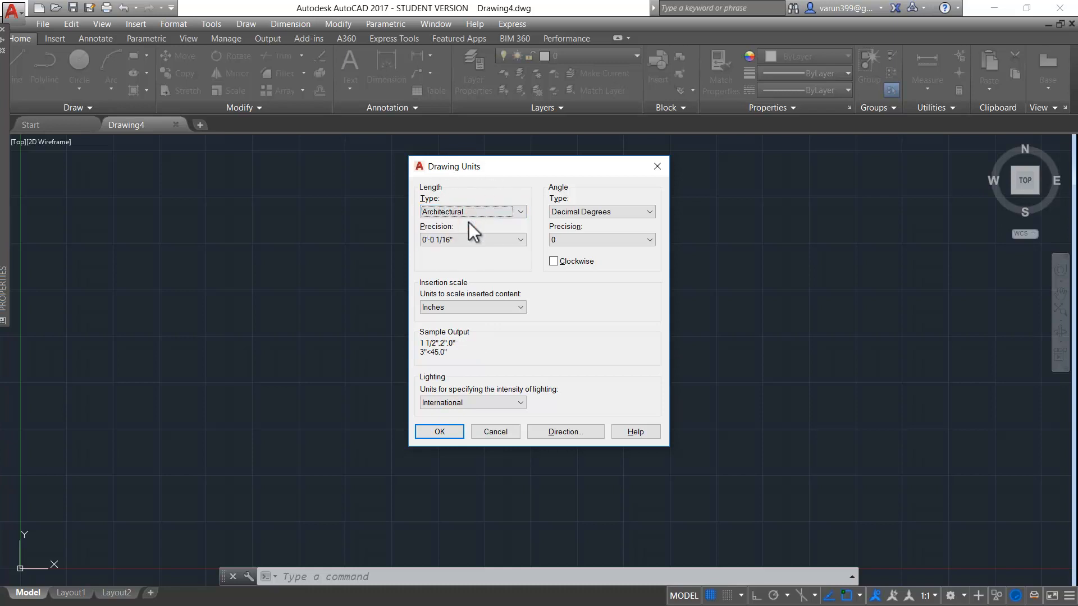
pyautogui.click(439, 431)
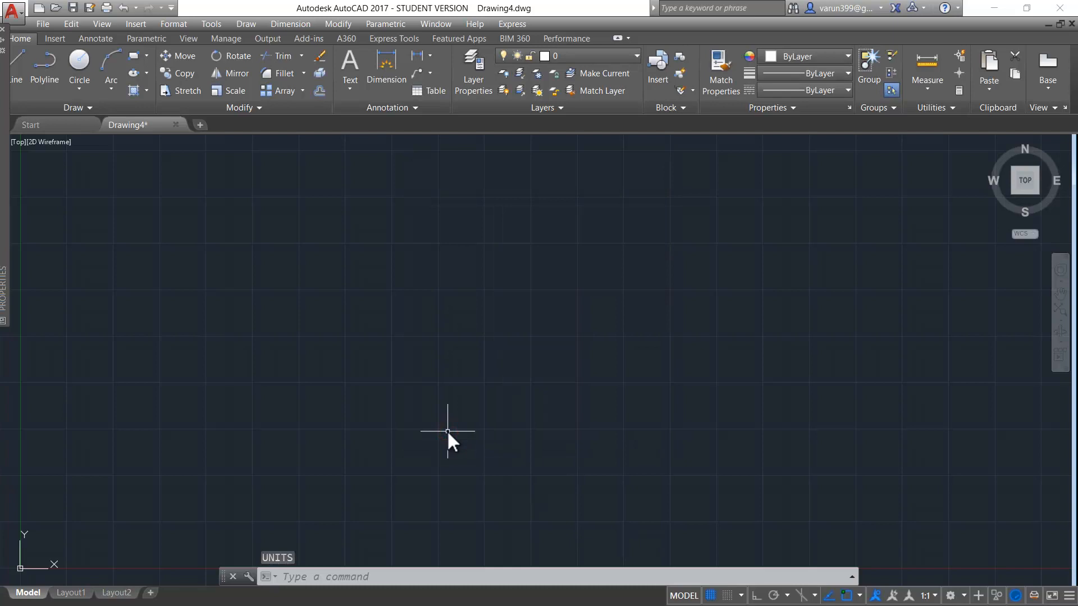
pyautogui.press('Escape')
pyautogui.press('Escape')
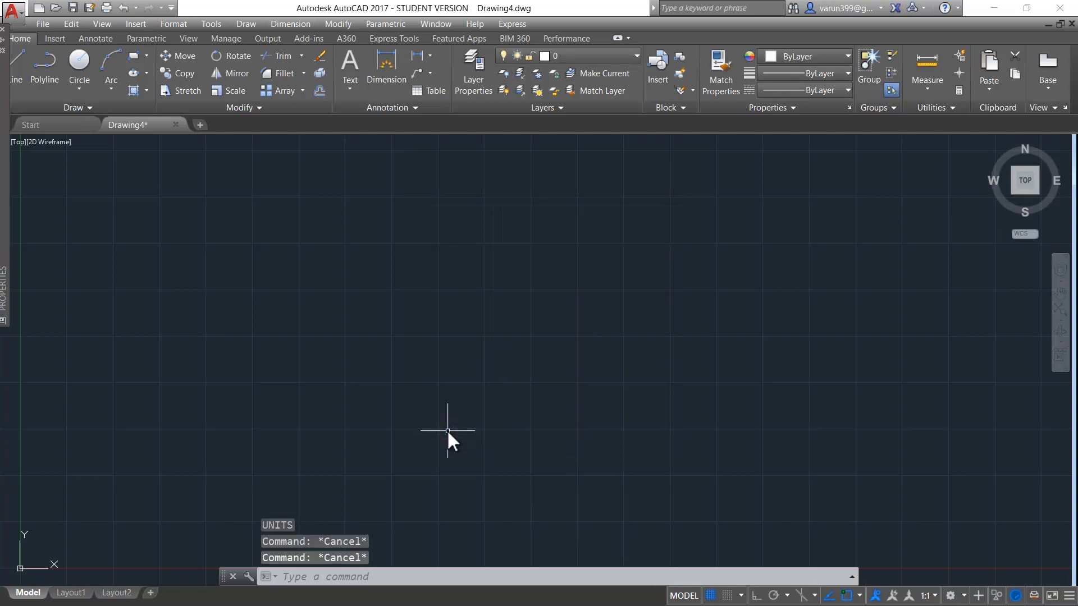
# Draw a vertical line 3" long, running downward near the middle of the drawing area.
pyautogui.write('l')
pyautogui.press('Return')
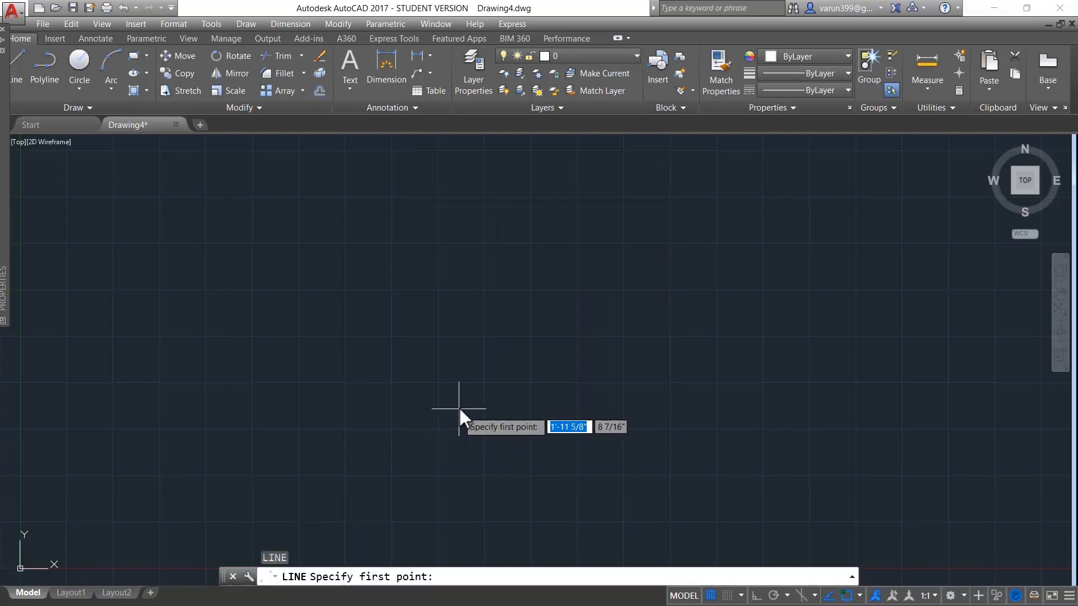
pyautogui.click(460, 284)
pyautogui.write('3')
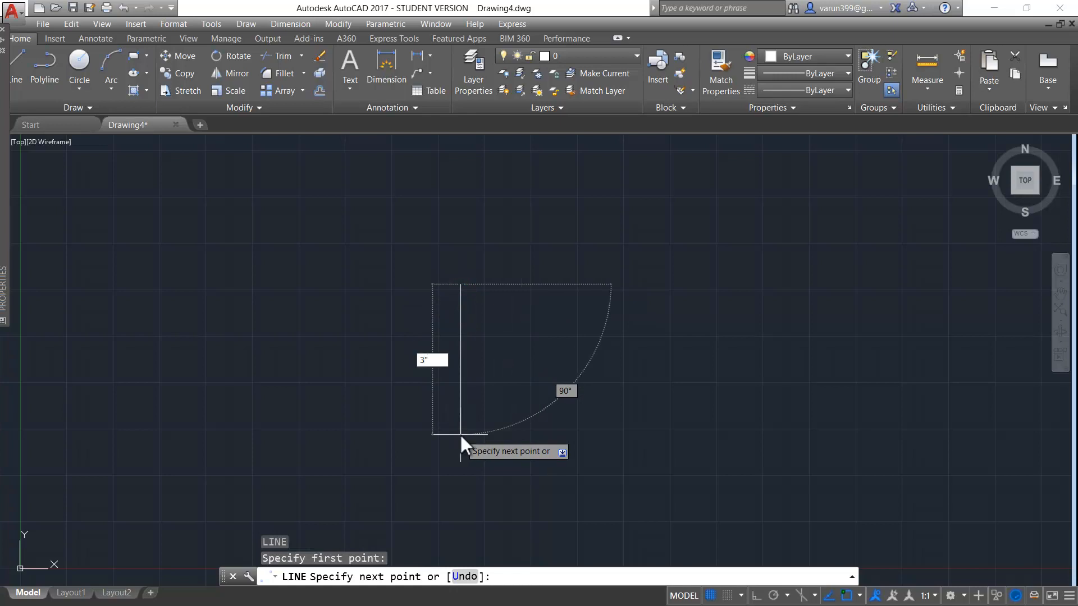
pyautogui.press('Return')
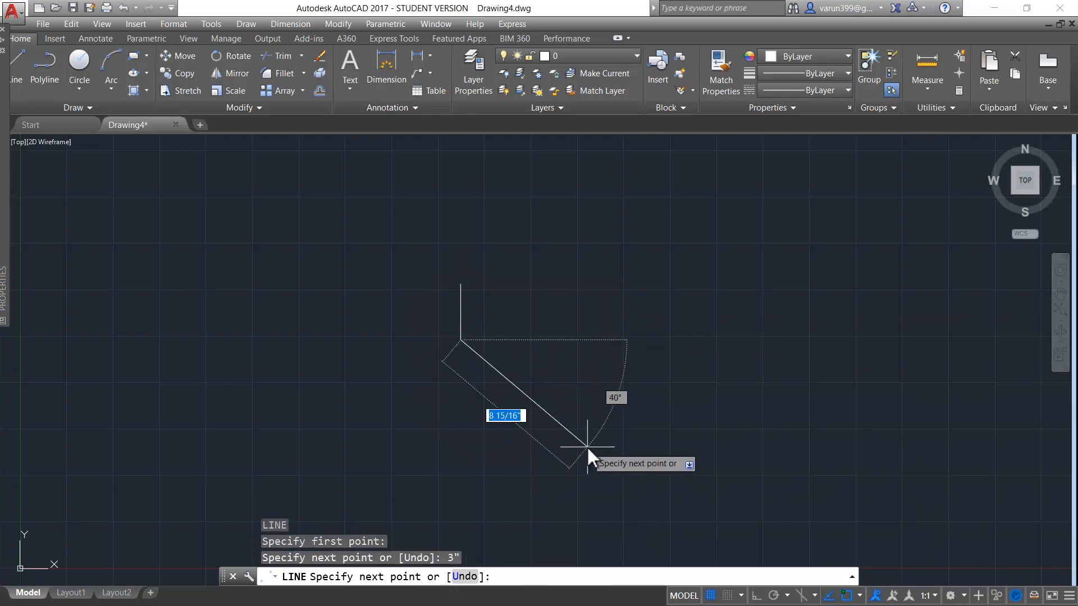
pyautogui.press('Escape')
pyautogui.scroll(2, 452, 337)
pyautogui.scroll(2, 454, 322)
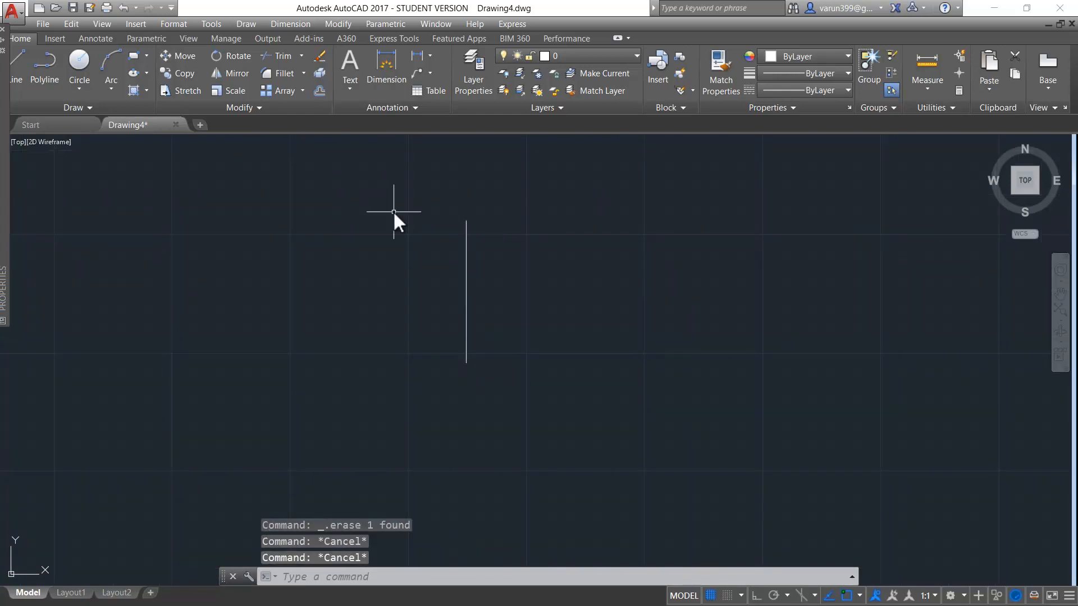
# Draw a small horizontal rectangle, about 1.3" by 0.3", above and to the left of the vertical line.
pyautogui.write('rec')
pyautogui.press('Return')
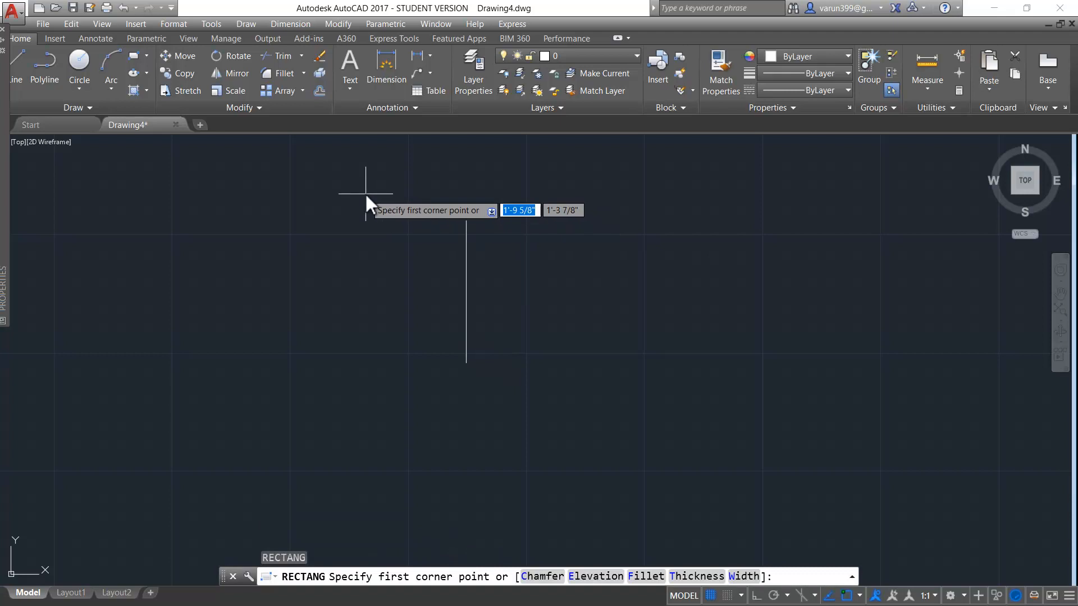
pyautogui.click(365, 194)
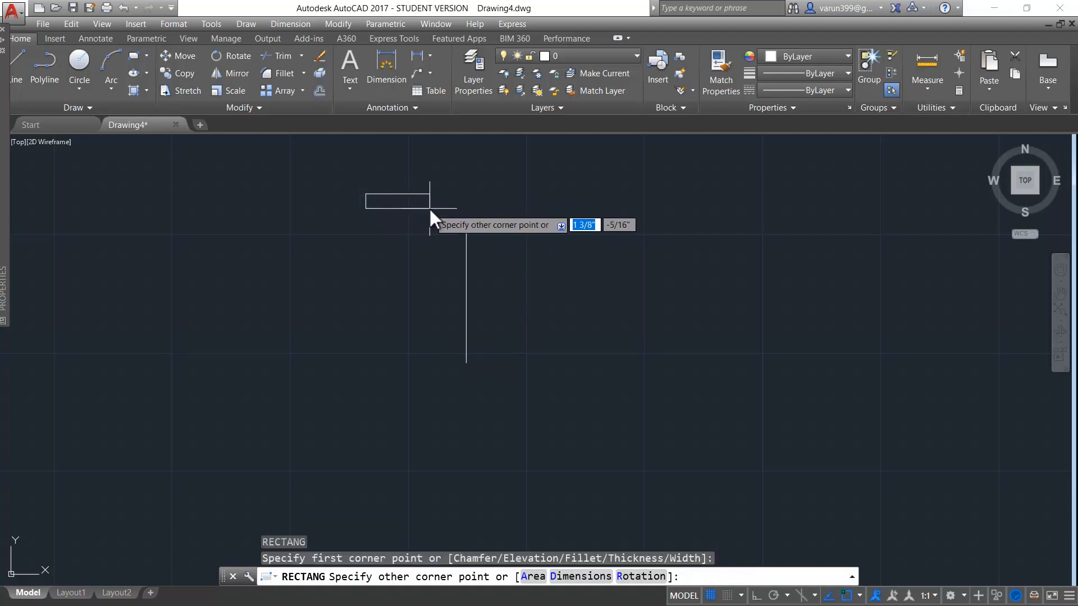
pyautogui.click(425, 207)
pyautogui.press('Escape')
pyautogui.press('Escape')
# Move the rectangle by the midpoint of its top edge onto the upper end of the vertical line.
pyautogui.write('m')
pyautogui.press('Return')
pyautogui.click(439, 192)
pyautogui.click(385, 220)
pyautogui.press('Return')
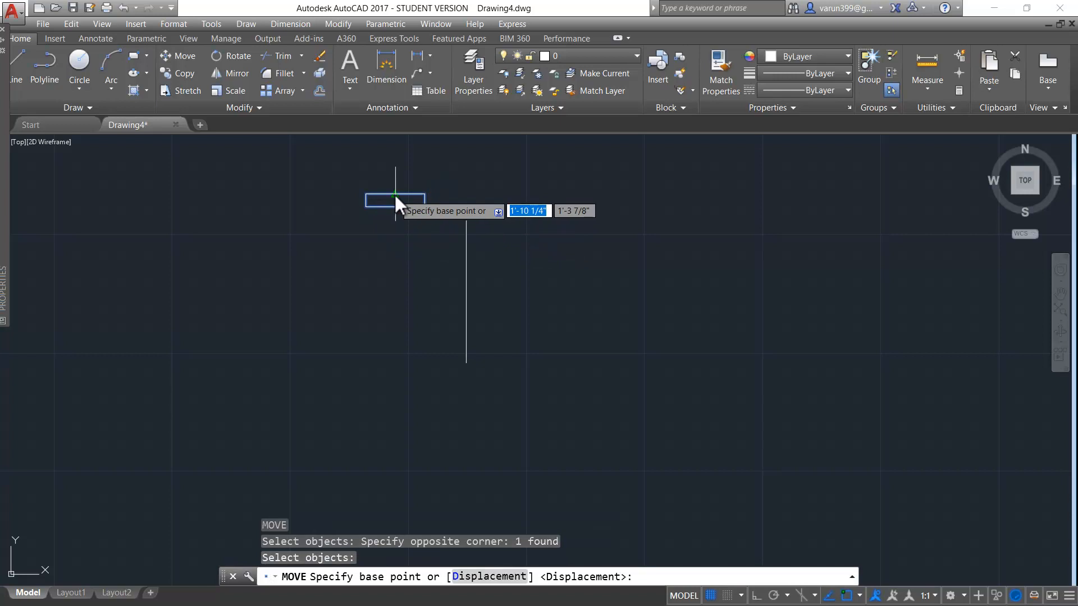
pyautogui.click(395, 194)
pyautogui.click(468, 219)
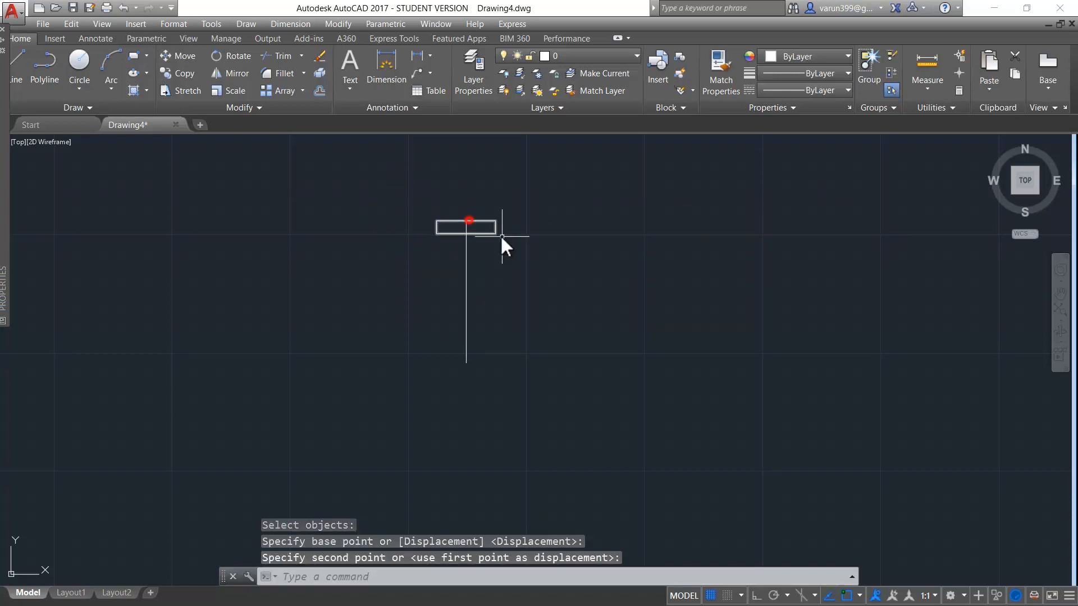
pyautogui.press('Escape')
pyautogui.press('Escape')
# Offset the vertical line by 0.1 to both its right and left sides.
pyautogui.scroll(2, 484, 303)
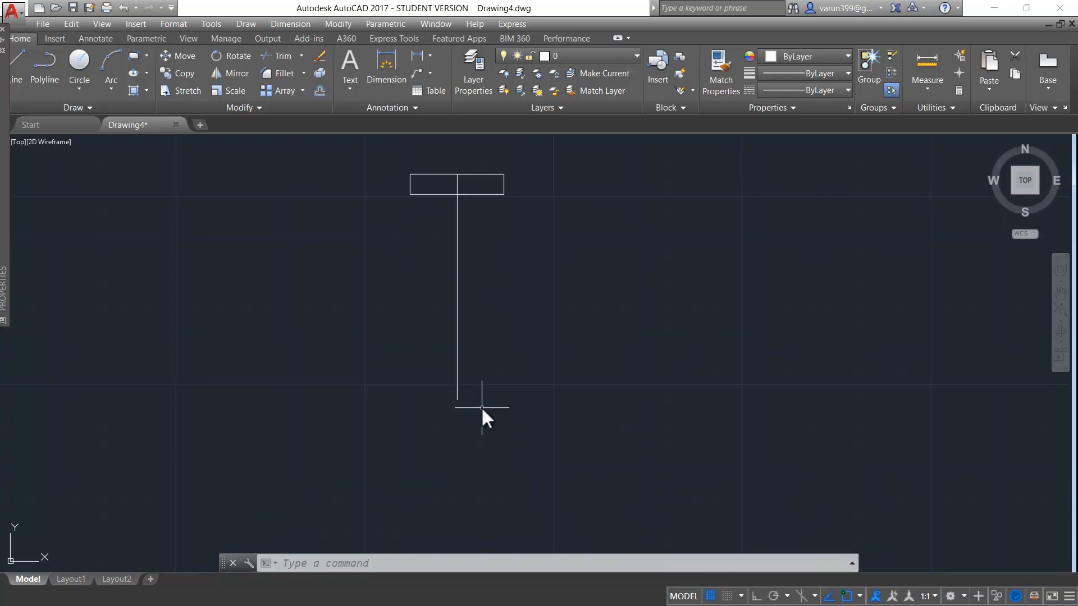
pyautogui.write('of')
pyautogui.press('Return')
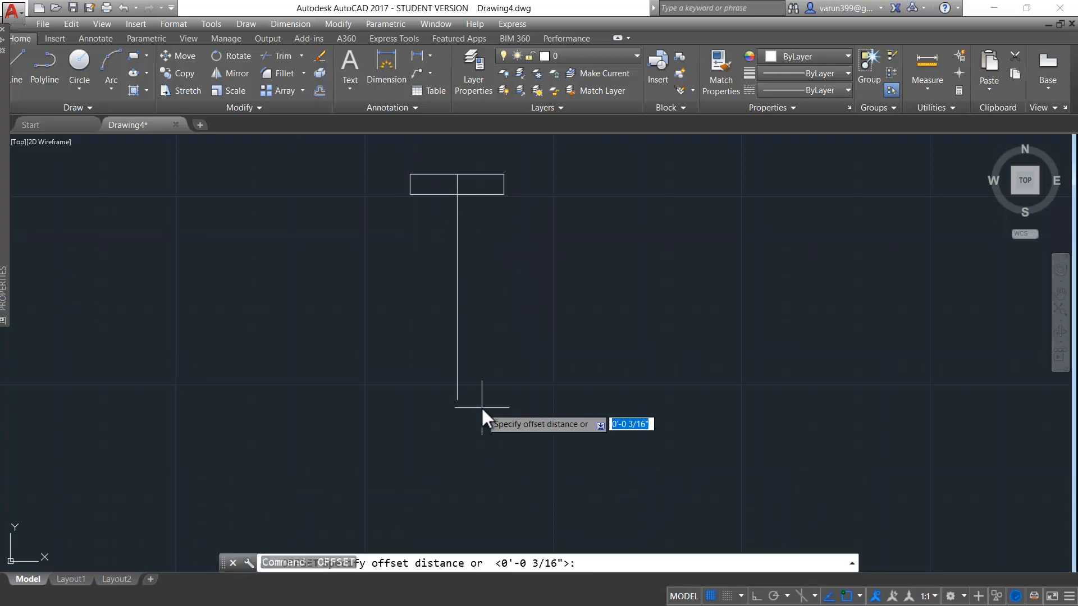
pyautogui.write('0.1')
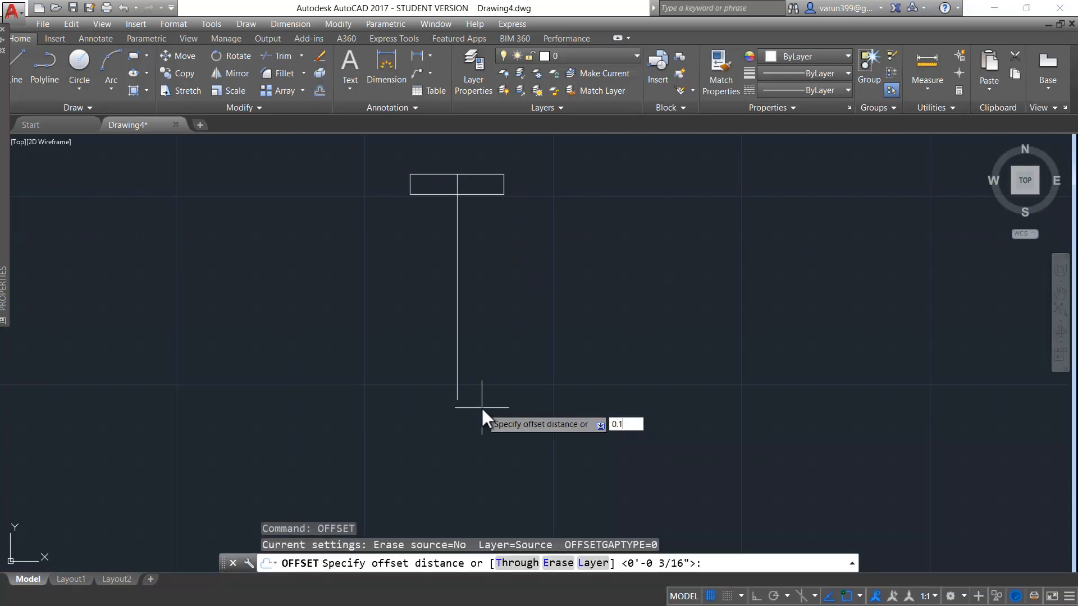
pyautogui.press('Return')
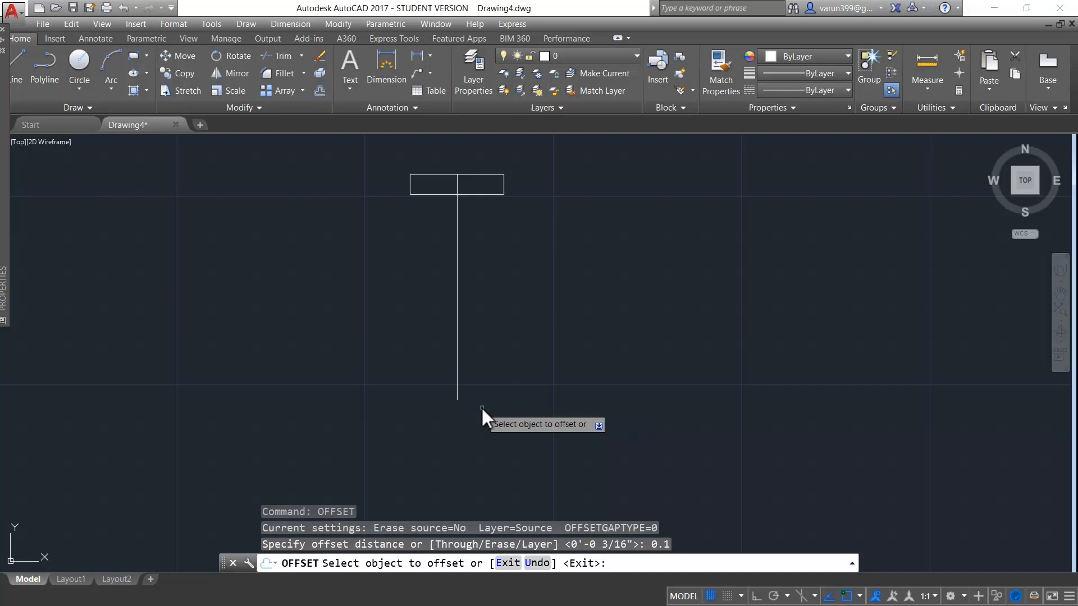
pyautogui.click(457, 369)
pyautogui.click(470, 368)
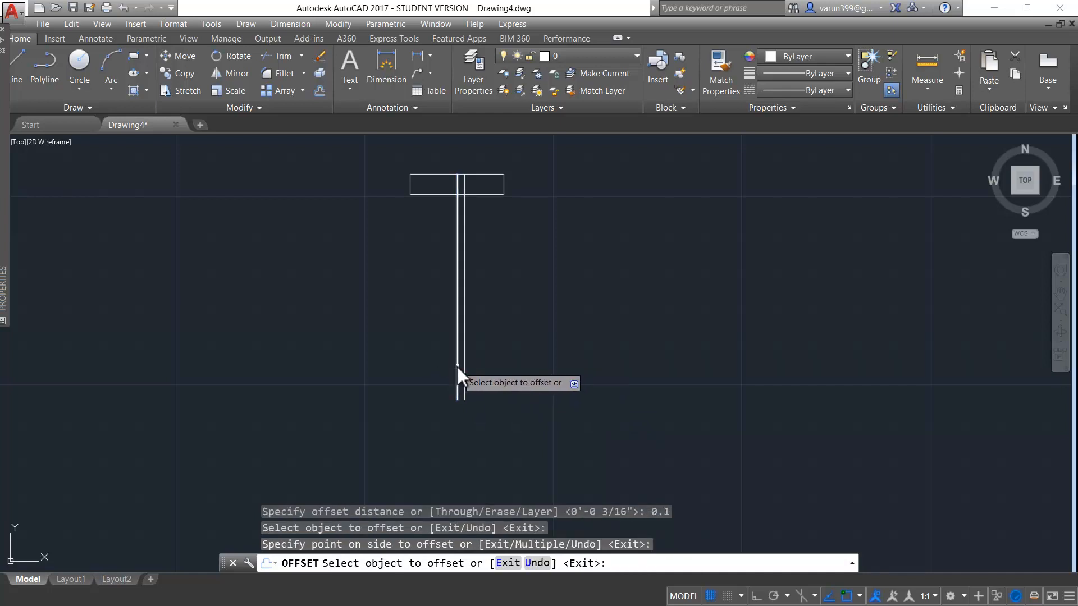
pyautogui.click(457, 367)
pyautogui.click(444, 366)
pyautogui.scroll(2, 452, 382)
pyautogui.moveTo(459, 390); pyautogui.dragTo(482, 458, button='middle')
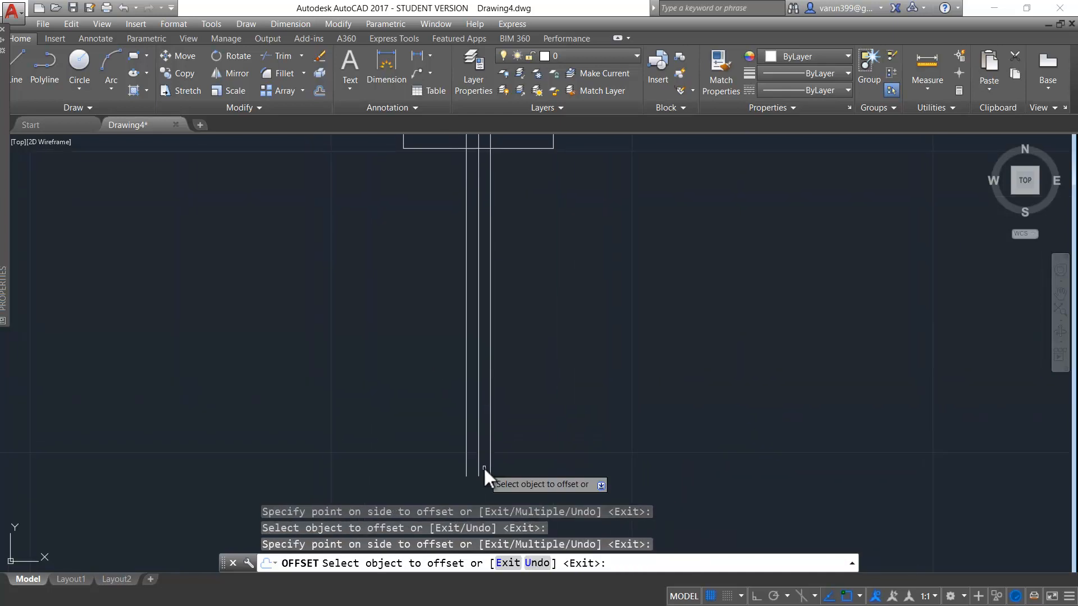
pyautogui.scroll(-2, 483, 467)
pyautogui.press('Escape')
pyautogui.press('Escape')
# Draw a slanted line from the lower end of the centre line up and right, crossing past the right offset line.
pyautogui.write('l')
pyautogui.press('Return')
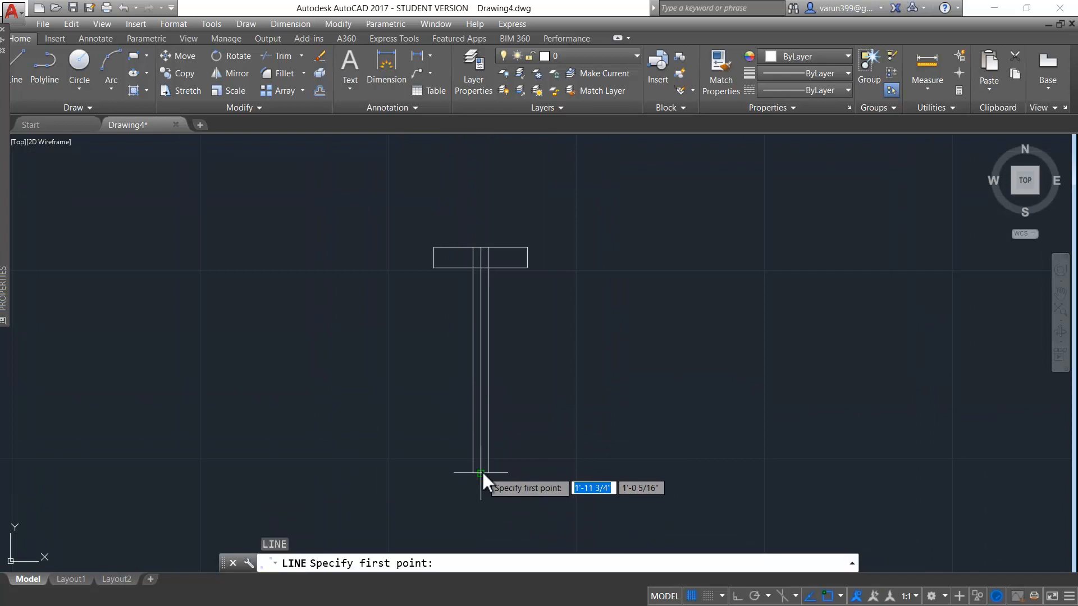
pyautogui.click(482, 472)
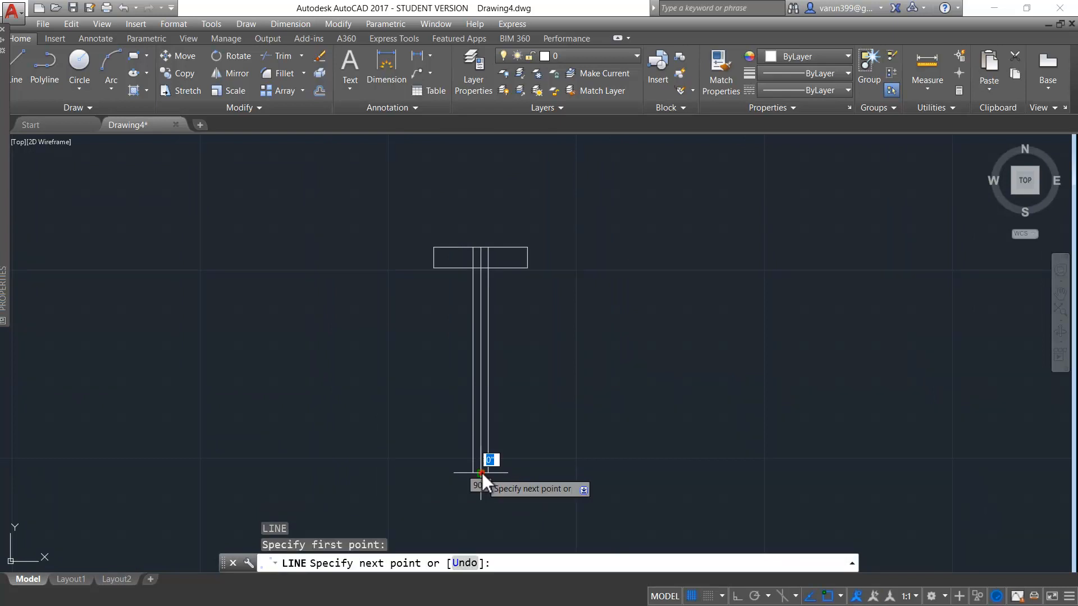
pyautogui.click(506, 335)
pyautogui.press('Escape')
pyautogui.press('Escape')
# Mirror the slanted line about the vertical centre line, keeping the original.
pyautogui.scroll(2, 505, 499)
pyautogui.moveTo(505, 499); pyautogui.dragTo(507, 483, button='middle')
pyautogui.write('mi')
pyautogui.press('Return')
pyautogui.click(491, 323)
pyautogui.press('Return')
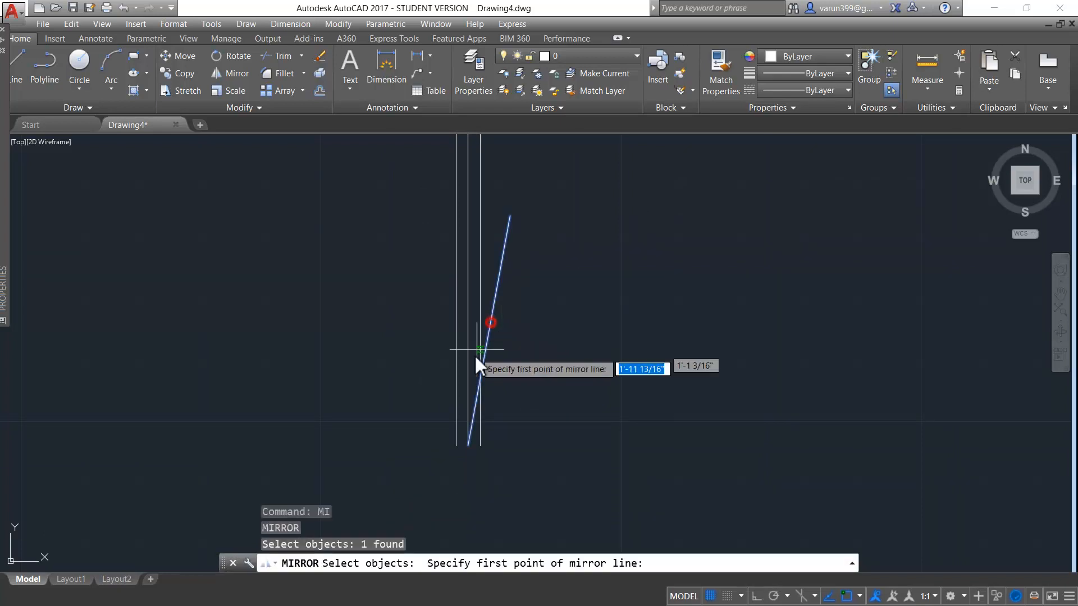
pyautogui.click(469, 445)
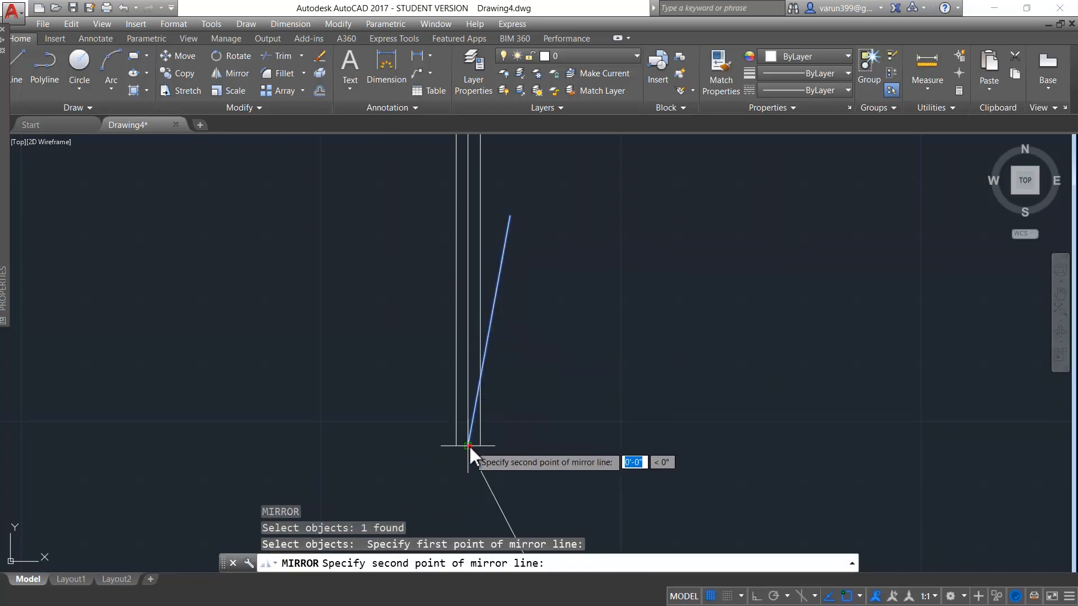
pyautogui.click(467, 259)
pyautogui.press('Escape')
pyautogui.press('Escape')
# Trim the slanted lines outside the shank and the offset lines below their crossings to form the pointed tip.
pyautogui.write('tr')
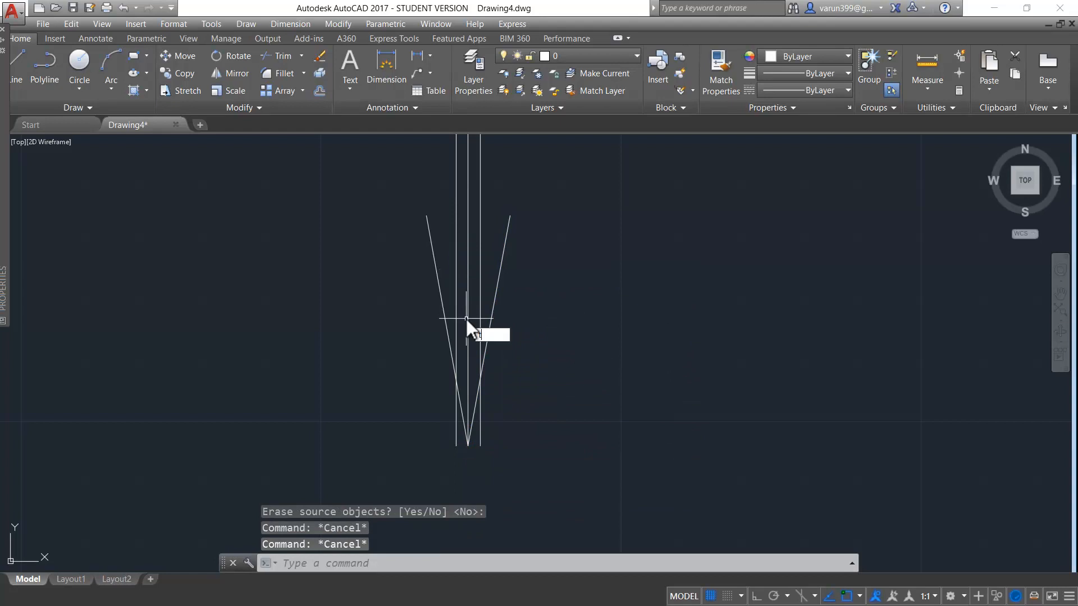
pyautogui.press('Return')
pyautogui.press('Return')
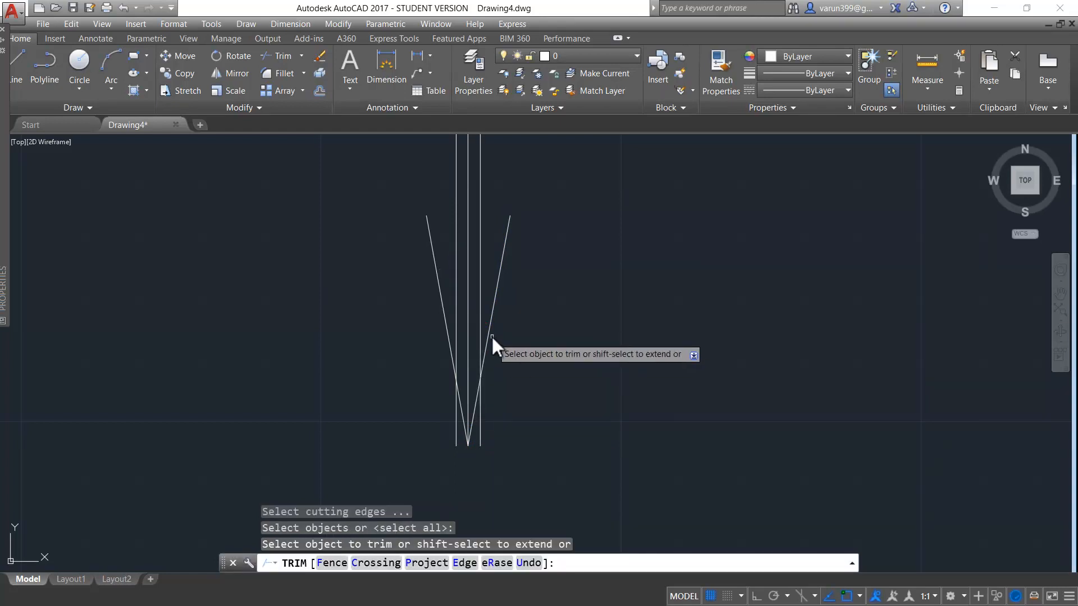
pyautogui.click(488, 336)
pyautogui.click(480, 406)
pyautogui.click(457, 429)
pyautogui.click(451, 355)
pyautogui.click(444, 341)
pyautogui.scroll(-5, 449, 348)
pyautogui.press('Escape')
pyautogui.press('Escape')
# Delete the vertical centre line between the two shank lines.
pyautogui.scroll(4, 480, 292)
pyautogui.click(479, 288)
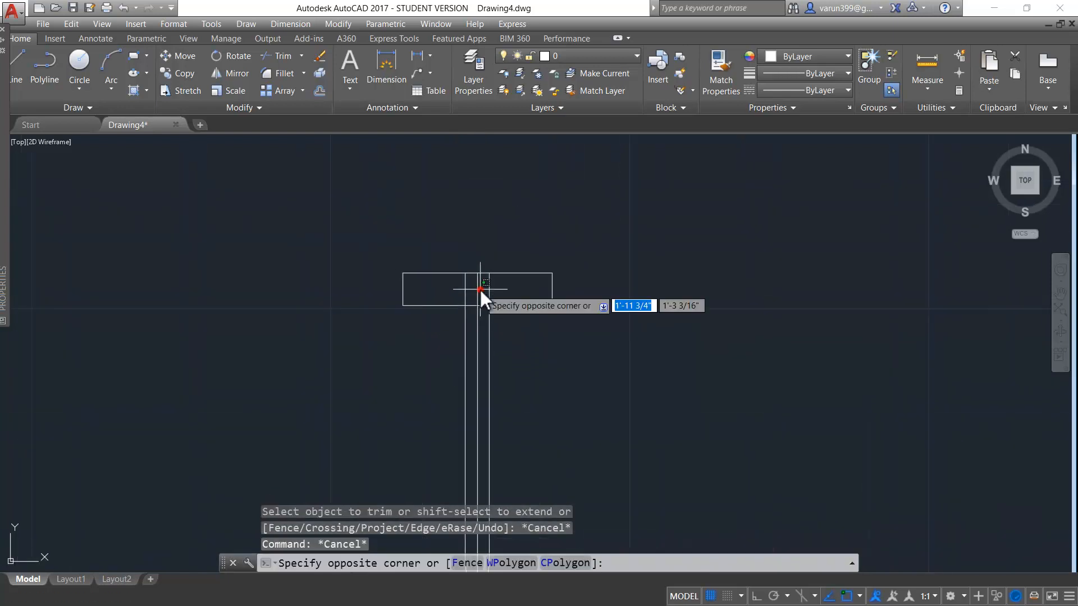
pyautogui.click(472, 294)
pyautogui.press('Delete')
# Trim away the parts of both shank lines that lie inside the rectangular head.
pyautogui.write('tr')
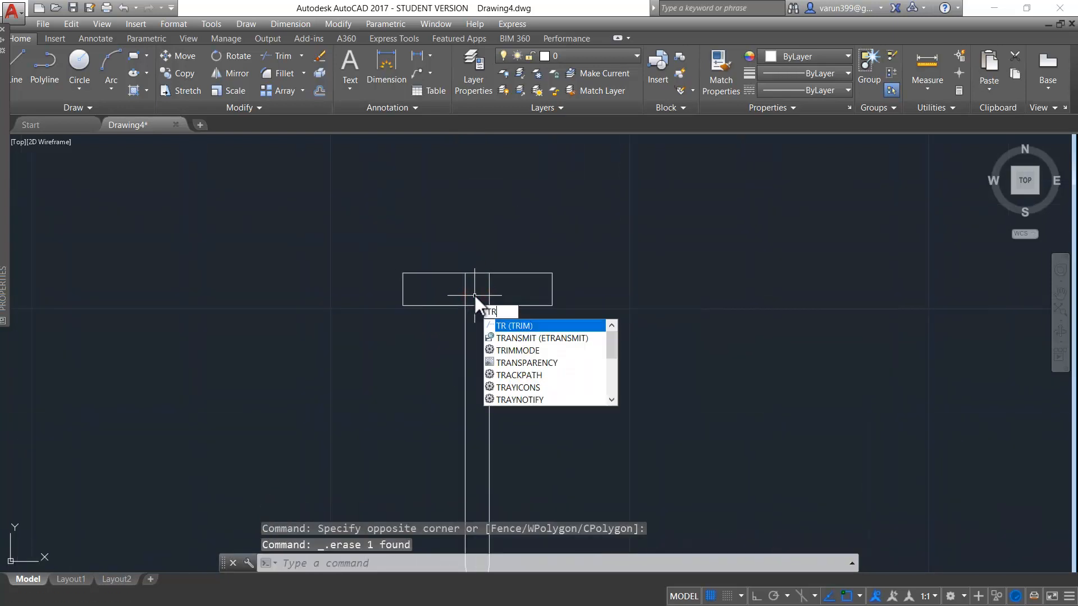
pyautogui.press('Return')
pyautogui.press('Return')
pyautogui.click(499, 286)
pyautogui.click(459, 289)
pyautogui.press('Escape')
pyautogui.press('Escape')
# Start a block definition named Nail with its base point at the midpoint of the head's top edge.
pyautogui.scroll(-5, 541, 275)
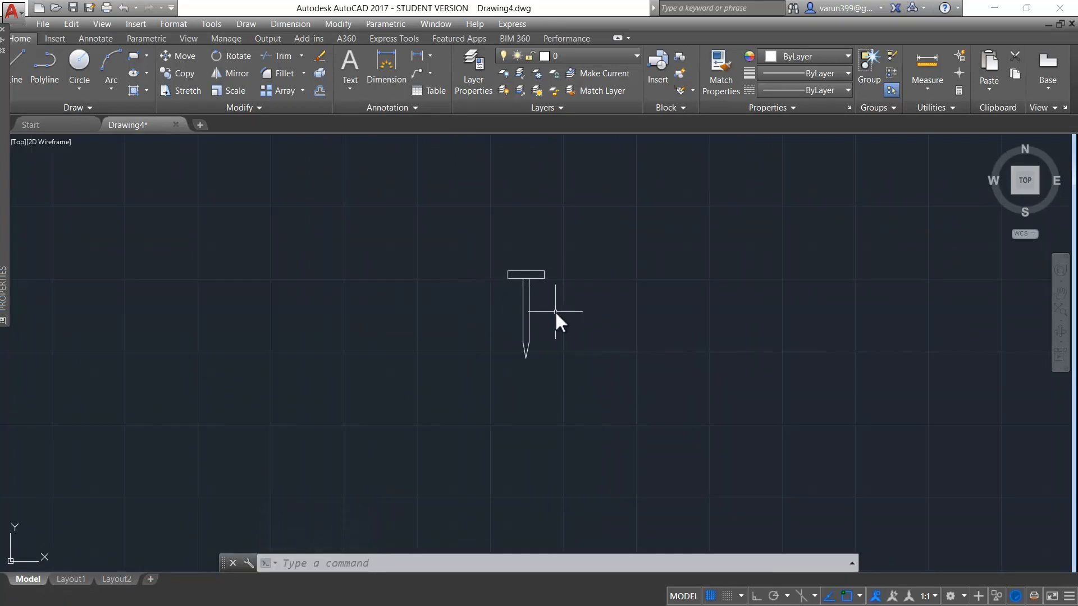
pyautogui.moveTo(544, 331); pyautogui.dragTo(567, 379, button='middle')
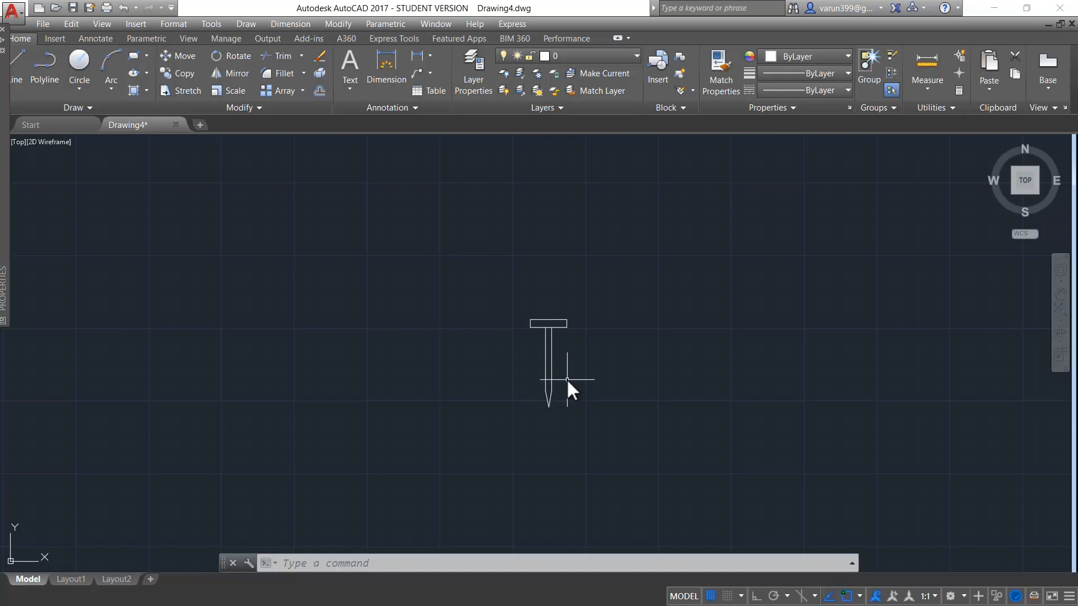
pyautogui.write('B')
pyautogui.press('Return')
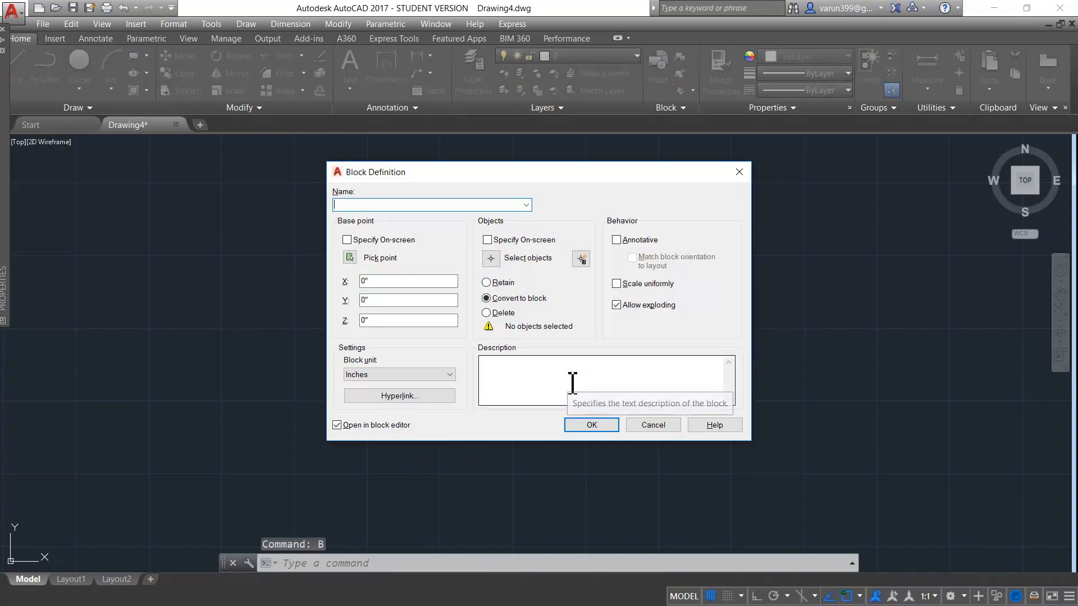
pyautogui.write('Nail')
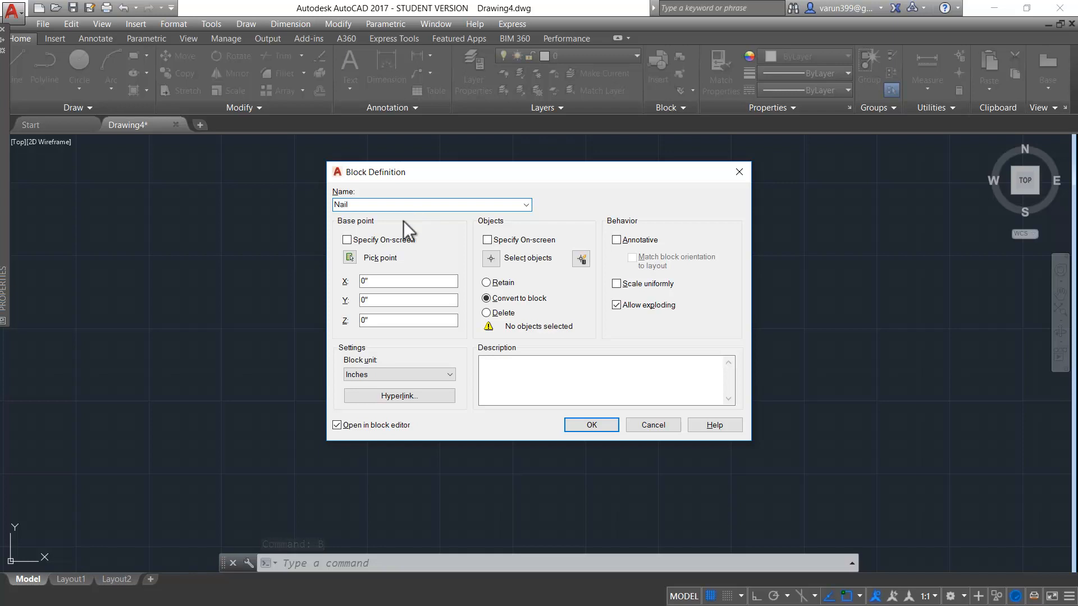
pyautogui.click(355, 256)
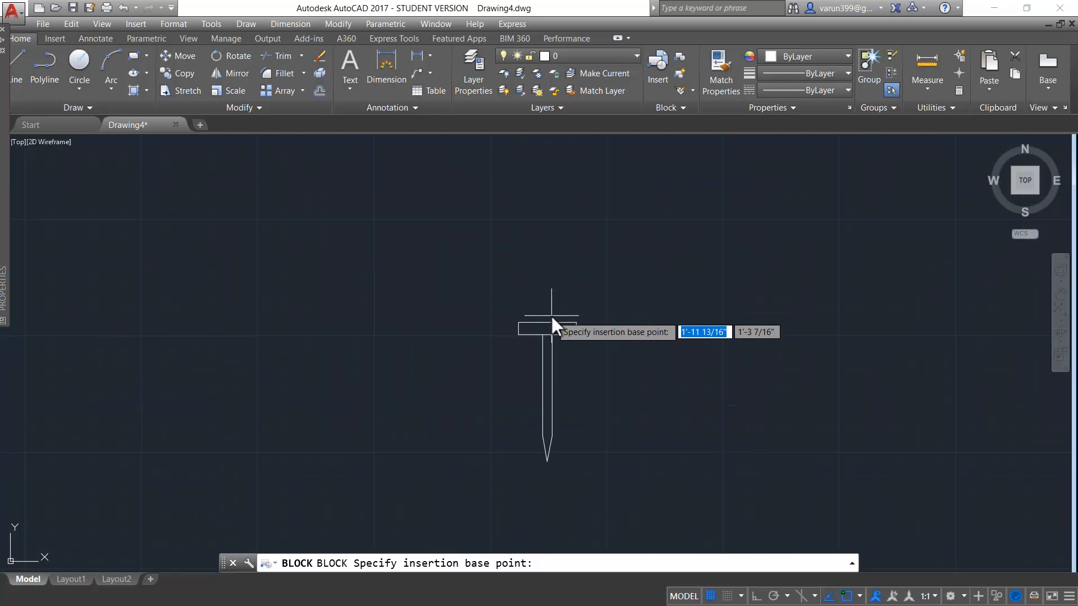
pyautogui.click(548, 321)
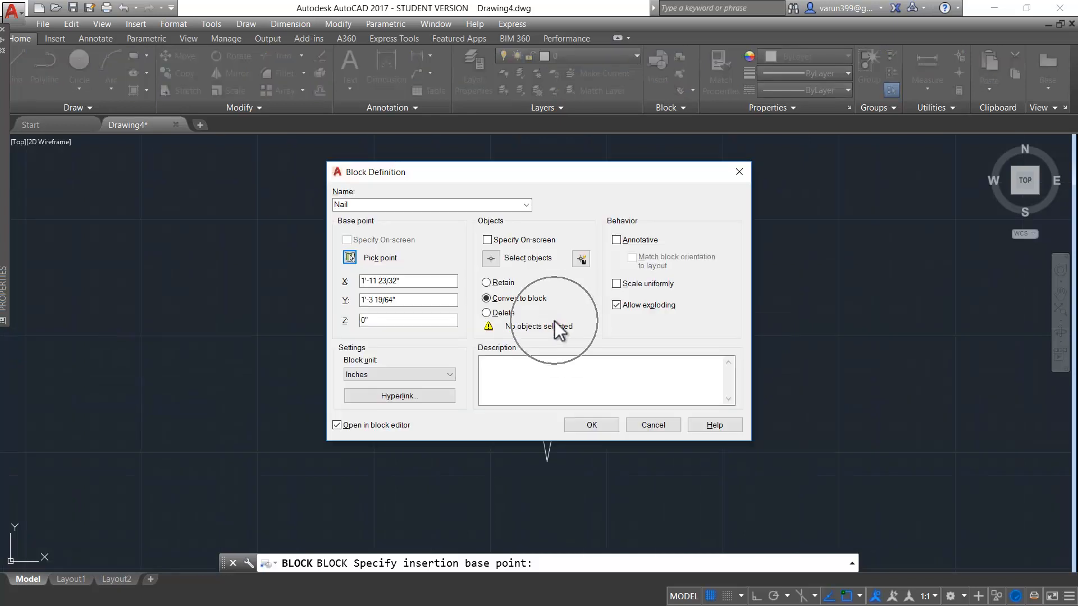
# Select the head, shank and tip of the nail as the objects of the block.
pyautogui.click(498, 262)
pyautogui.click(624, 268)
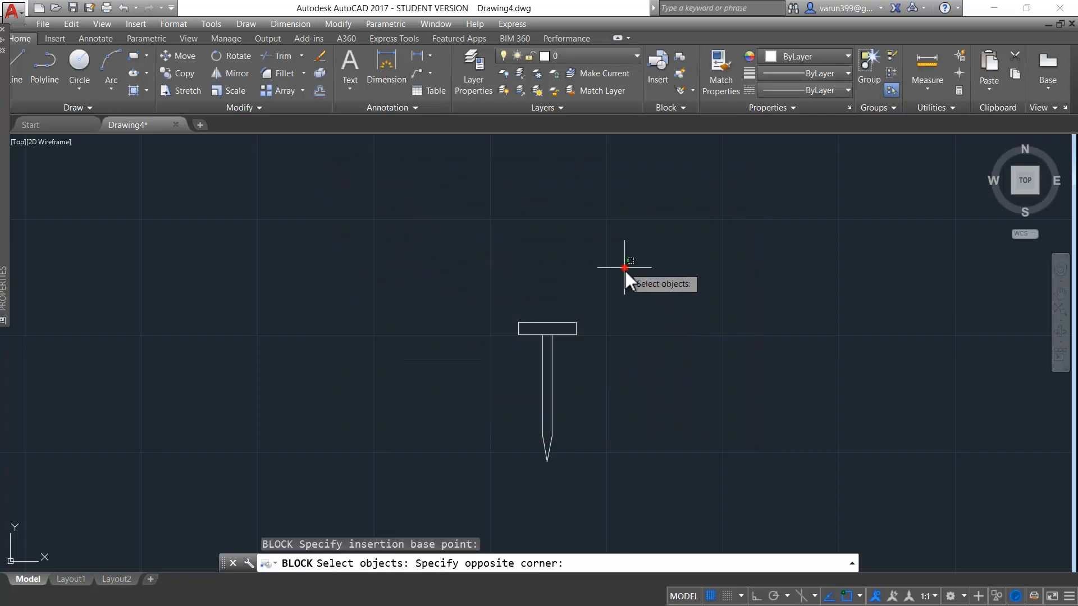
pyautogui.click(495, 476)
pyautogui.press('Return')
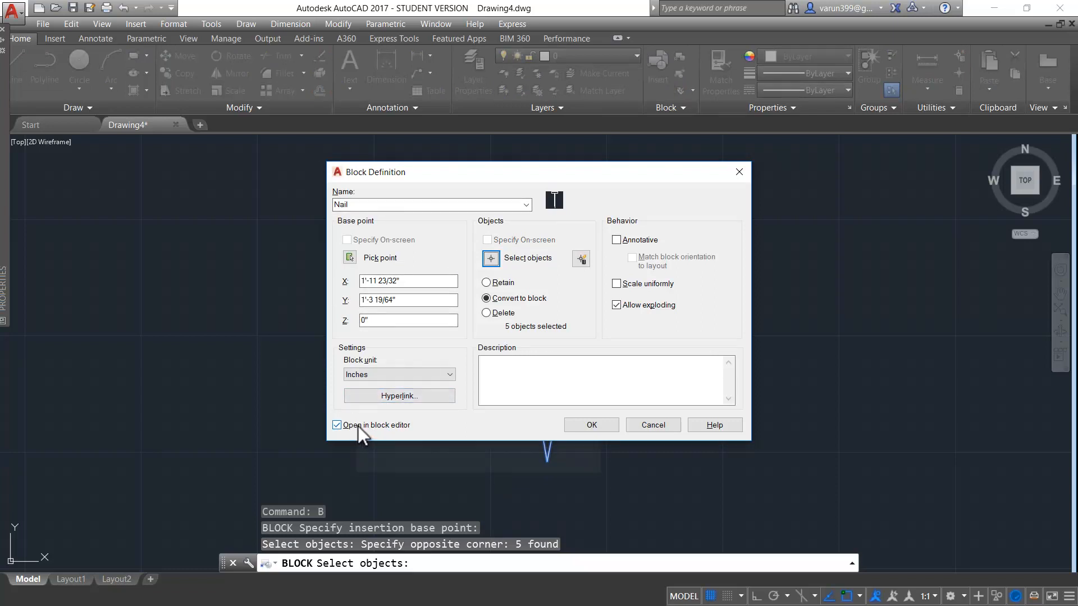
# Create the Nail block with the option to open it in the block editor enabled.
pyautogui.click(337, 425)
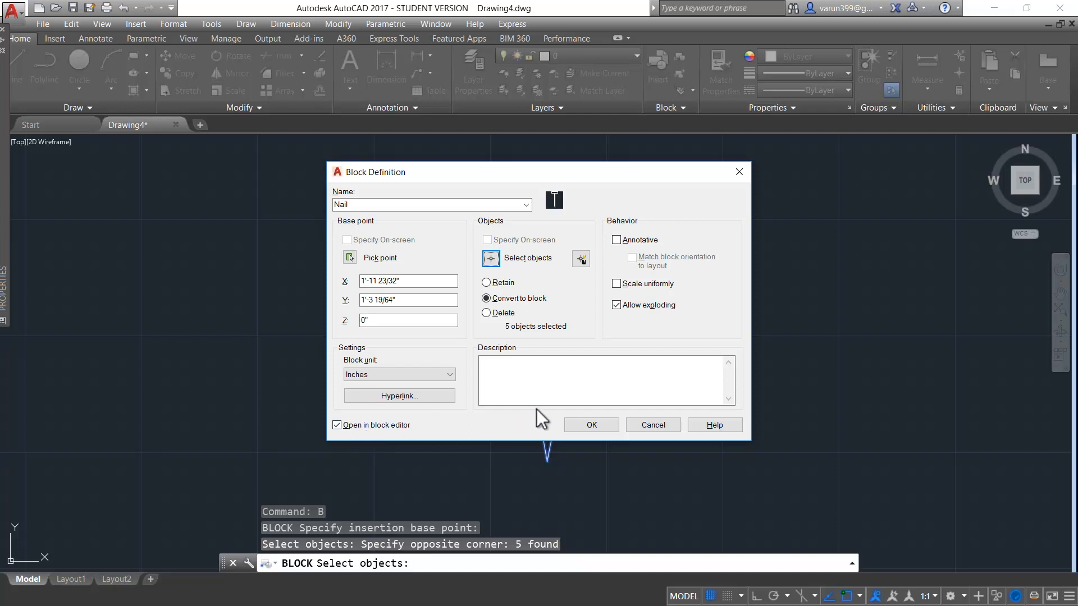
pyautogui.click(586, 425)
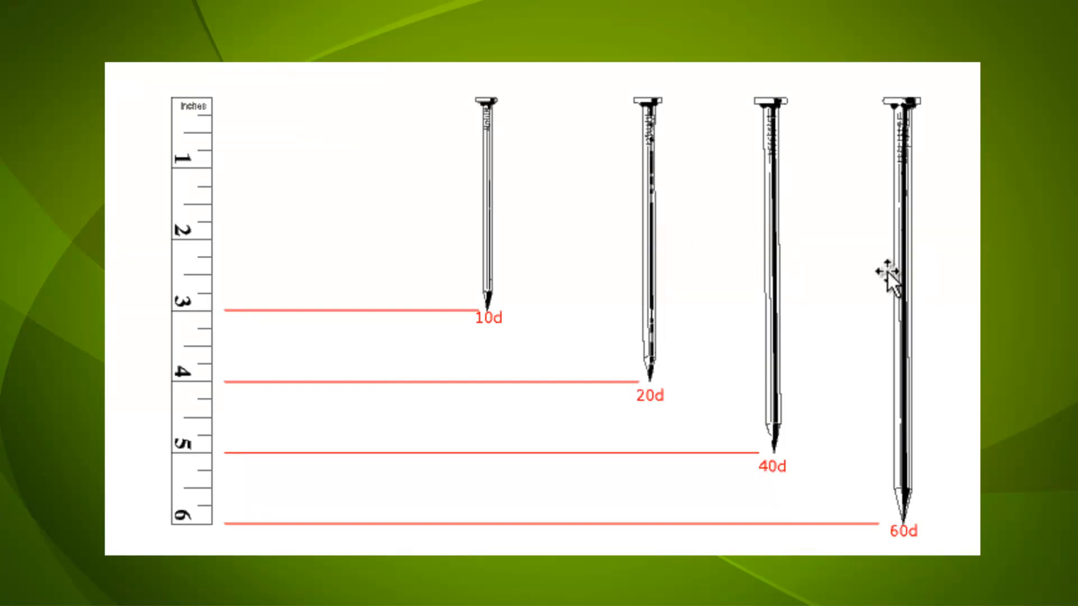
pyautogui.click(211, 395)
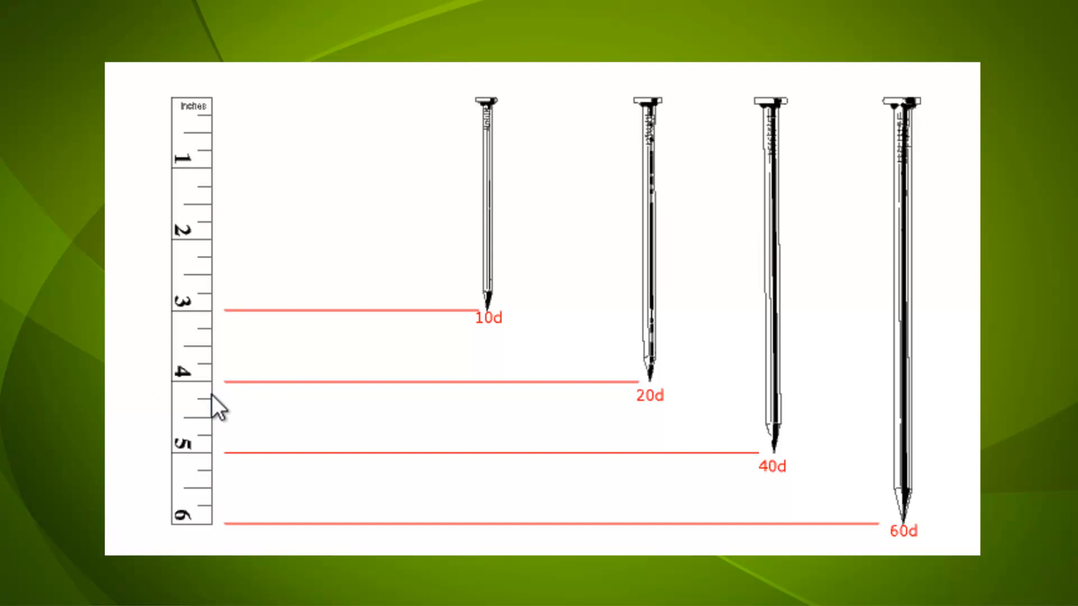
pyautogui.click(211, 387)
pyautogui.click(207, 456)
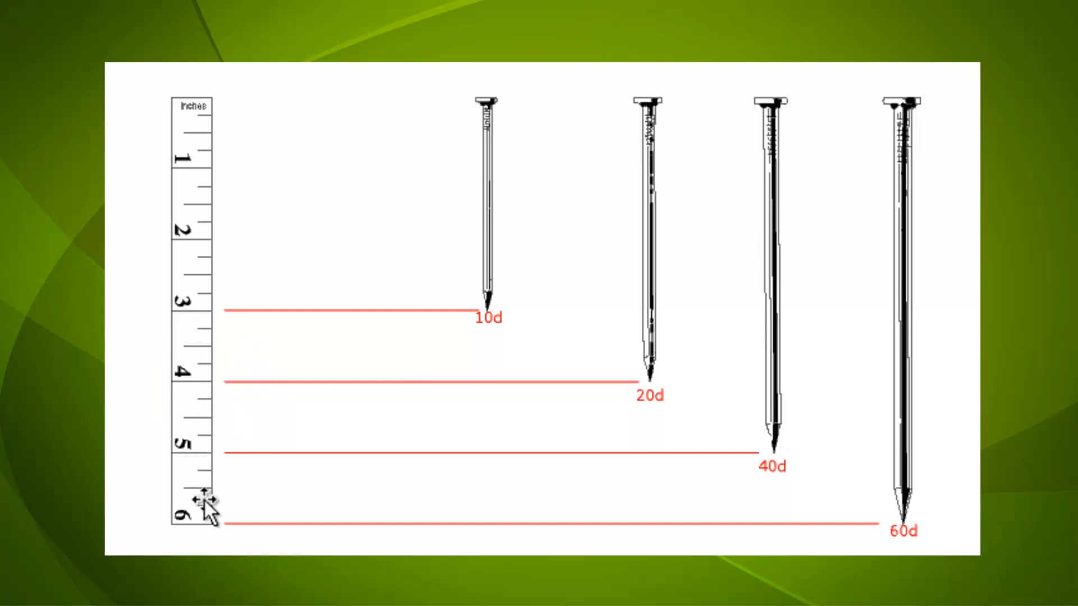
pyautogui.click(202, 520)
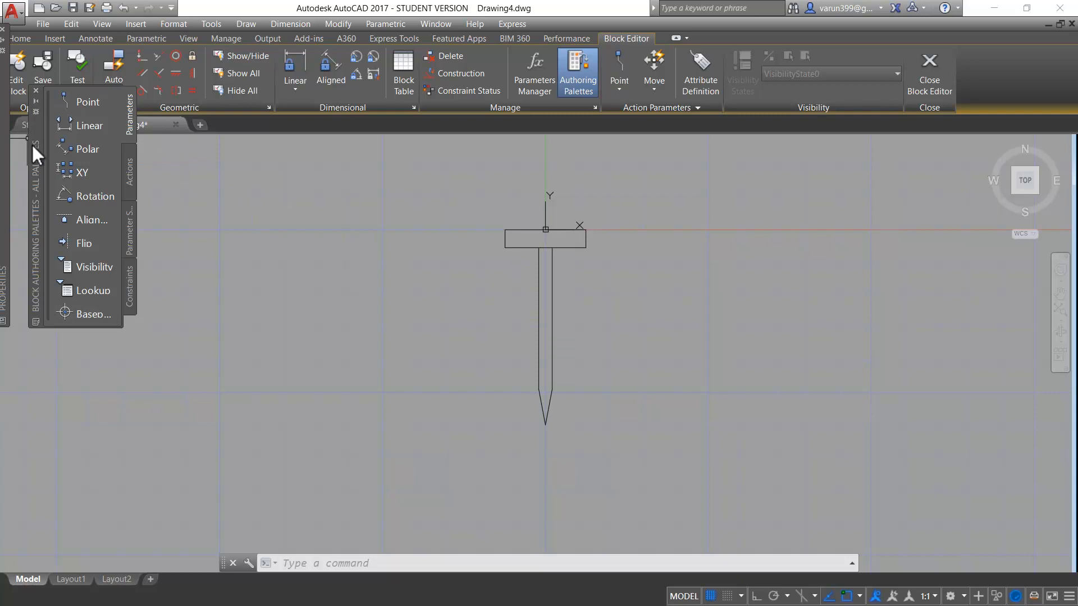
# Add a linear parameter from the midpoint of the head's top edge to the nail's tip, placing its label to the left of the nail.
pyautogui.moveTo(32, 143); pyautogui.dragTo(29, 203)
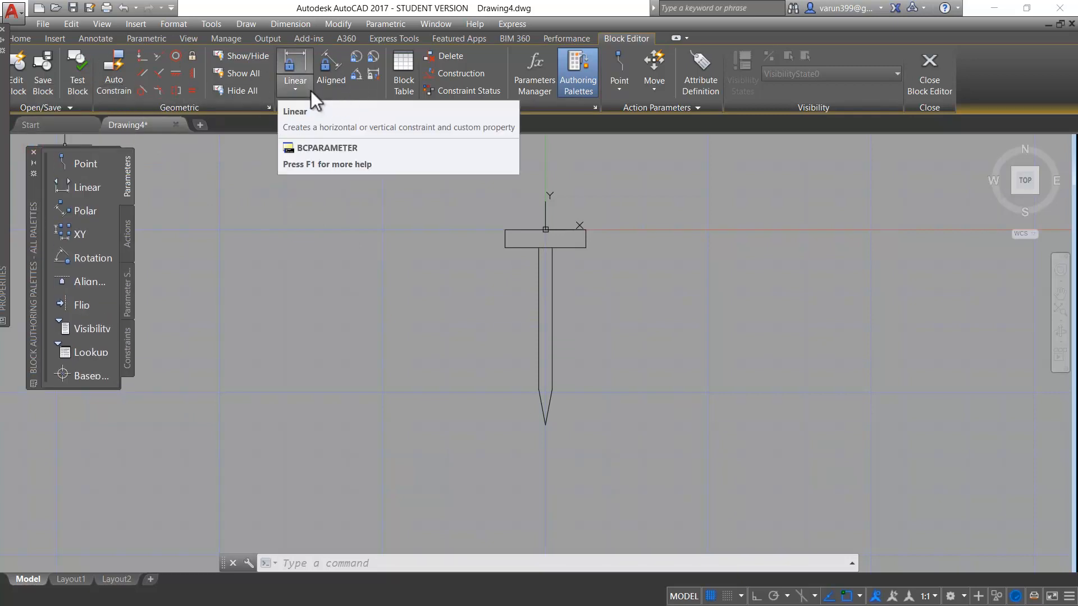
pyautogui.click(126, 188)
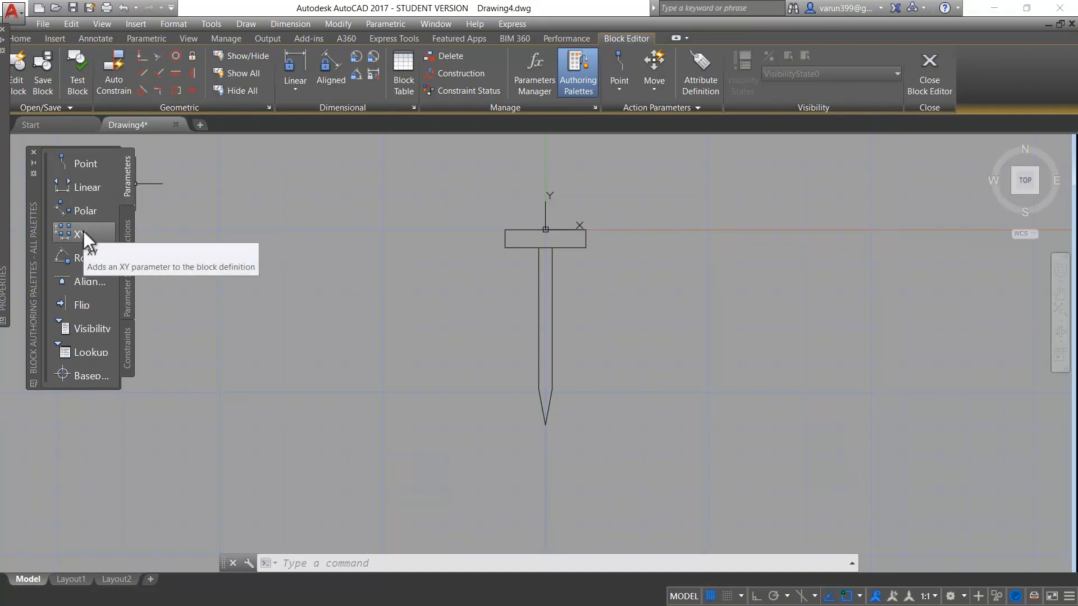
pyautogui.click(69, 182)
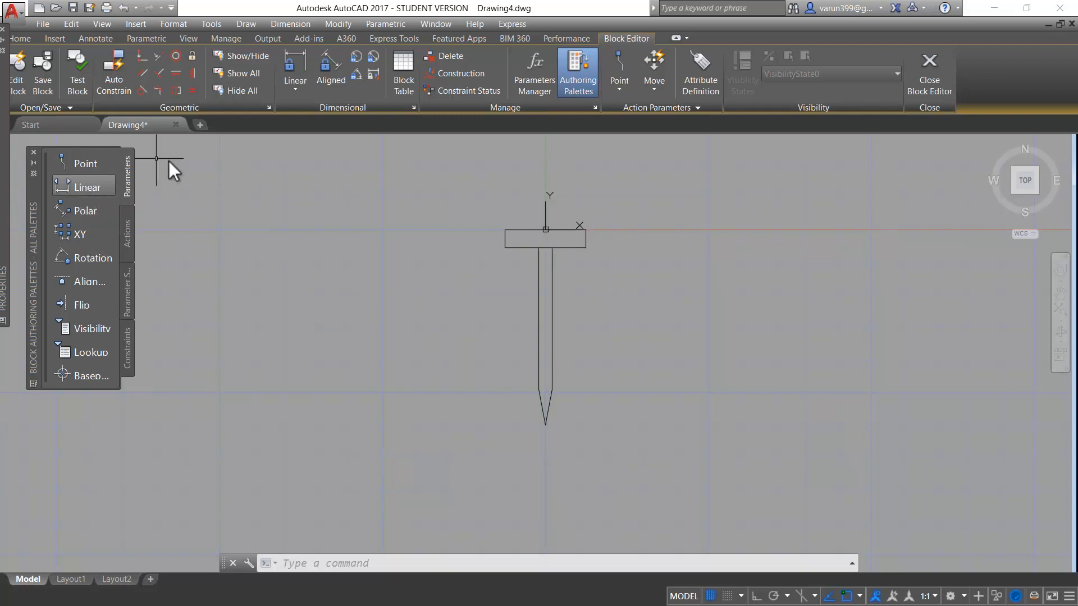
pyautogui.click(96, 189)
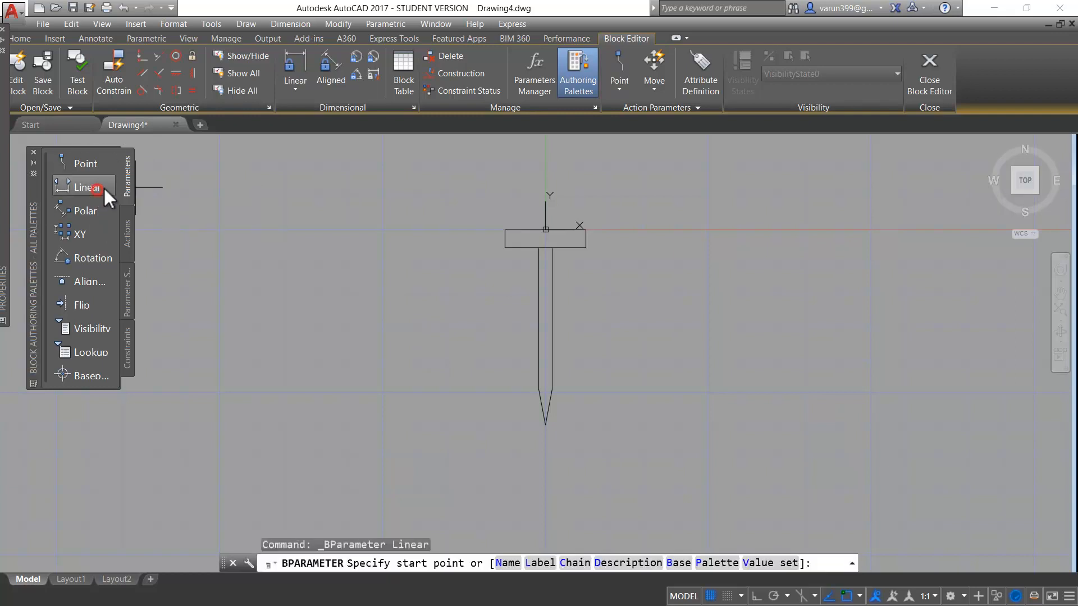
pyautogui.click(546, 229)
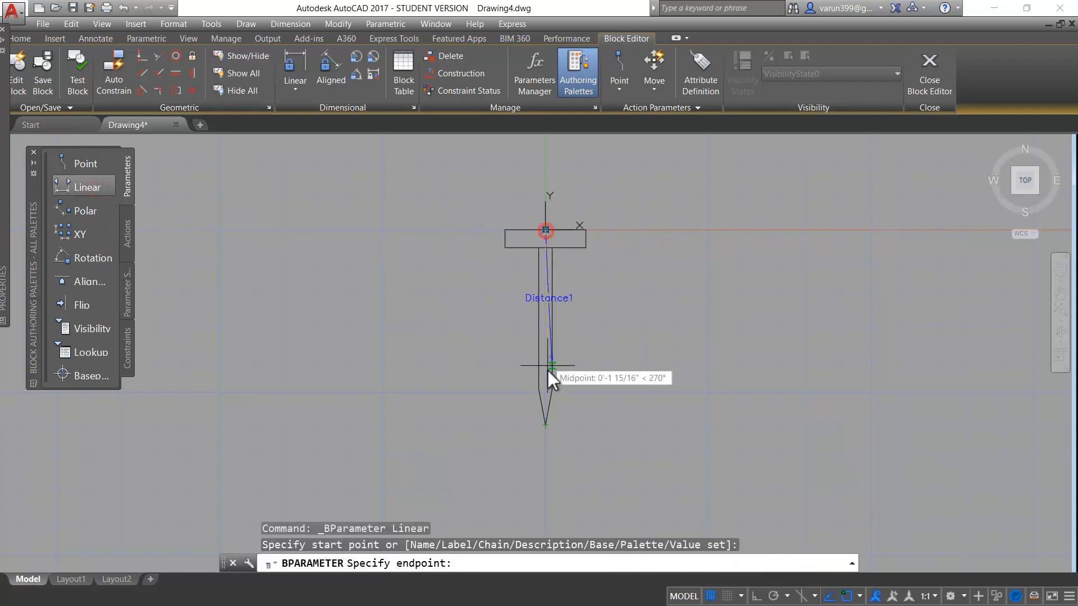
pyautogui.click(545, 427)
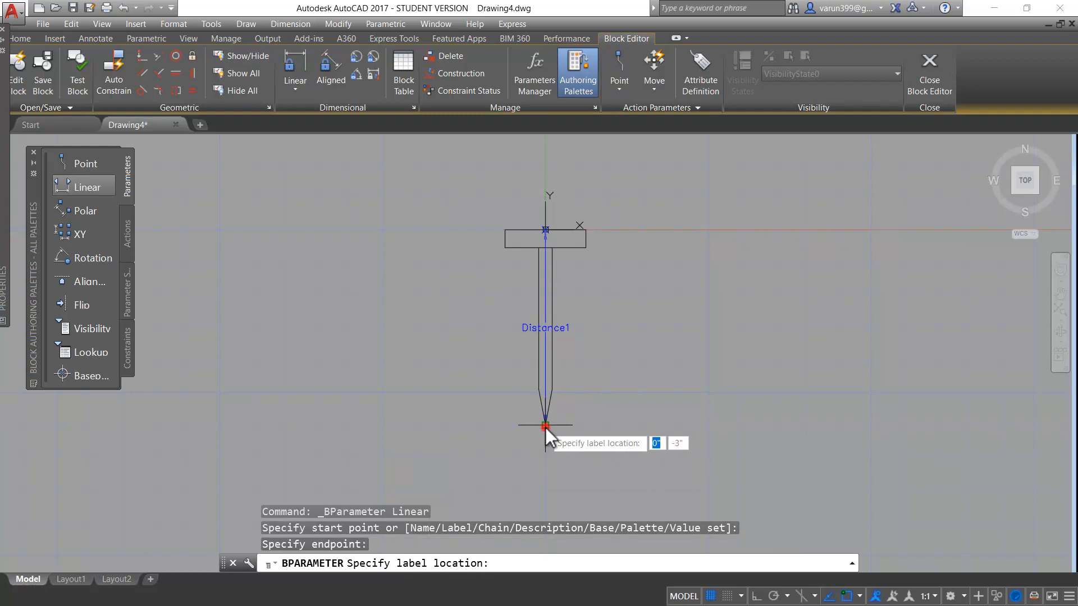
pyautogui.click(446, 406)
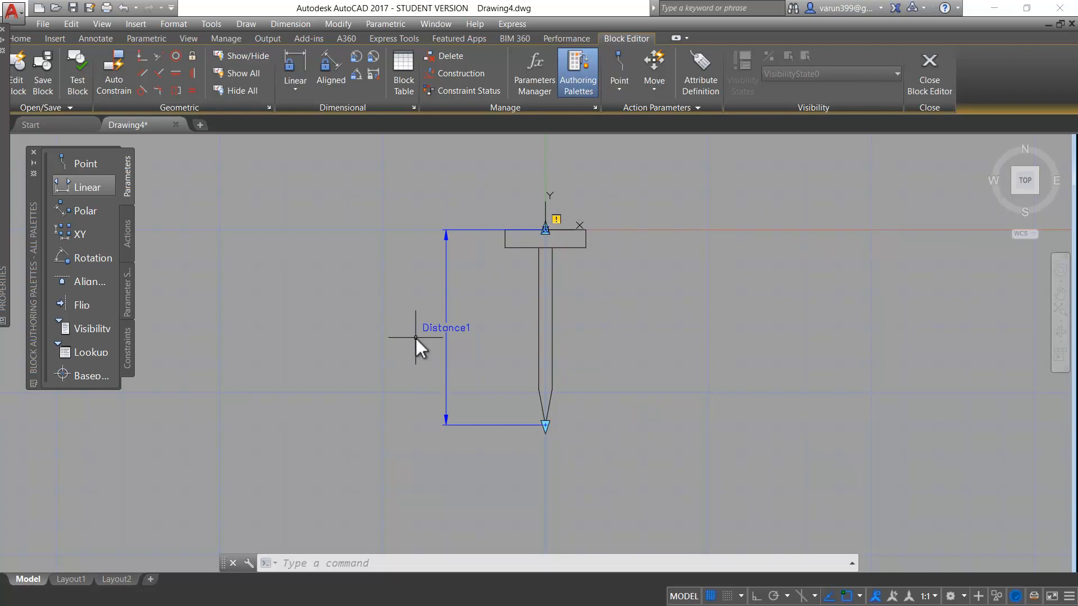
# Start a Stretch action on the linear parameter, associated with its end point at the nail's tip.
pyautogui.click(128, 224)
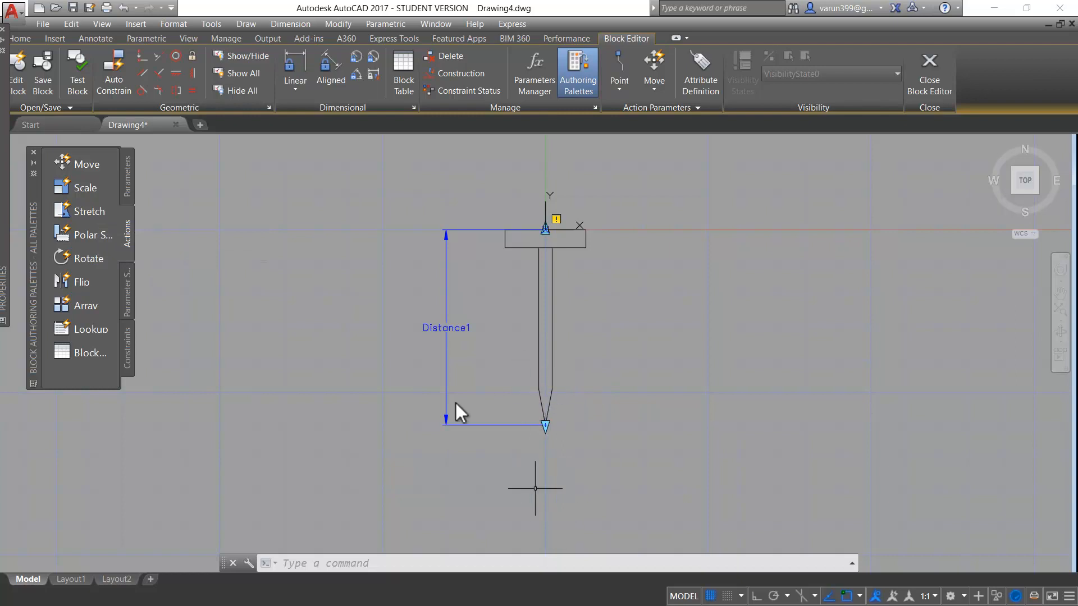
pyautogui.click(86, 213)
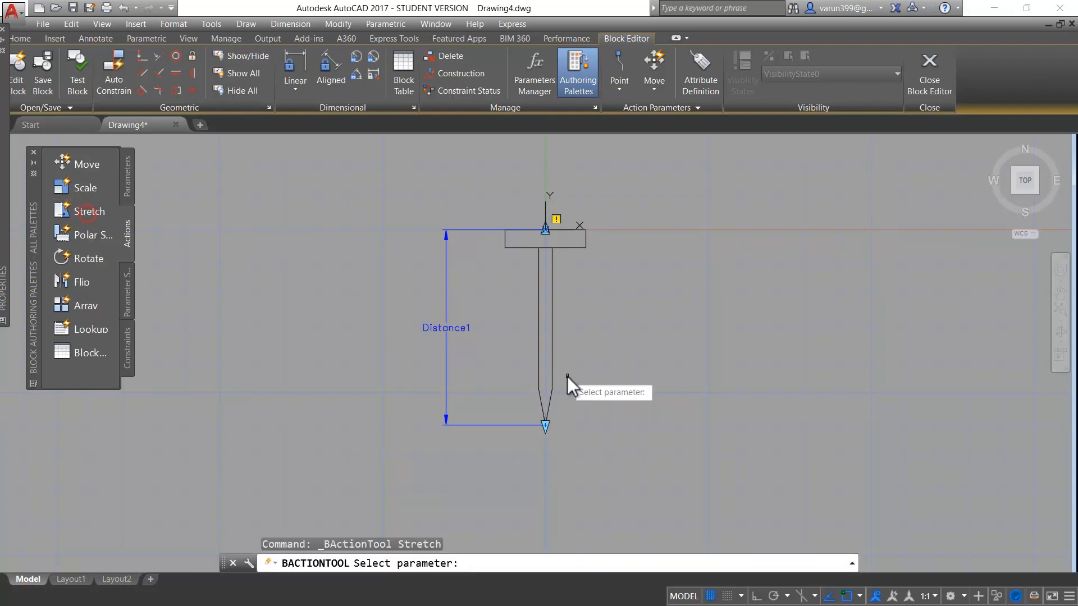
pyautogui.click(477, 425)
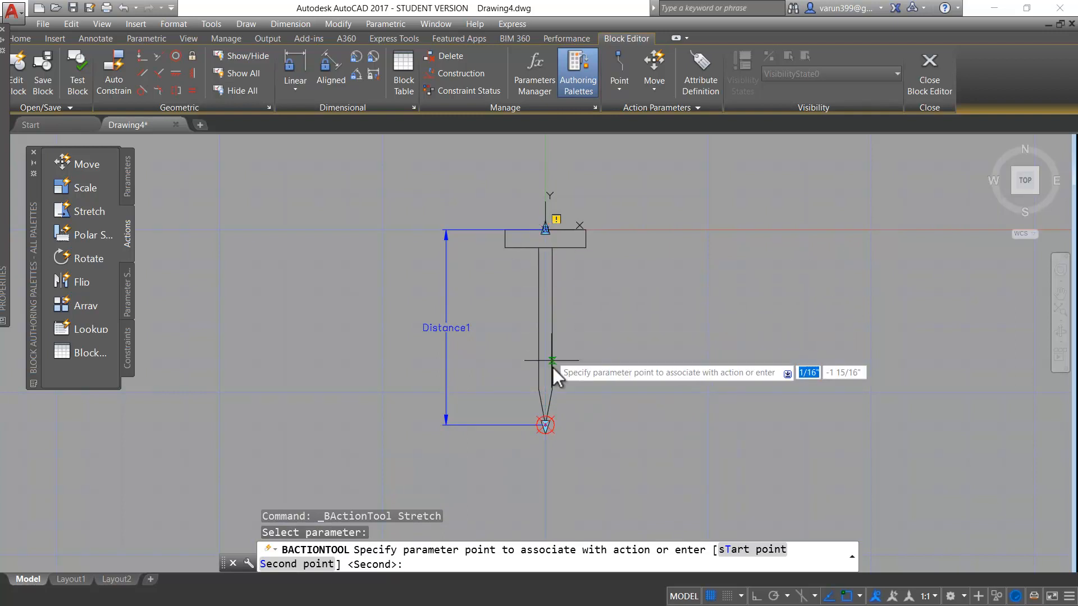
pyautogui.click(547, 426)
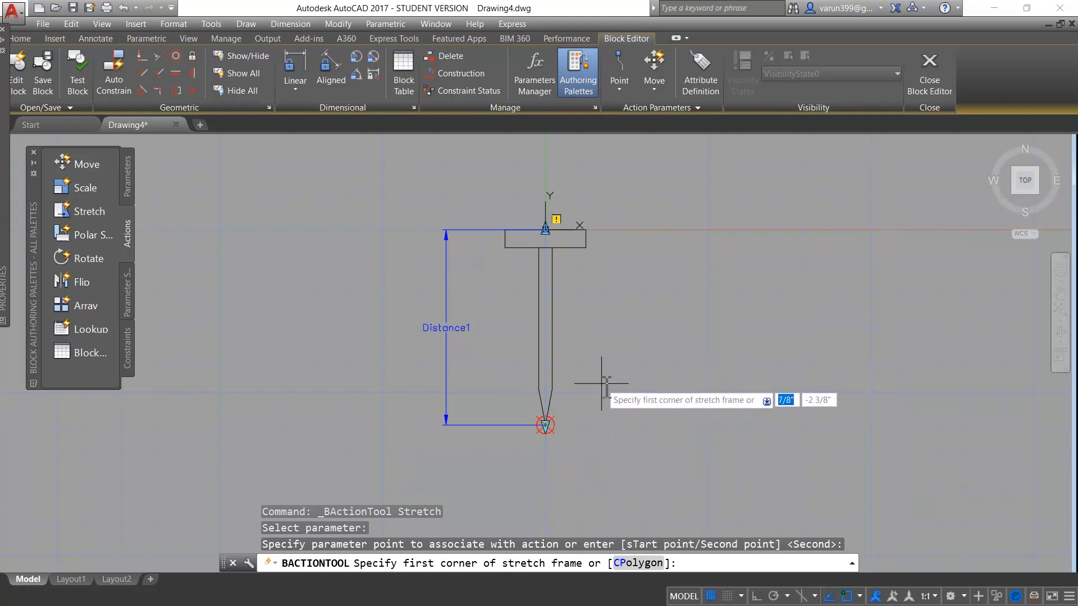
# Place the stretch frame around the lower shank and tip, and select the shank lines, tip lines and parameter as the objects to stretch.
pyautogui.click(633, 366)
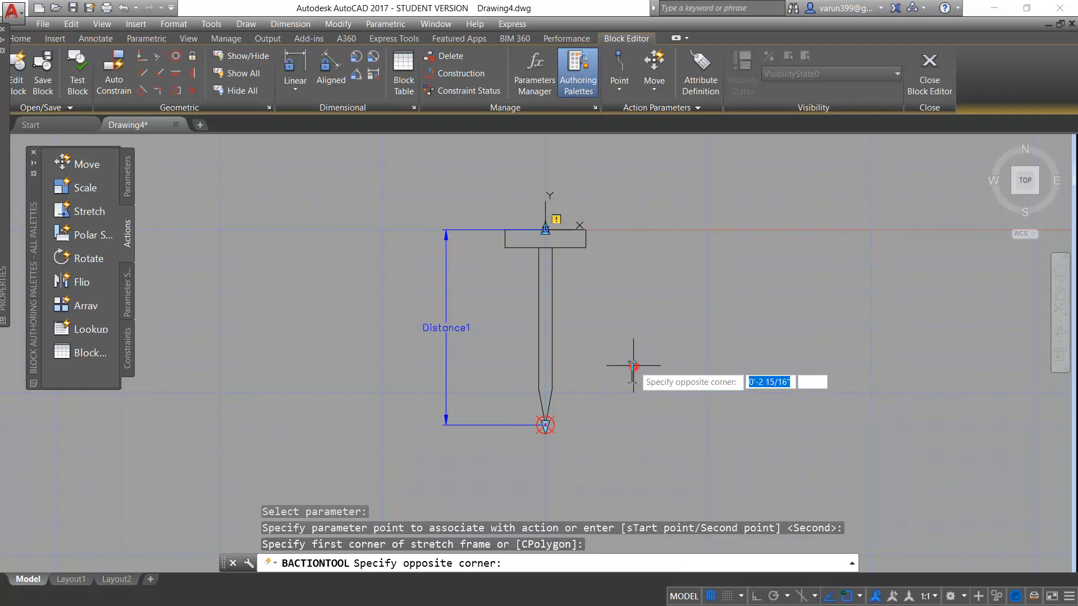
pyautogui.click(446, 462)
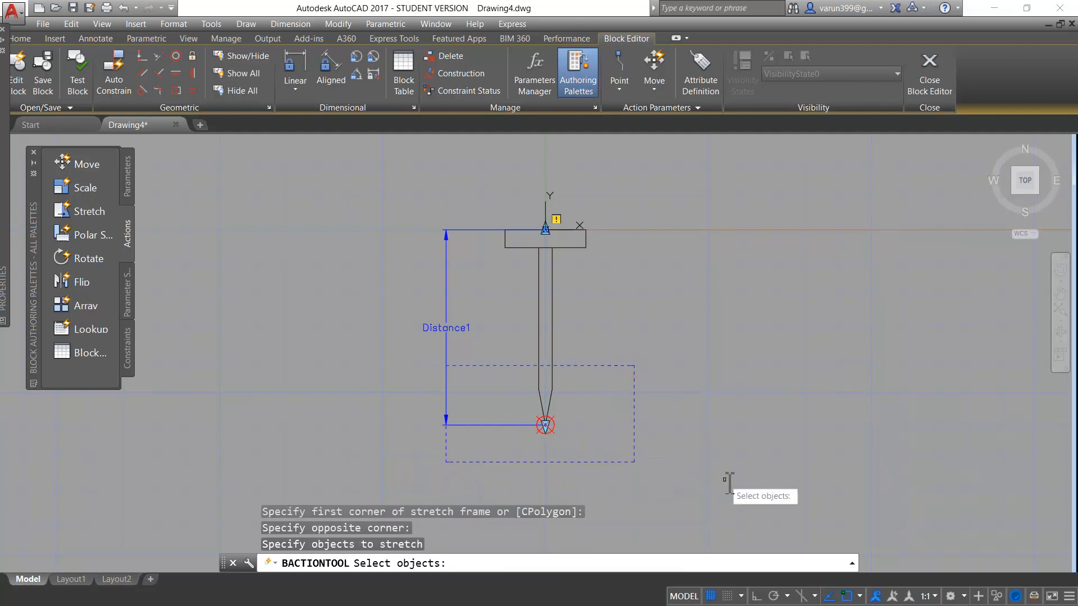
pyautogui.press('ctrl')
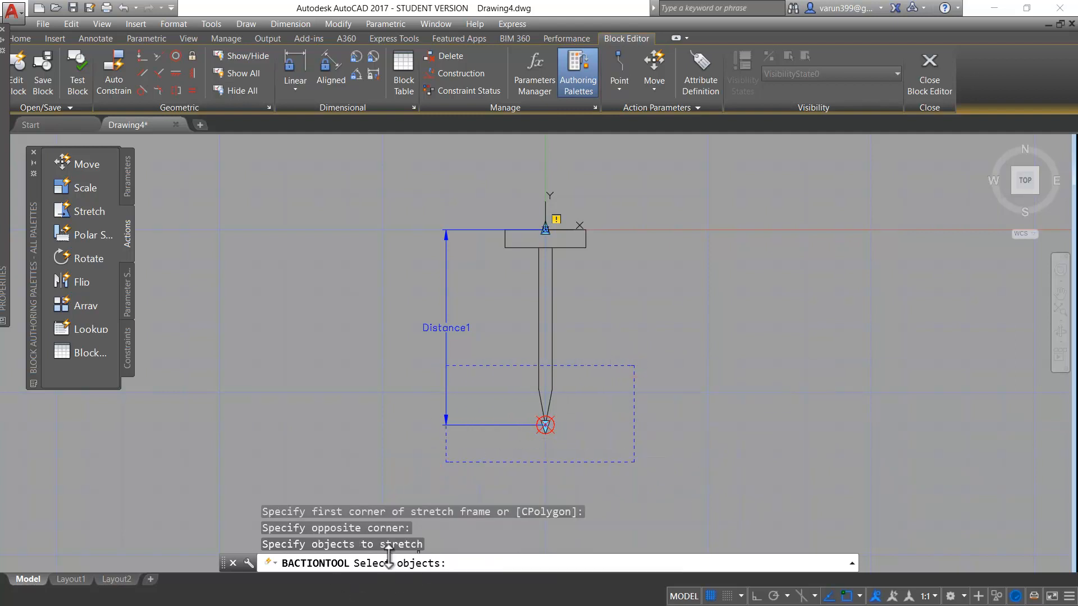
pyautogui.click(585, 380)
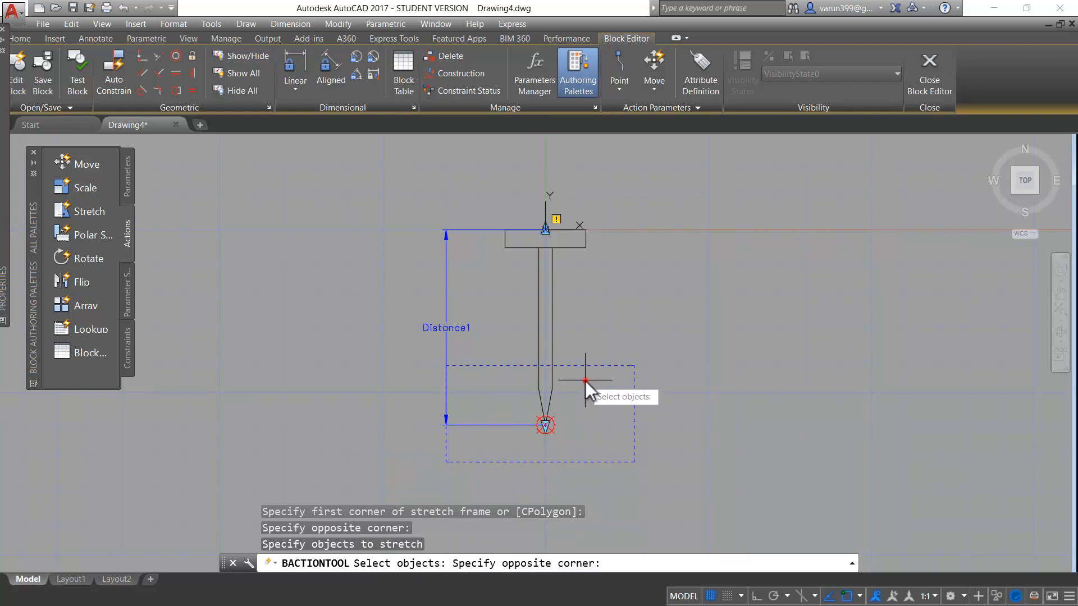
pyautogui.click(509, 441)
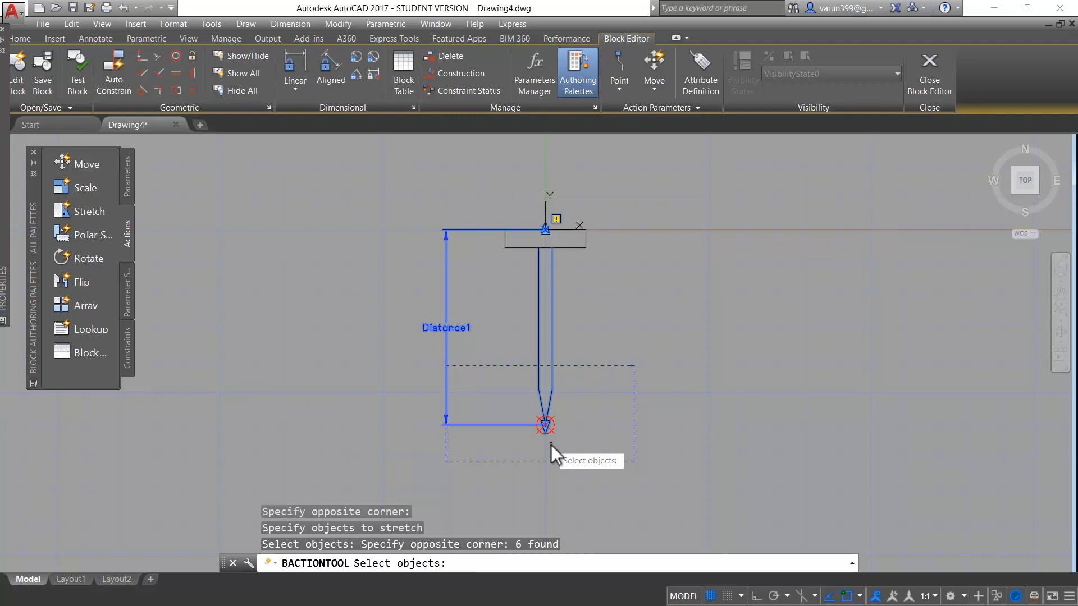
pyautogui.press('Return')
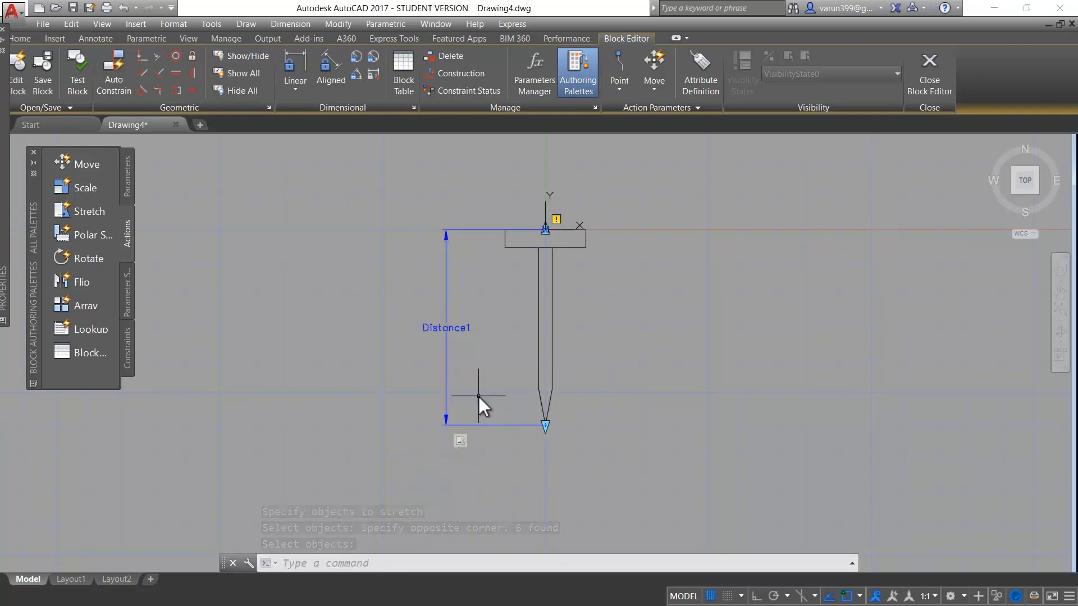
# Close the block editor and save the changes to Nail.
pyautogui.click(937, 90)
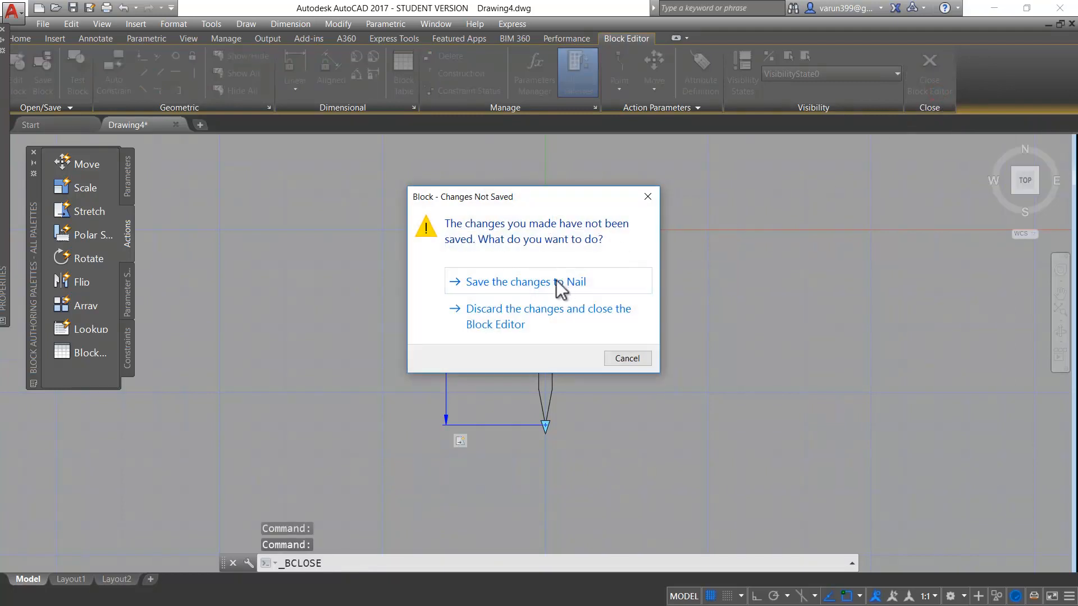
pyautogui.click(494, 286)
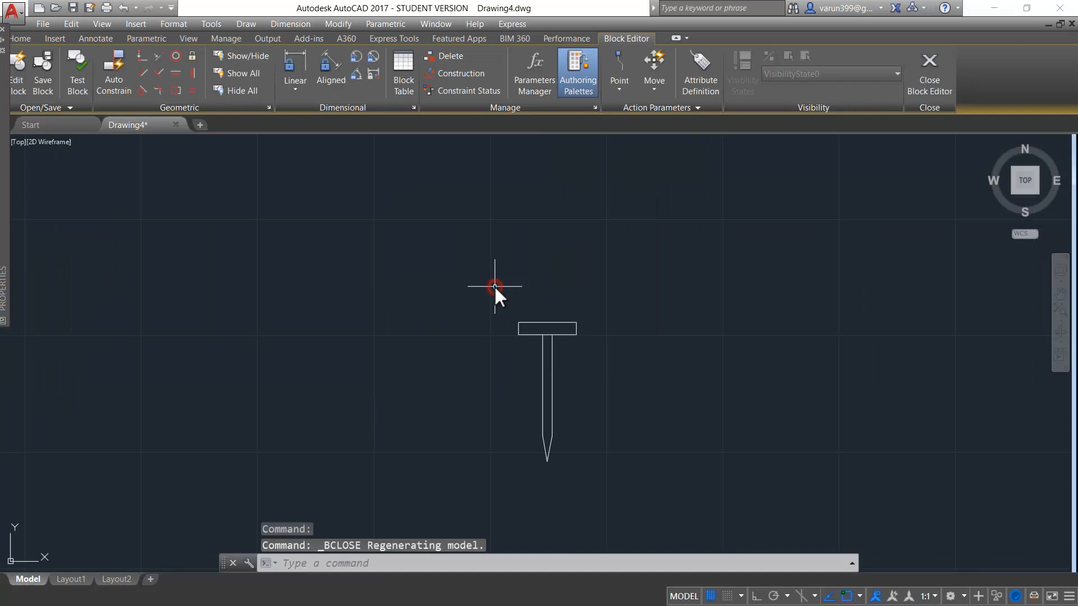
# Test the stretch action by lengthening the nail block downwards from its tip grip, then deselect the block.
pyautogui.click(551, 374)
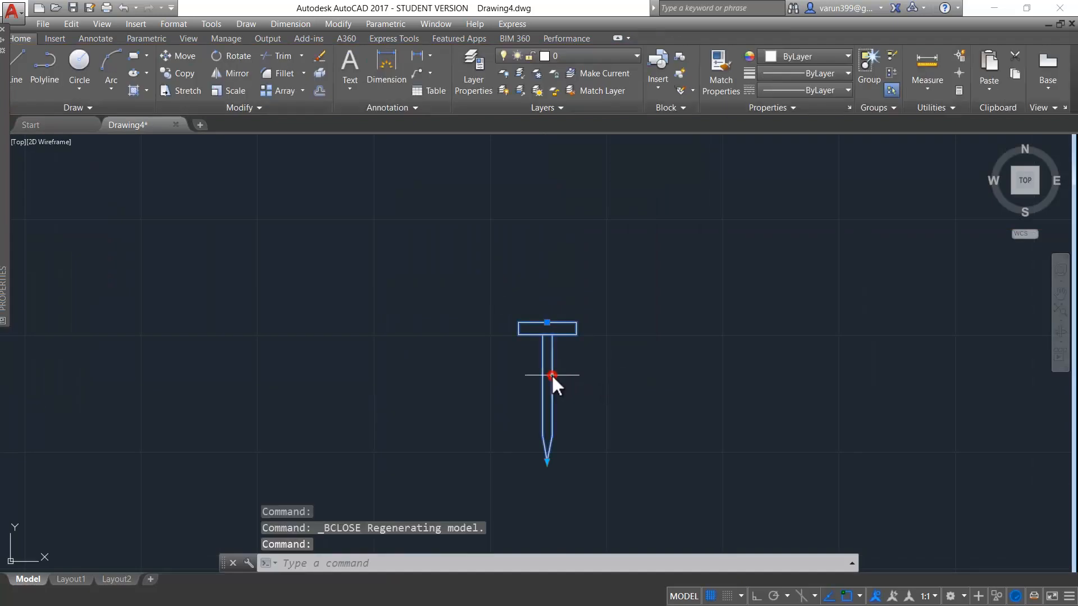
pyautogui.click(546, 463)
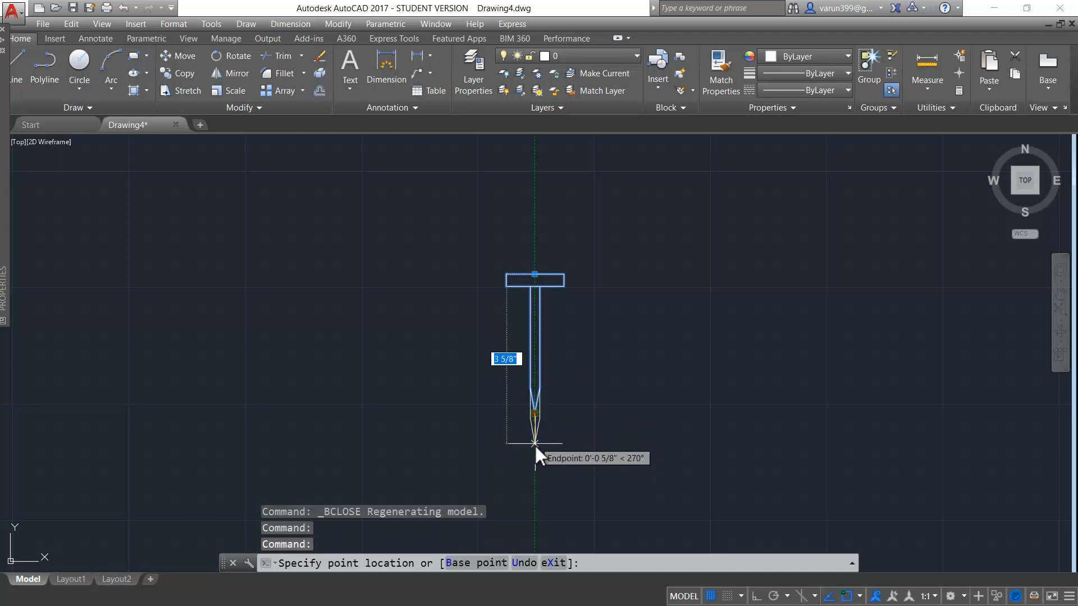
pyautogui.click(534, 474)
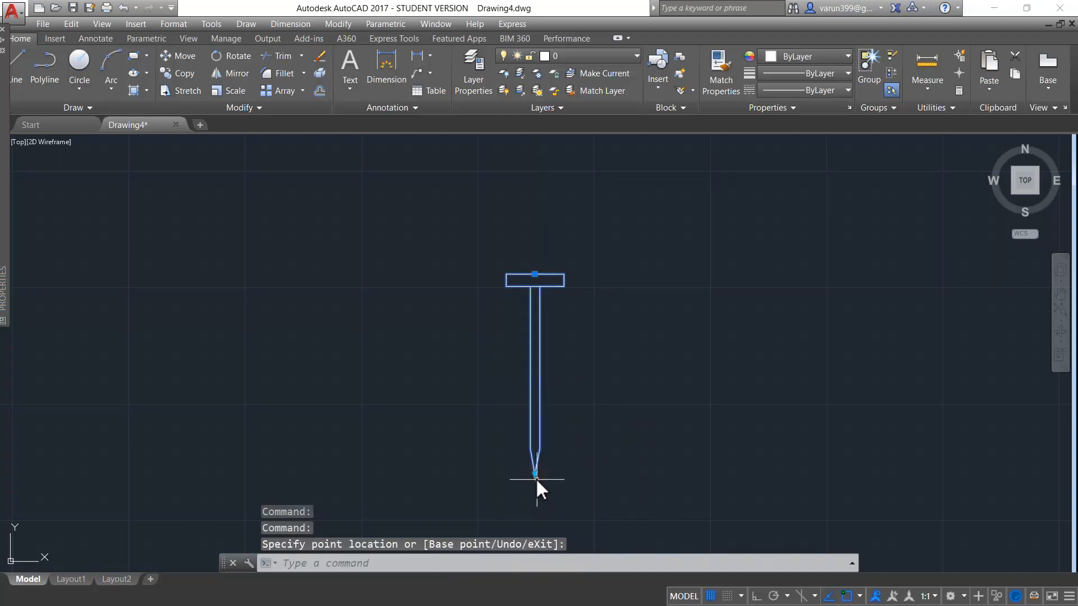
pyautogui.click(534, 474)
pyautogui.click(537, 499)
pyautogui.press('Escape')
pyautogui.press('Escape')
pyautogui.moveTo(563, 480); pyautogui.dragTo(576, 400, button='middle')
pyautogui.click(556, 409)
pyautogui.click(530, 429)
pyautogui.click(548, 460)
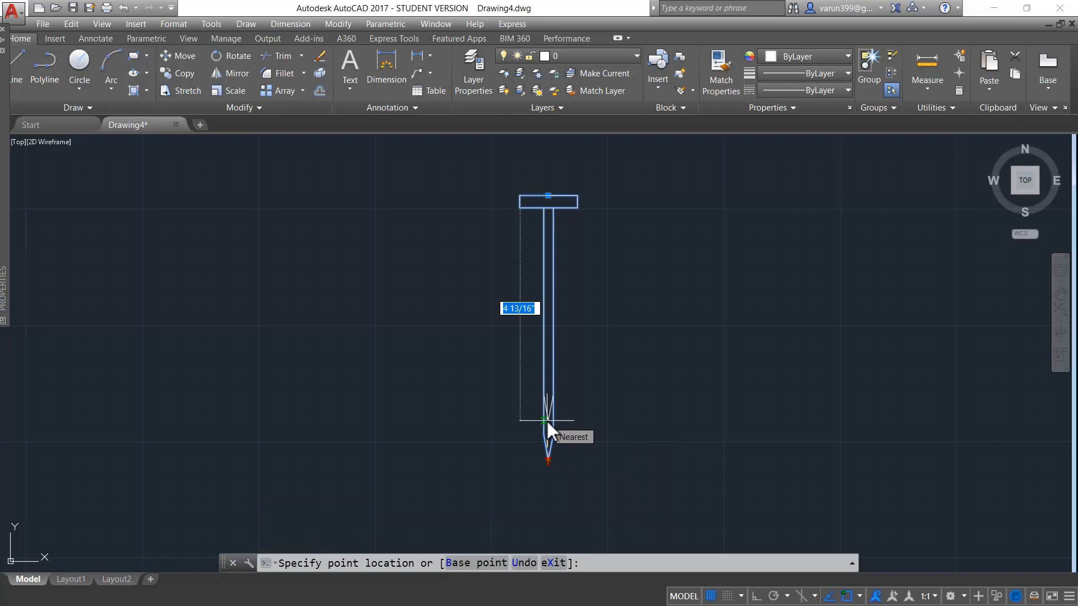
pyautogui.press('Escape')
pyautogui.press('Escape')
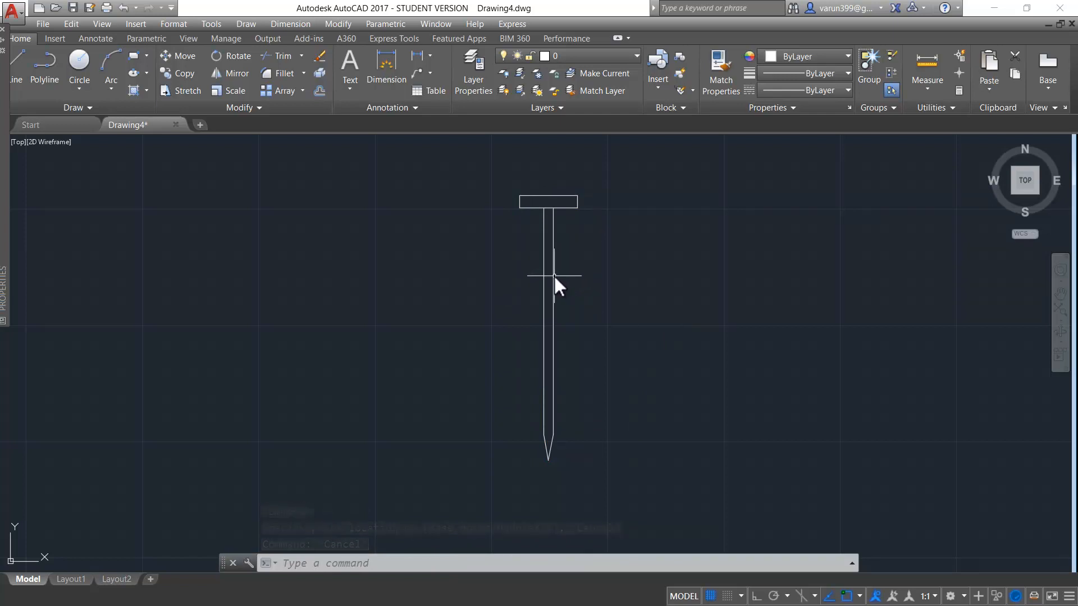
# Reopen the Nail block definition in the block editor.
pyautogui.write('BE')
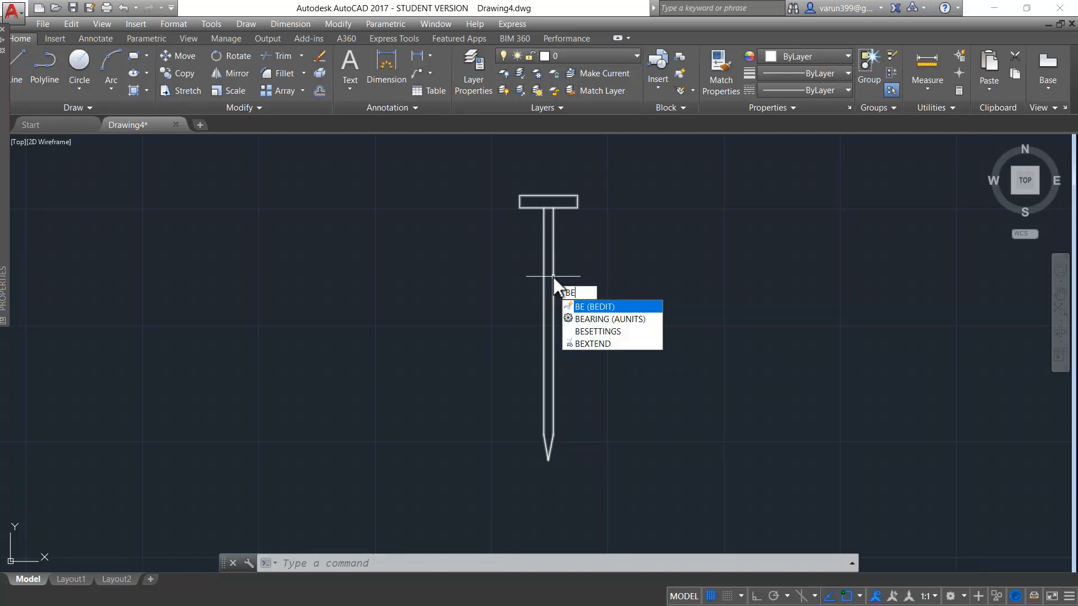
pyautogui.press('Return')
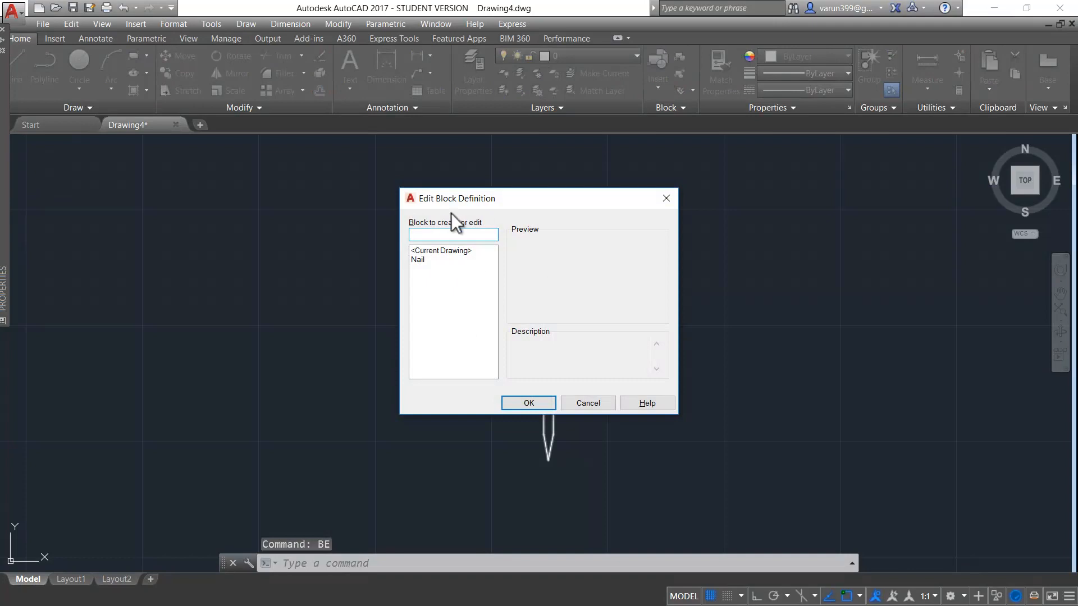
pyautogui.click(424, 258)
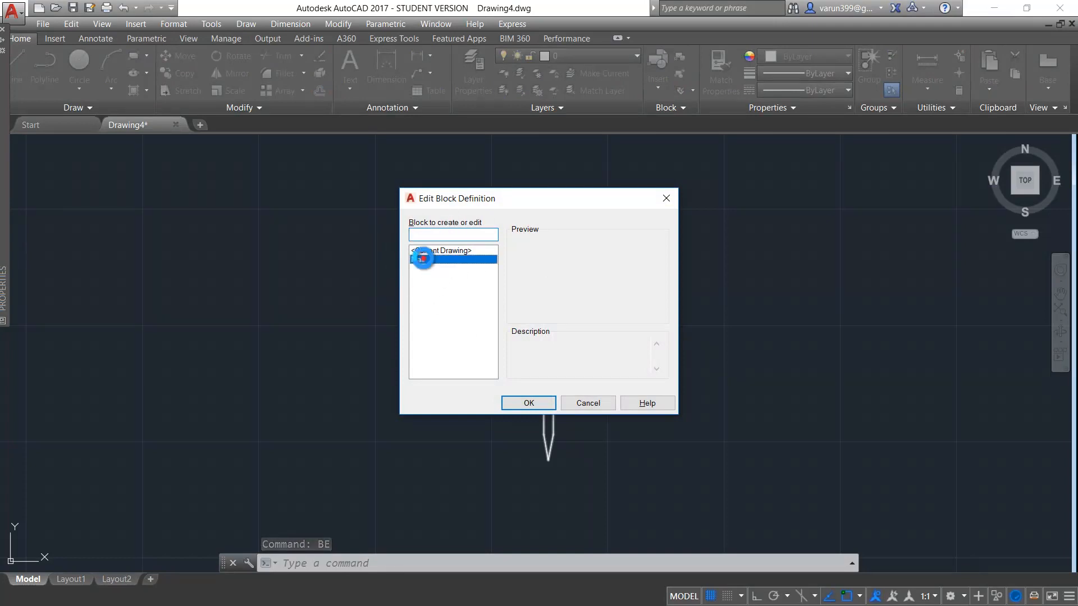
pyautogui.click(543, 401)
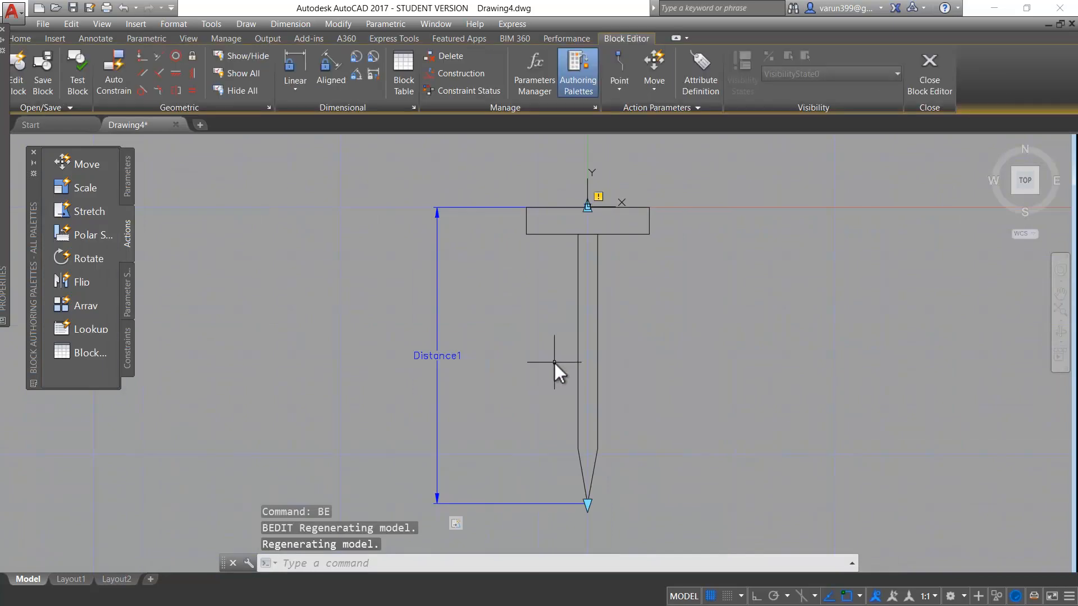
# Open the properties of the linear parameter Distance1 and set its distance type to List.
pyautogui.moveTo(640, 350); pyautogui.dragTo(645, 328, button='middle')
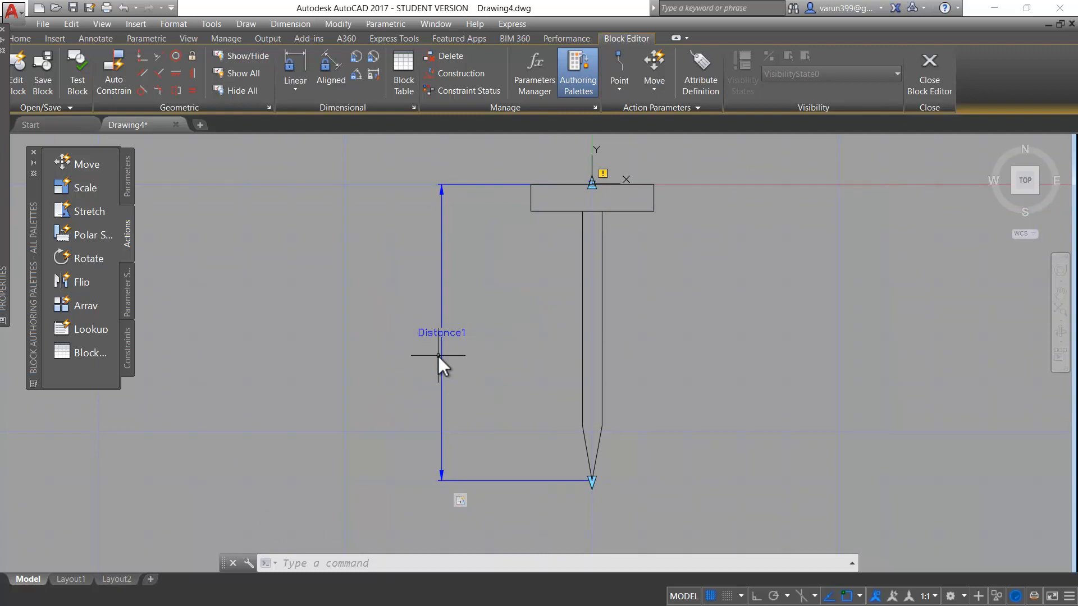
pyautogui.click(443, 336)
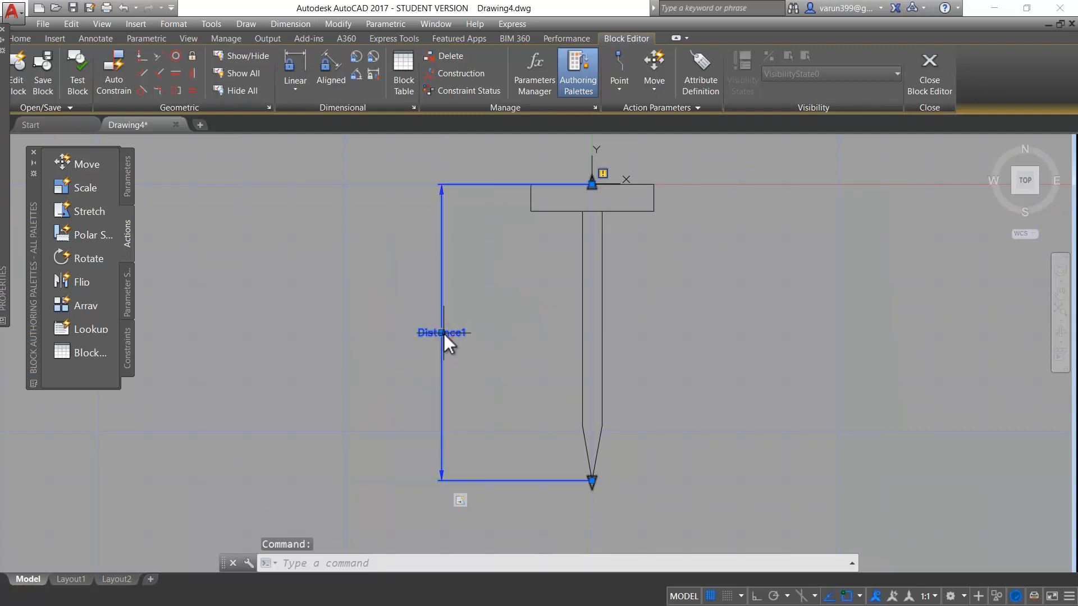
pyautogui.rightClick(444, 333)
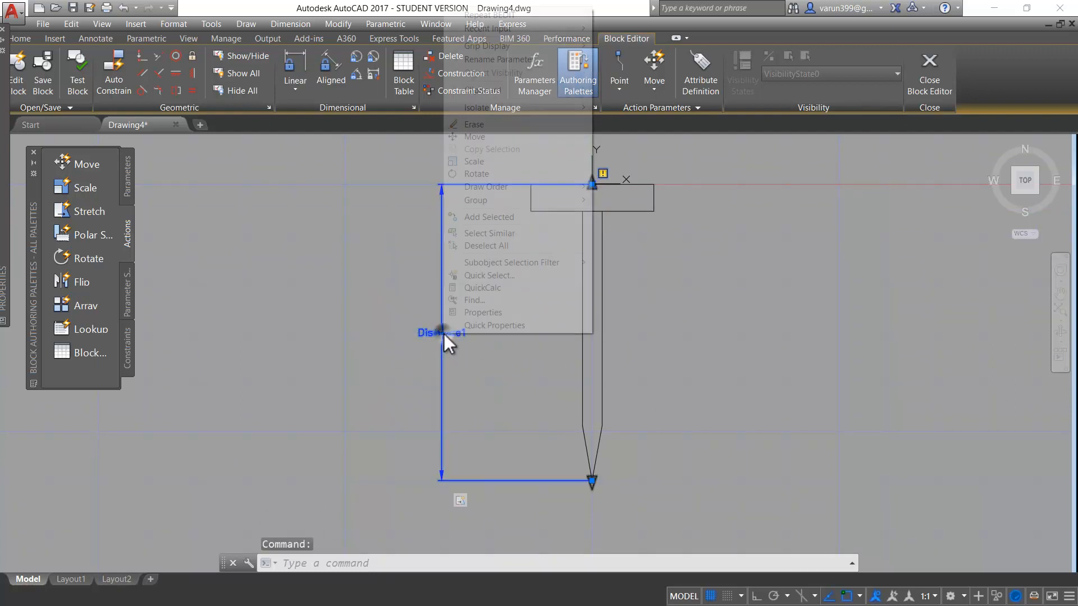
pyautogui.click(467, 313)
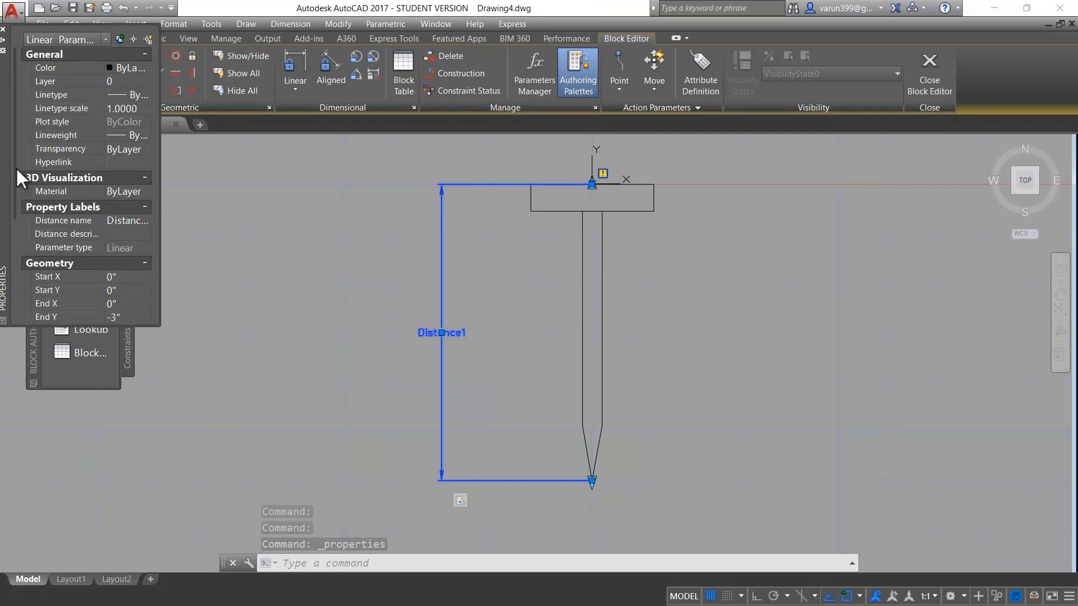
pyautogui.moveTo(15, 167); pyautogui.dragTo(26, 254)
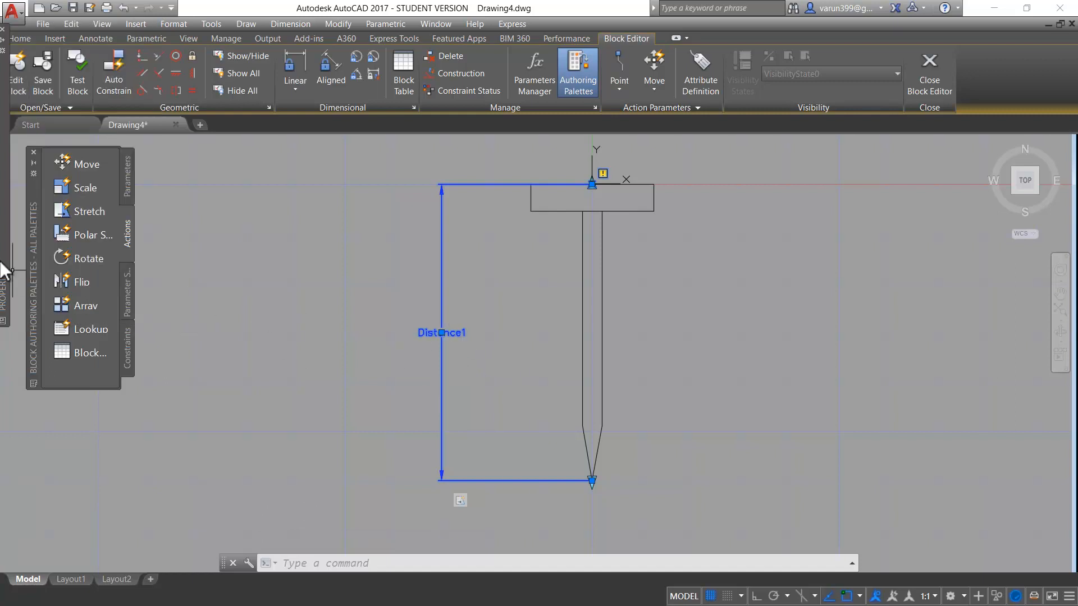
pyautogui.moveTo(1, 261)
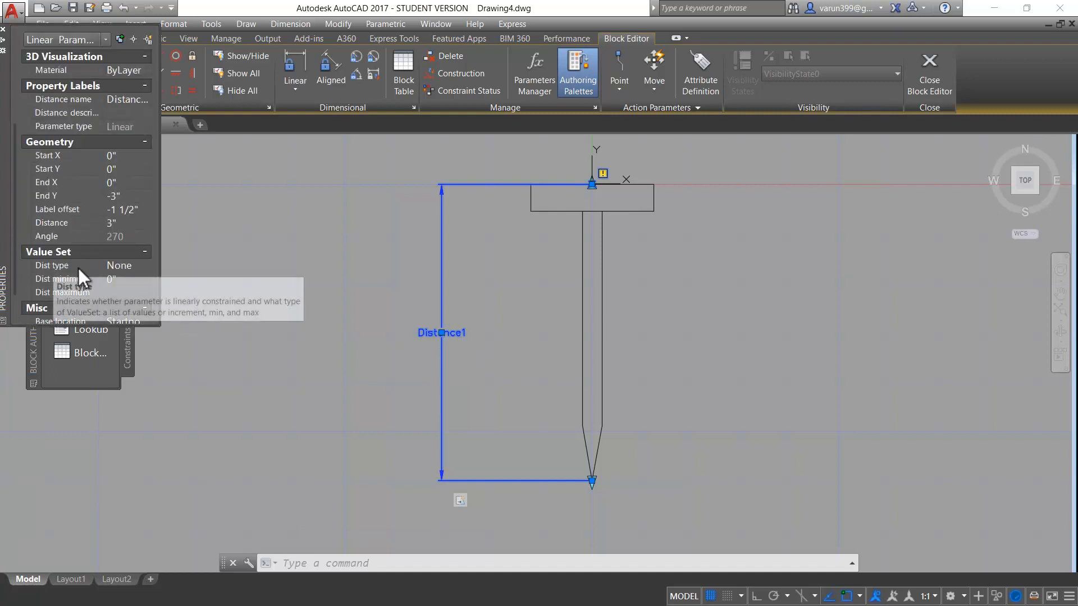
pyautogui.click(120, 265)
pyautogui.click(120, 266)
pyautogui.click(122, 298)
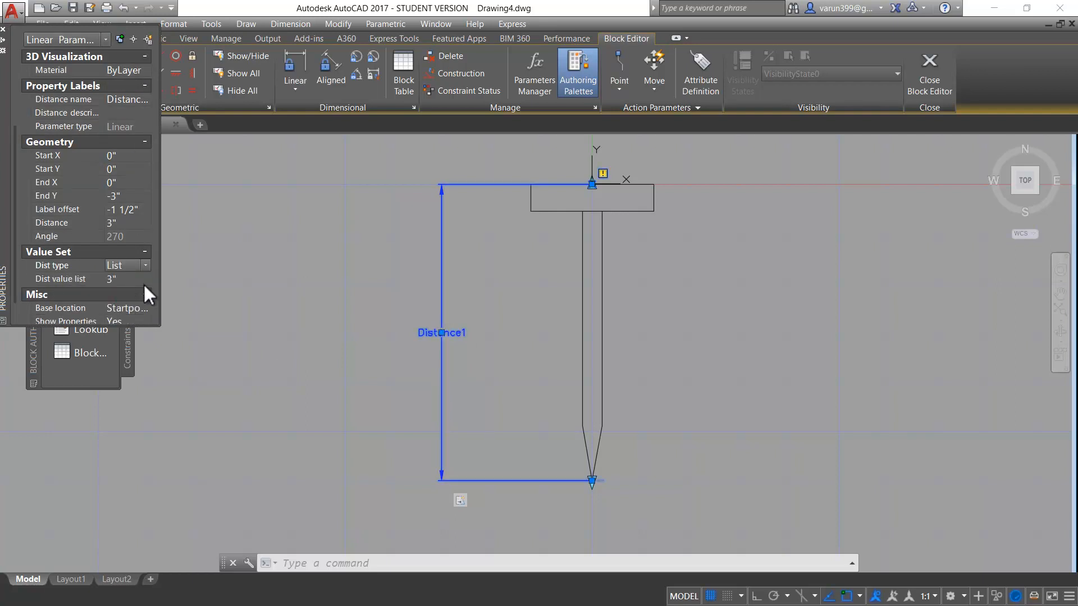
pyautogui.click(130, 266)
pyautogui.click(124, 297)
# Add the distances 4", 5" and 6" to the linear parameter's distance value list.
pyautogui.click(123, 278)
pyautogui.click(144, 279)
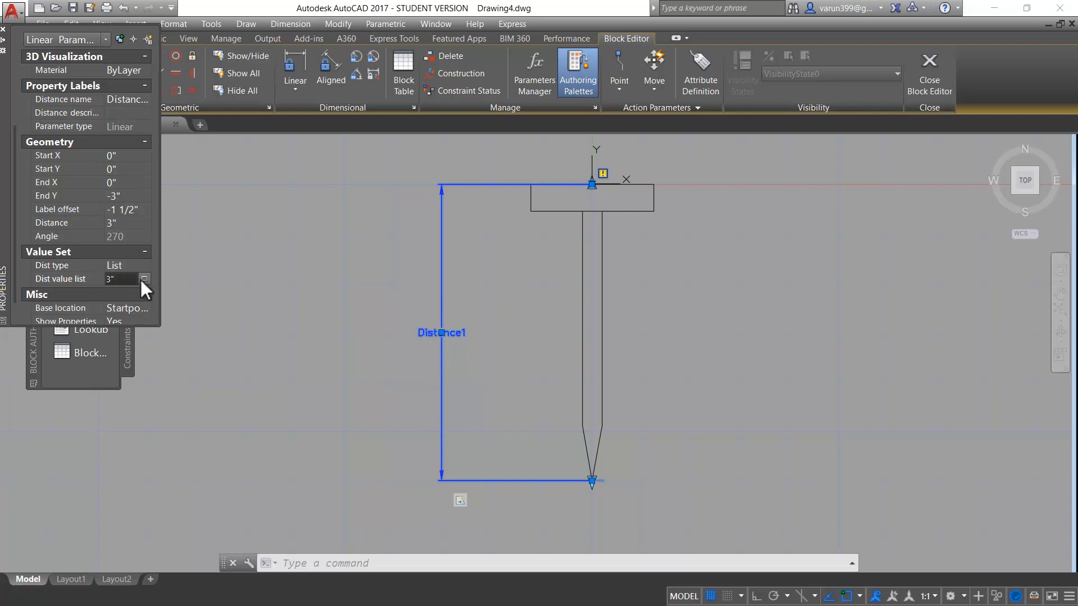
pyautogui.click(141, 278)
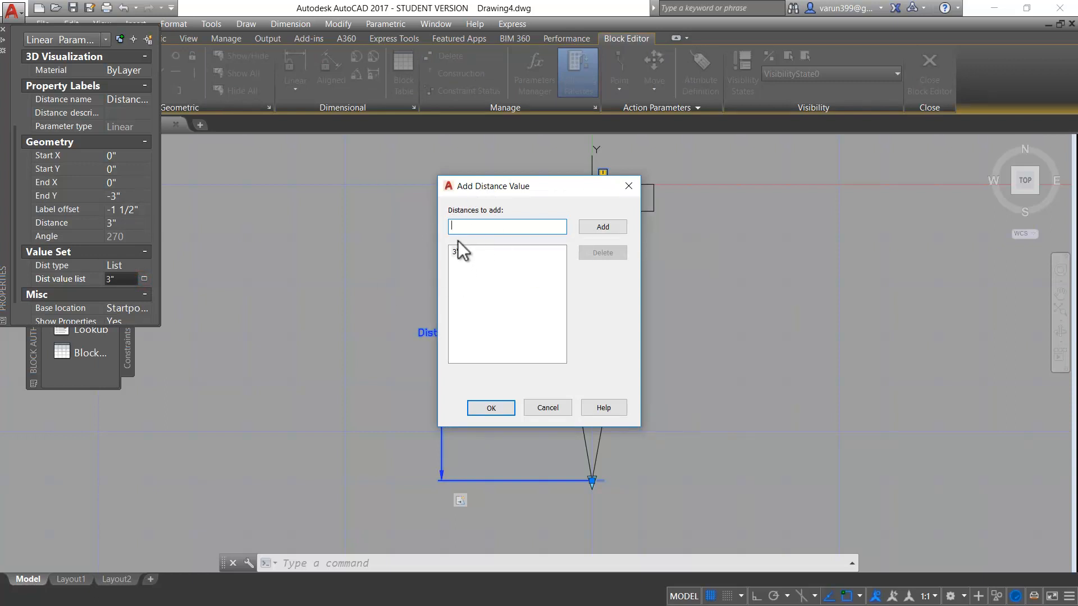
pyautogui.write('4')
pyautogui.press('Return')
pyautogui.write('5"')
pyautogui.press('Return')
pyautogui.write('6"')
pyautogui.press('Return')
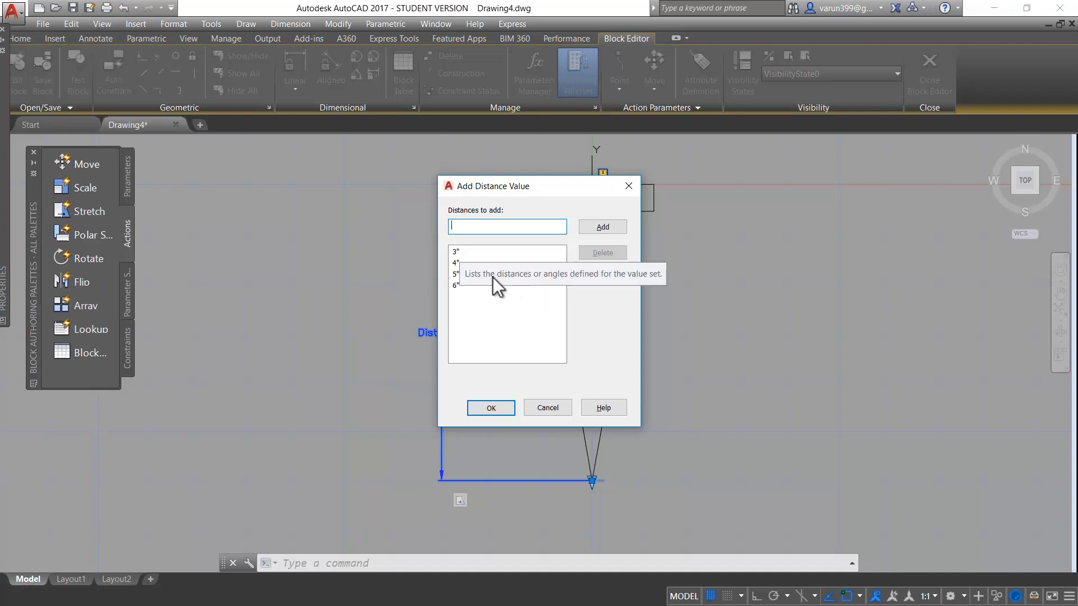
pyautogui.click(493, 409)
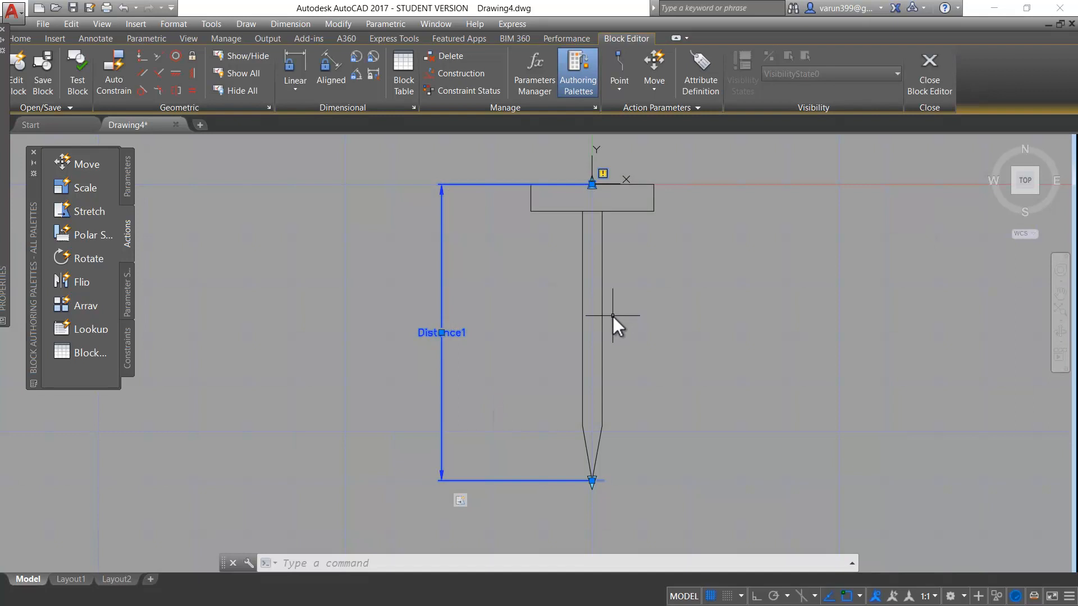
# Close the block editor and save the value list changes to the Nail block.
pyautogui.scroll(-2, 614, 322)
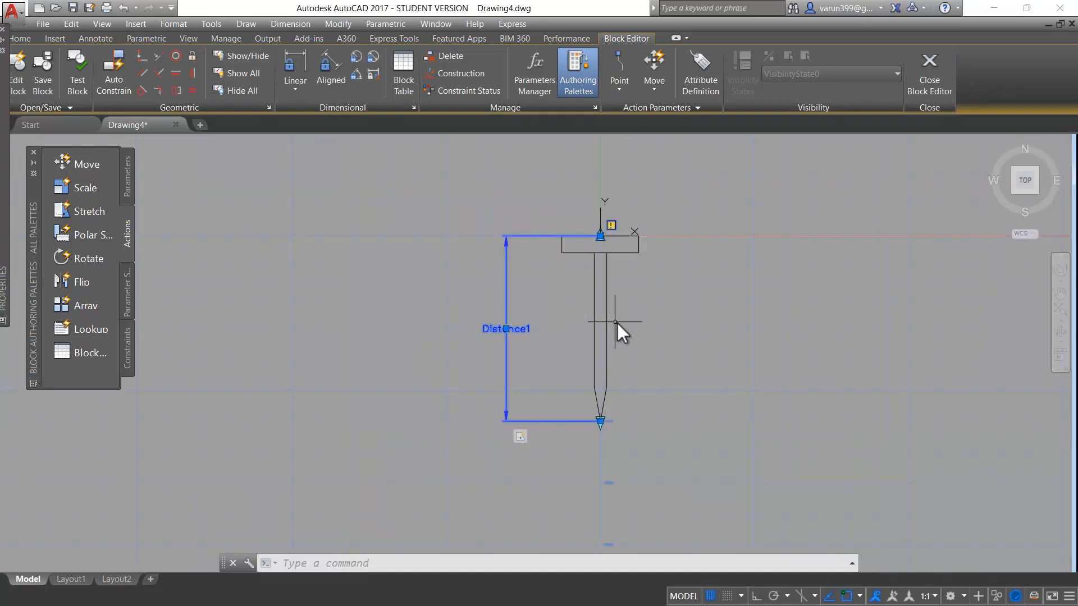
pyautogui.click(945, 86)
pyautogui.click(512, 301)
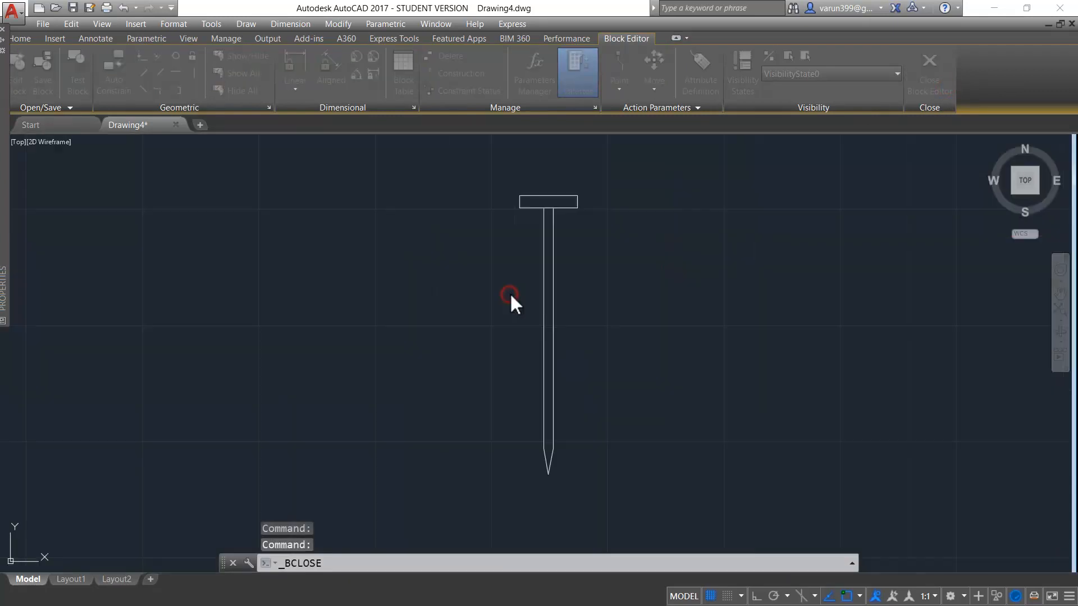
# Insert a new Nail block at scale 1 and rotation 0 to the right of the existing nail.
pyautogui.scroll(-2, 642, 327)
pyautogui.moveTo(642, 327); pyautogui.dragTo(452, 349, button='middle')
pyautogui.write('i')
pyautogui.press('Return')
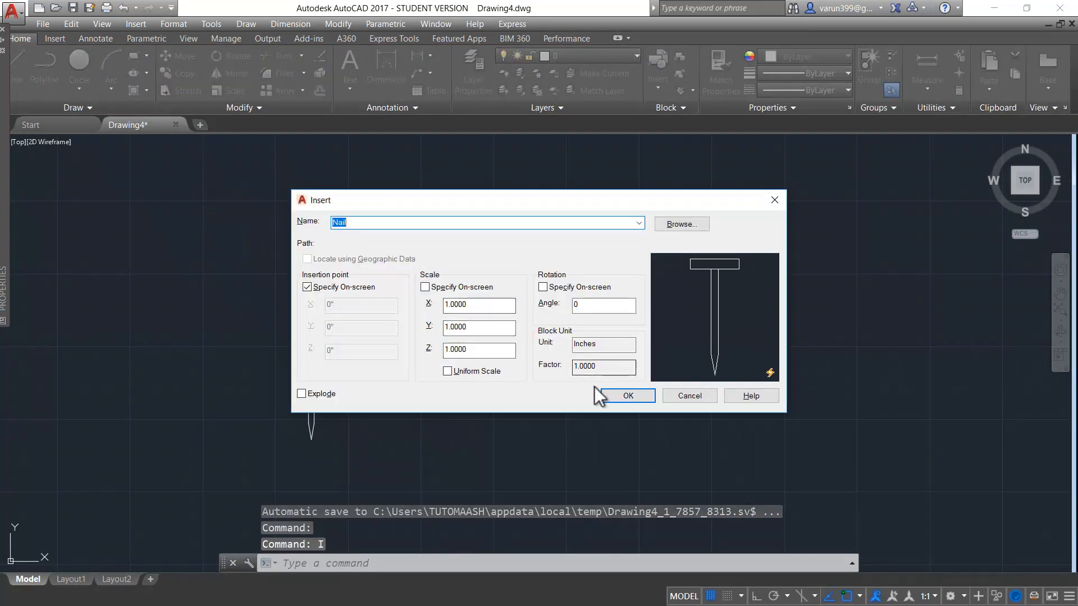
pyautogui.click(614, 396)
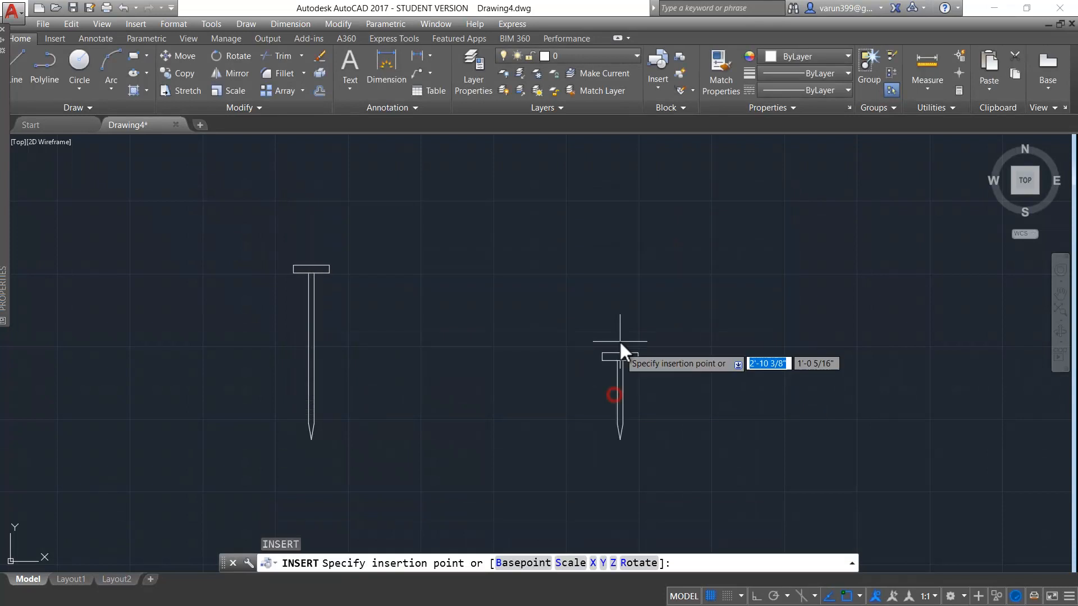
pyautogui.click(622, 230)
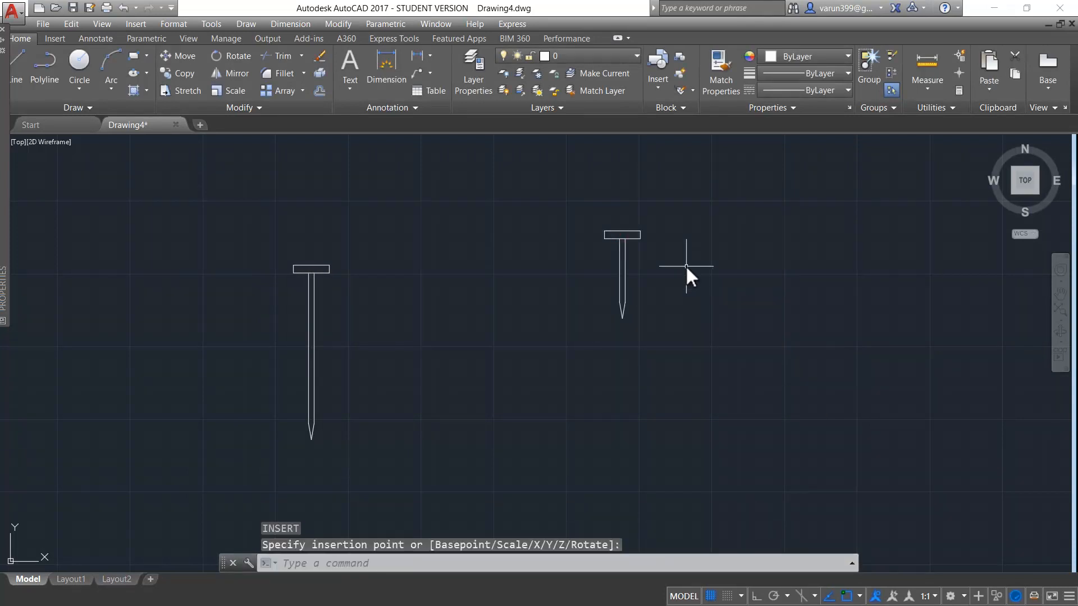
# Stretch the newly inserted nail from its tip grip to the 5" list length, and deselect it.
pyautogui.click(623, 319)
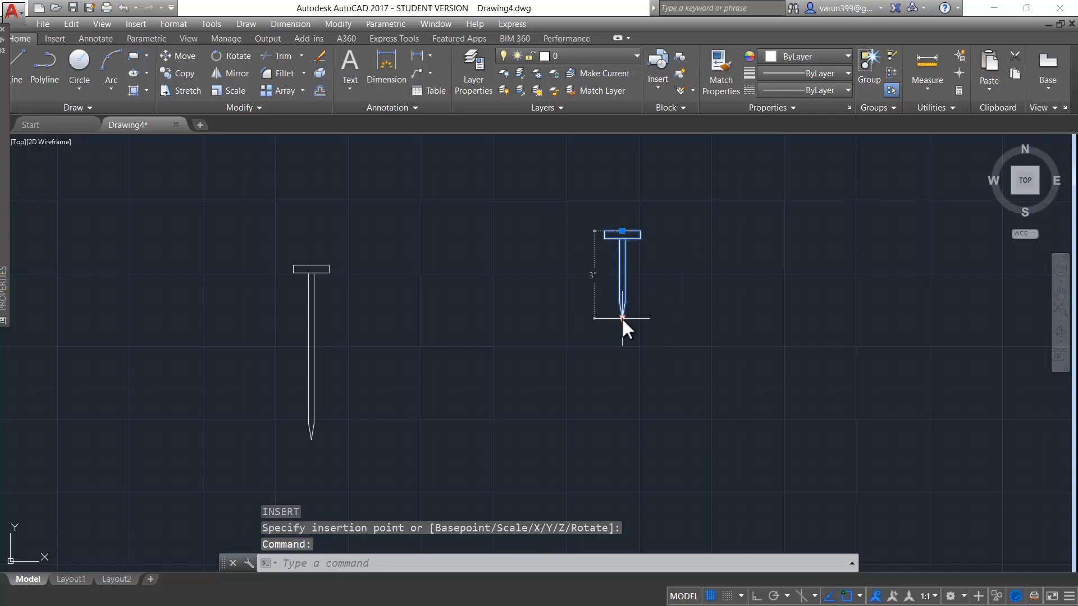
pyautogui.click(622, 318)
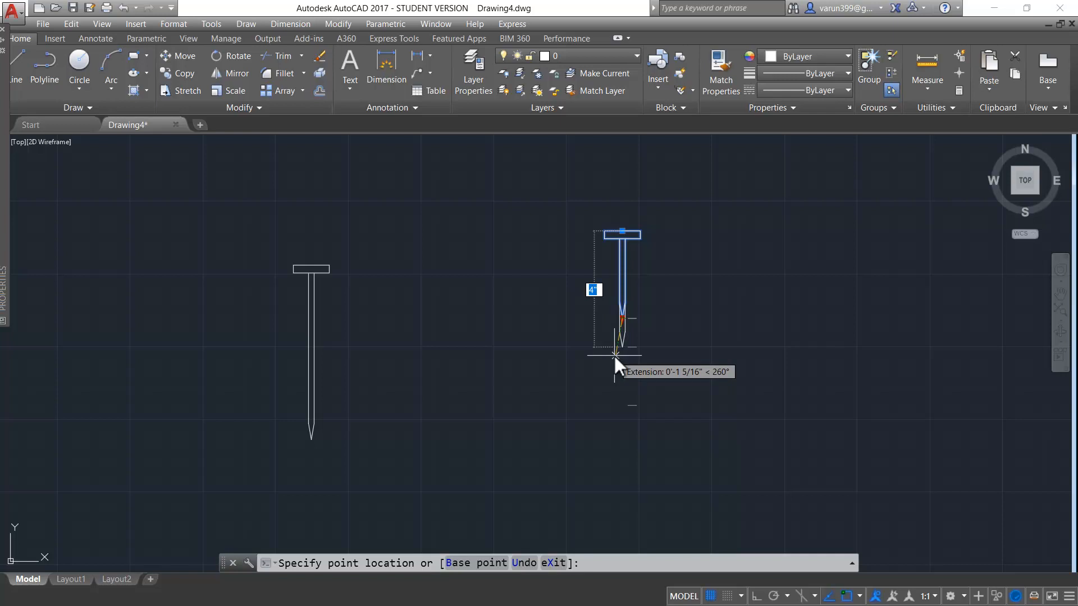
pyautogui.click(611, 374)
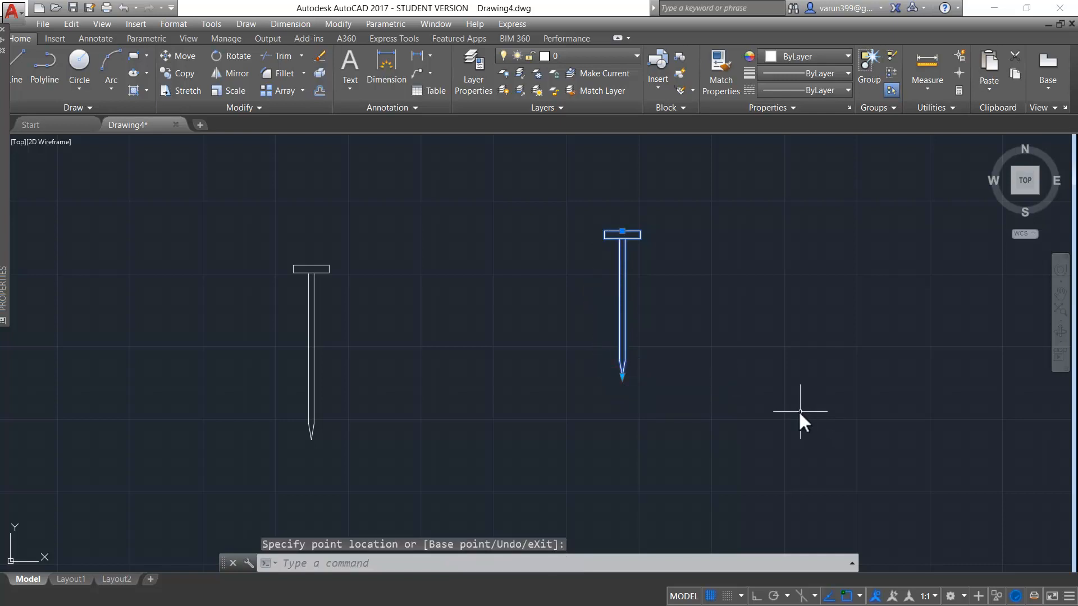
pyautogui.press('Escape')
pyautogui.press('Escape')
pyautogui.press('Escape')
pyautogui.moveTo(628, 329); pyautogui.dragTo(596, 319, button='middle')
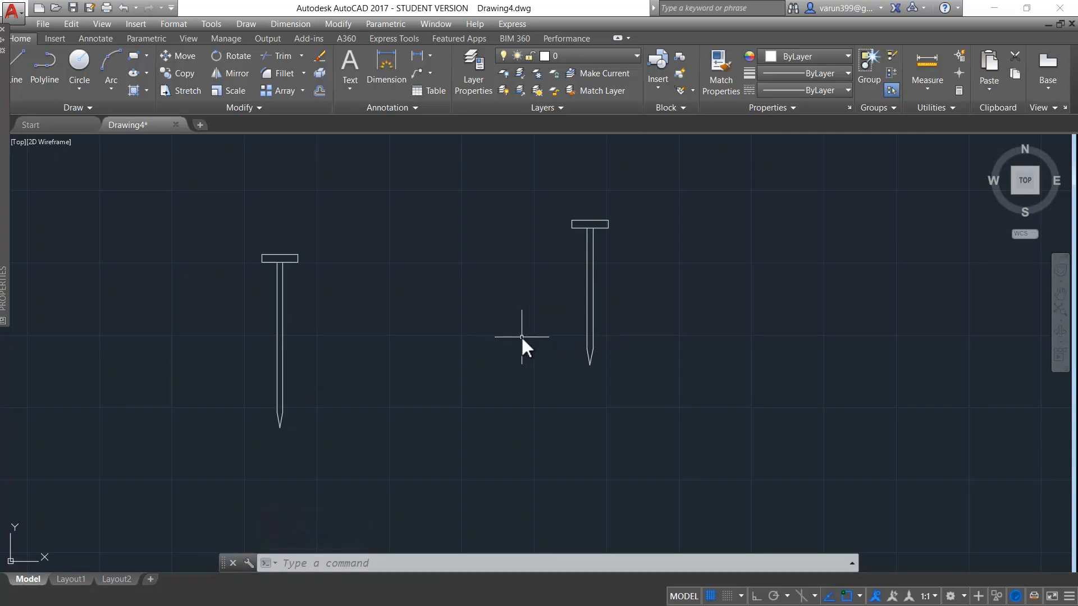
pyautogui.press('Escape')
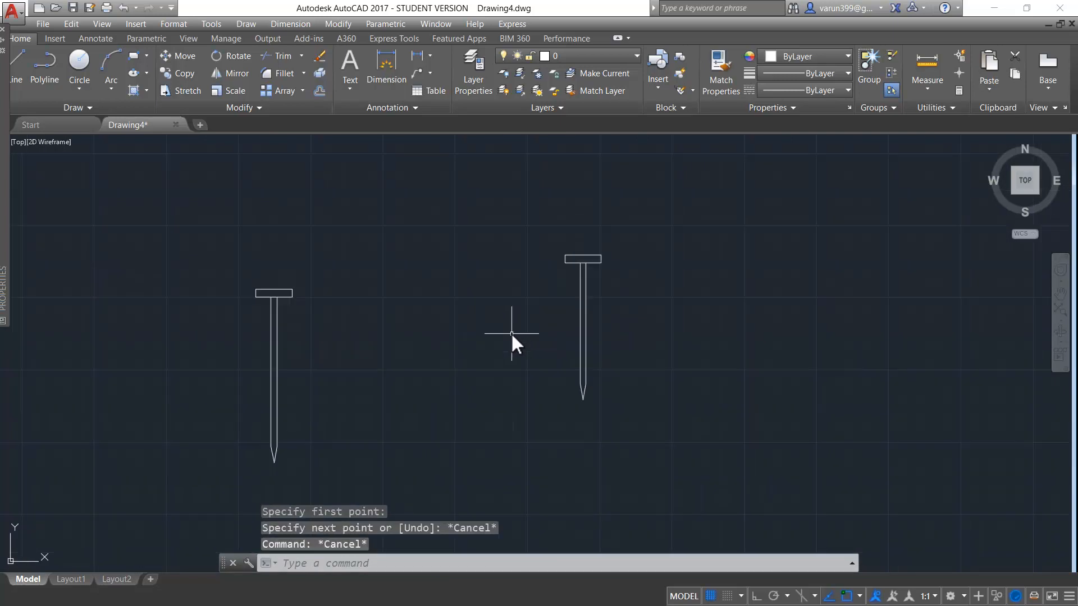
# Draw a closed four-sided tapered outline above the nails with a horizontal top, short left side, sloping bottom and taller vertical right side.
pyautogui.scroll(-4, 511, 332)
pyautogui.moveTo(552, 359); pyautogui.dragTo(749, 474, button='middle')
pyautogui.write('l')
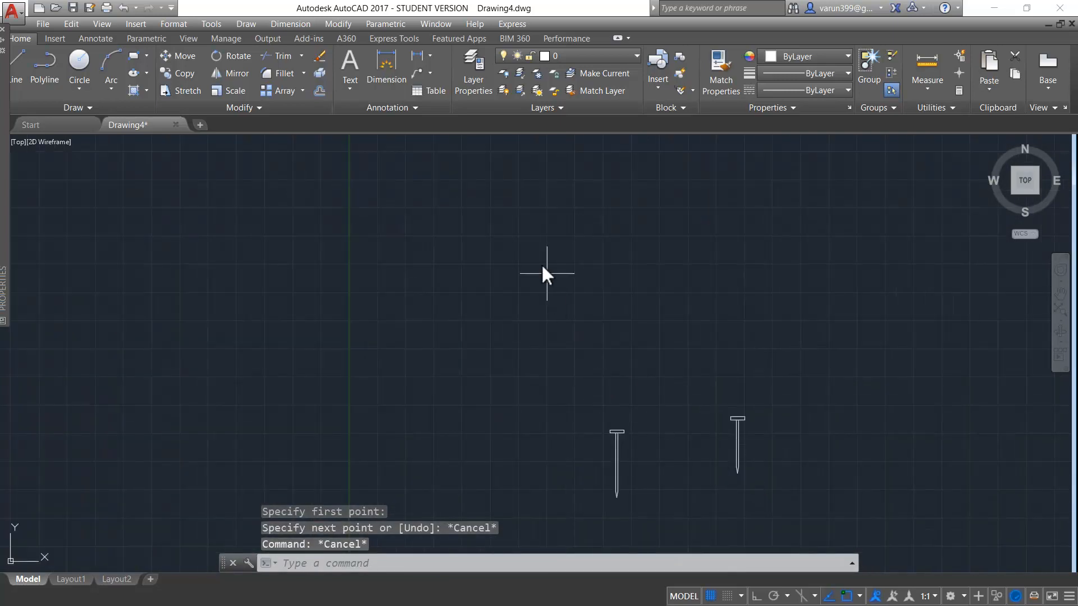
pyautogui.press('Return')
pyautogui.click(557, 233)
pyautogui.press('F8')
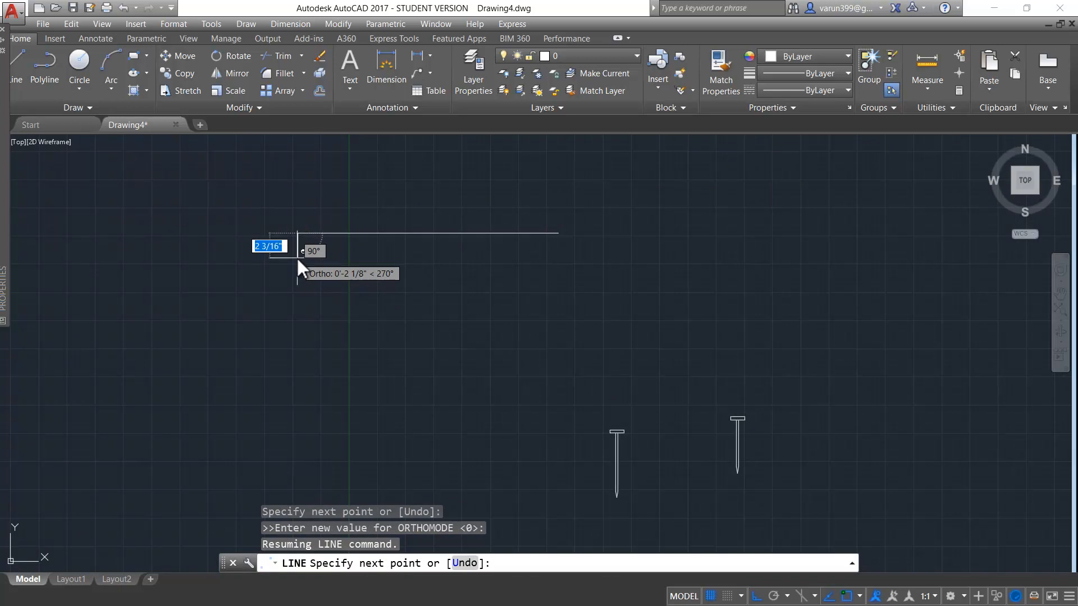
pyautogui.click(298, 261)
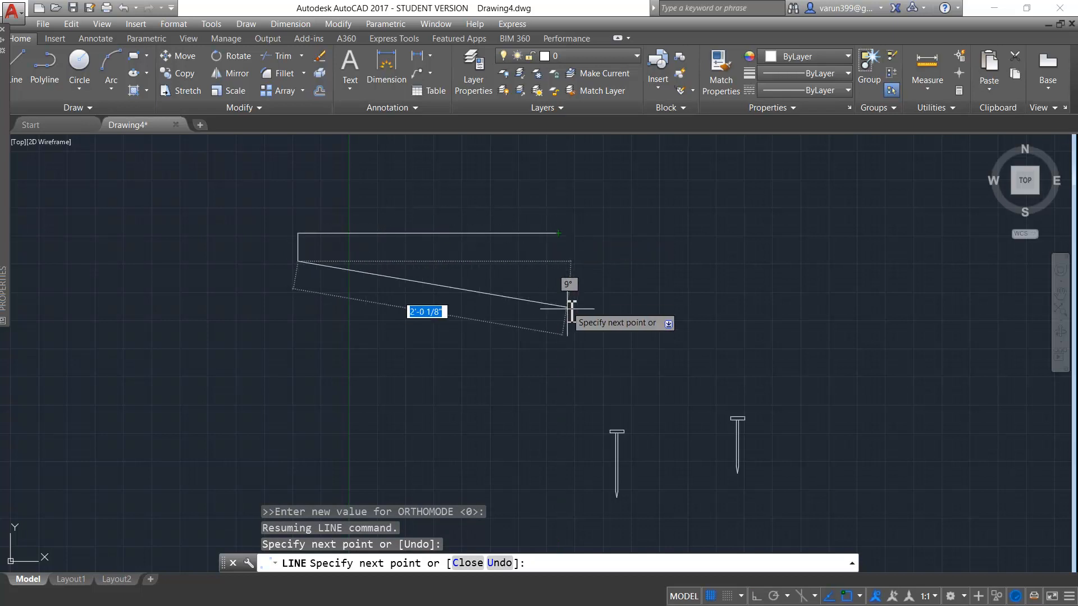
pyautogui.click(558, 338)
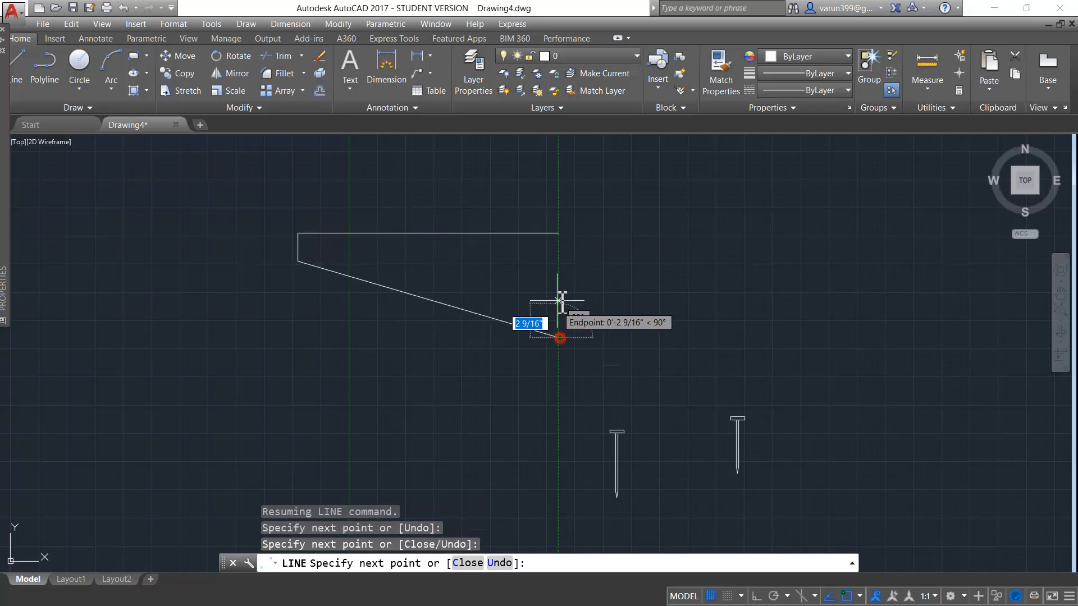
pyautogui.press('F8')
pyautogui.click(558, 233)
pyautogui.press('Return')
pyautogui.press('Escape')
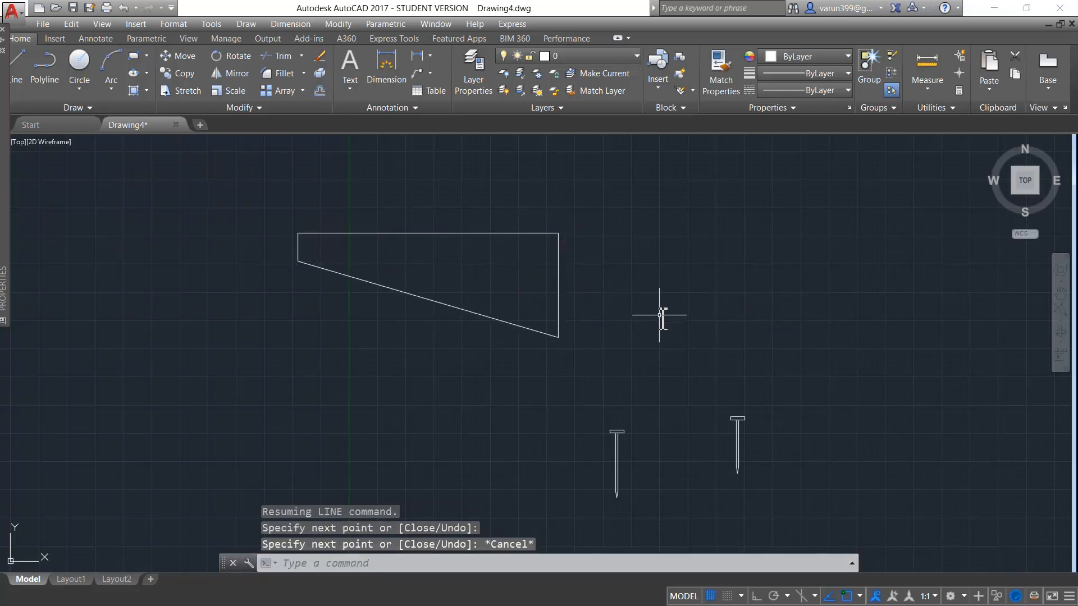
# Insert a Nail block on the tapered outline's top edge, close to its short left side.
pyautogui.moveTo(300, 231)
pyautogui.mouseDown(button='middle')
pyautogui.moveTo(332, 231)
pyautogui.moveTo(312, 272)
pyautogui.mouseUp(button='middle')
pyautogui.scroll(2, 332, 231)
pyautogui.write('i')
pyautogui.press('Return')
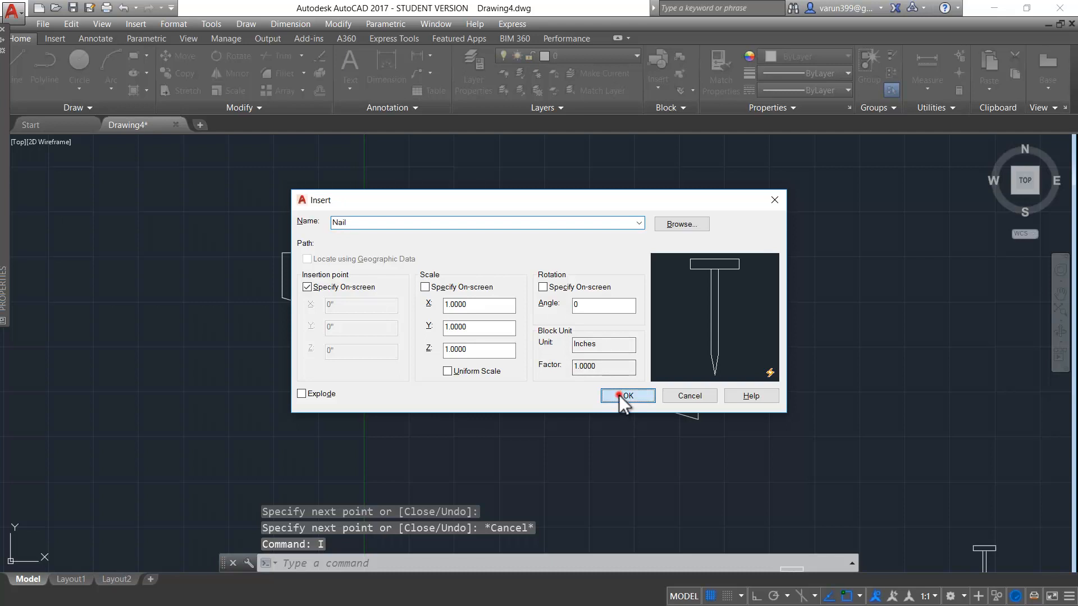
pyautogui.click(620, 395)
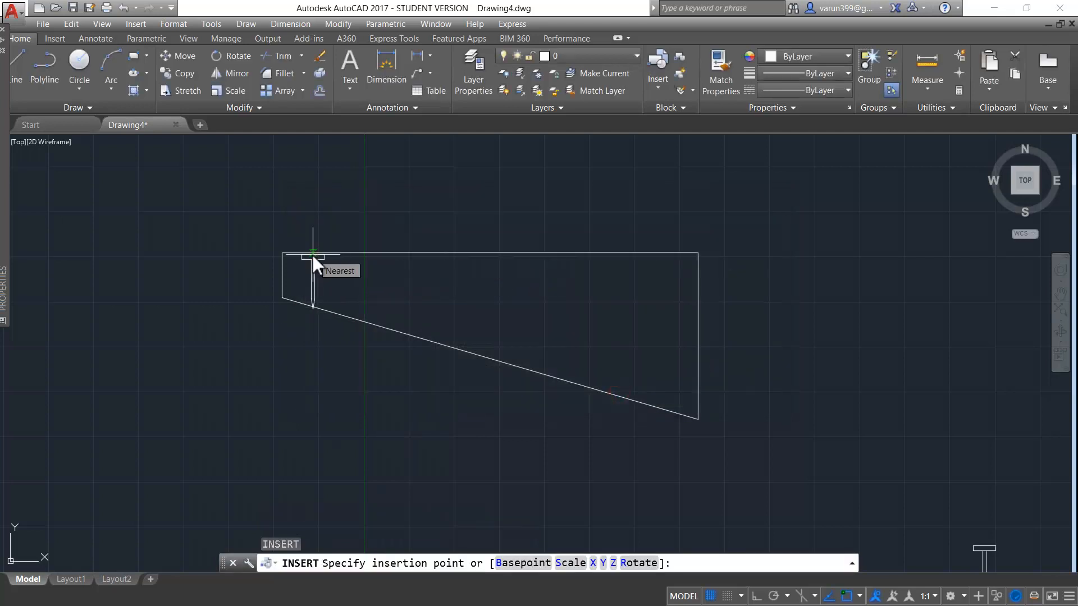
pyautogui.scroll(4, 305, 310)
pyautogui.click(305, 310)
pyautogui.scroll(-4, 305, 310)
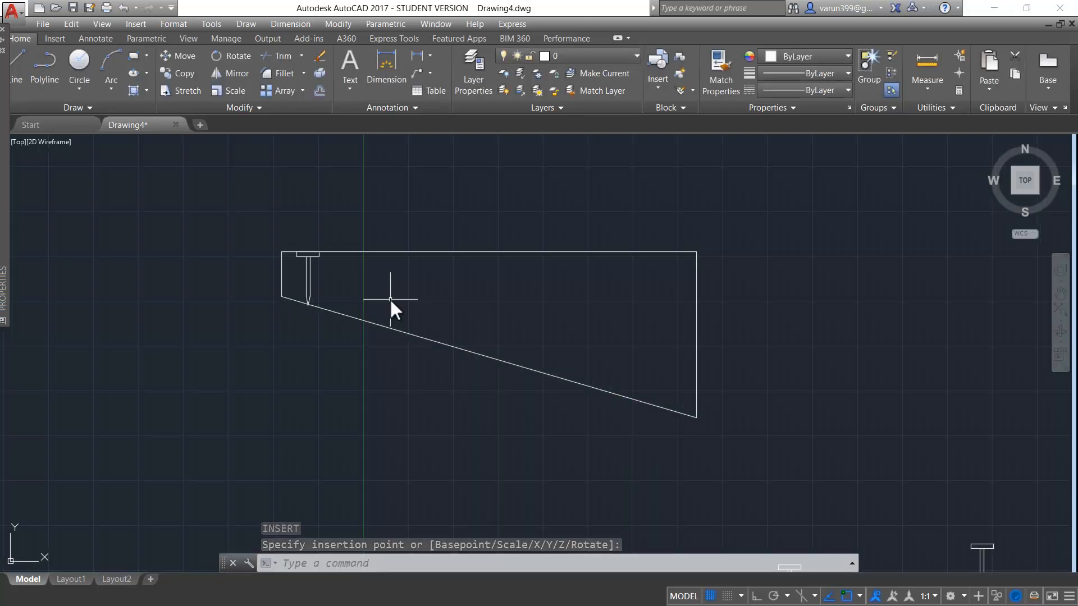
# Insert a second Nail block on the outline's top edge, to the right of the first one.
pyautogui.write('i')
pyautogui.press('Return')
pyautogui.click(629, 393)
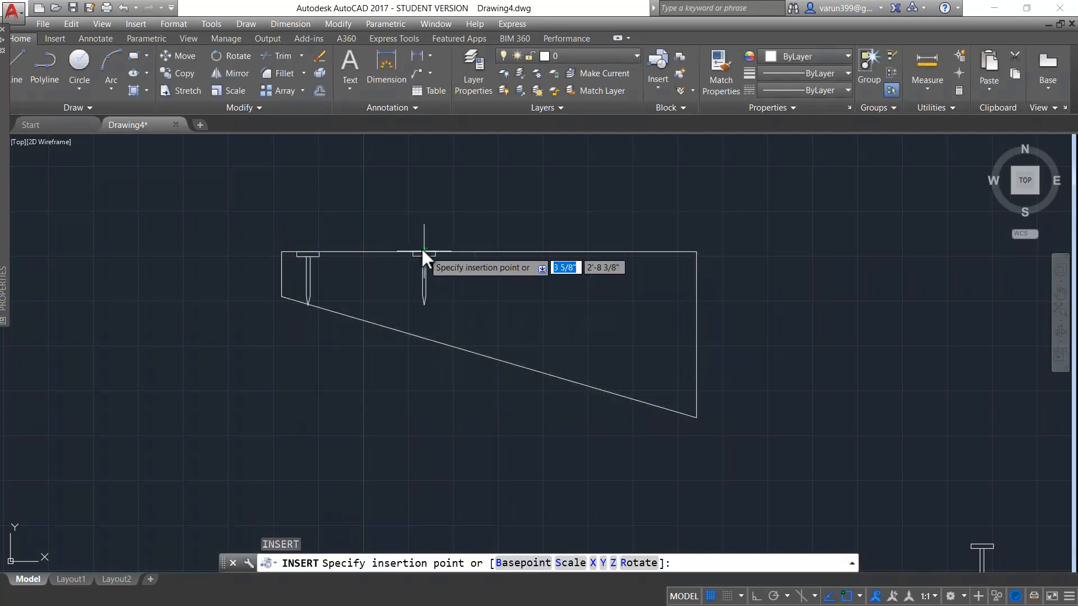
pyautogui.click(415, 256)
pyautogui.scroll(2, 421, 301)
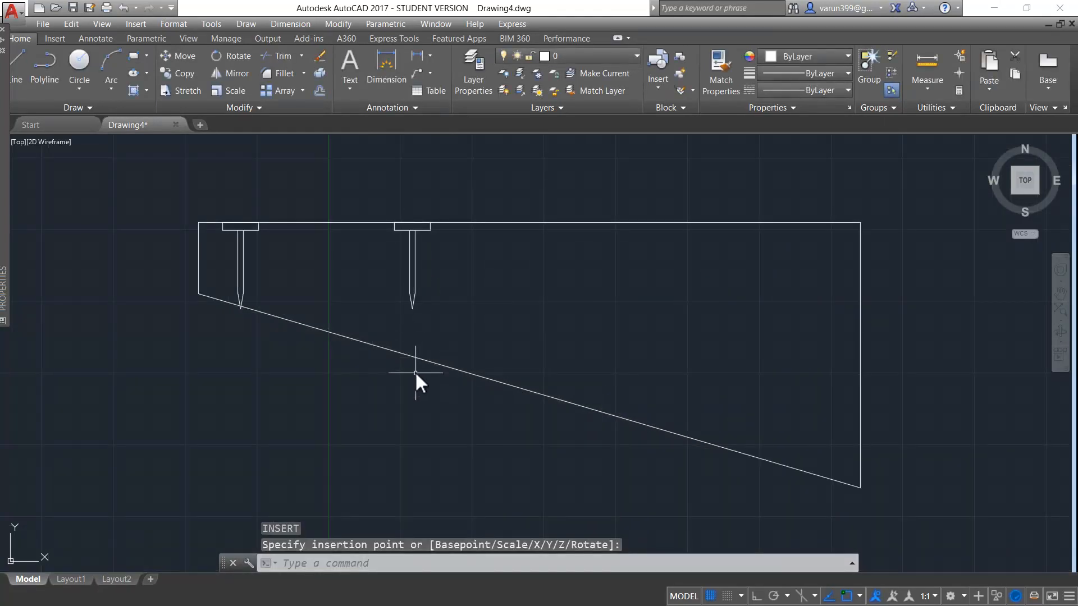
# Stretch the second nail in the outline to 5" so its tip passes the sloping edge, and deselect it.
pyautogui.click(416, 272)
pyautogui.click(411, 266)
pyautogui.click(411, 308)
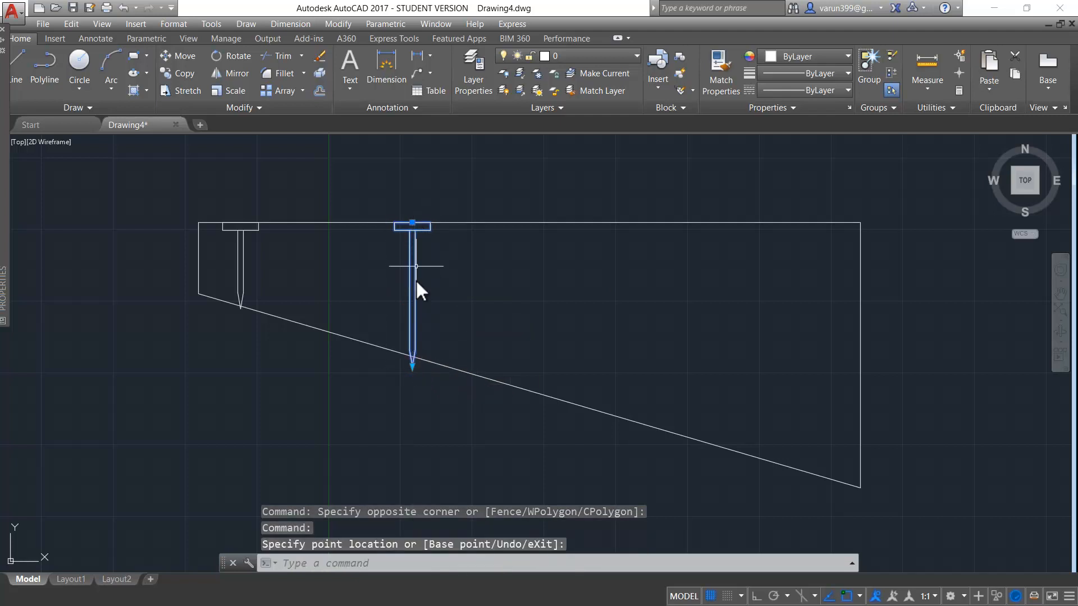
pyautogui.click(412, 366)
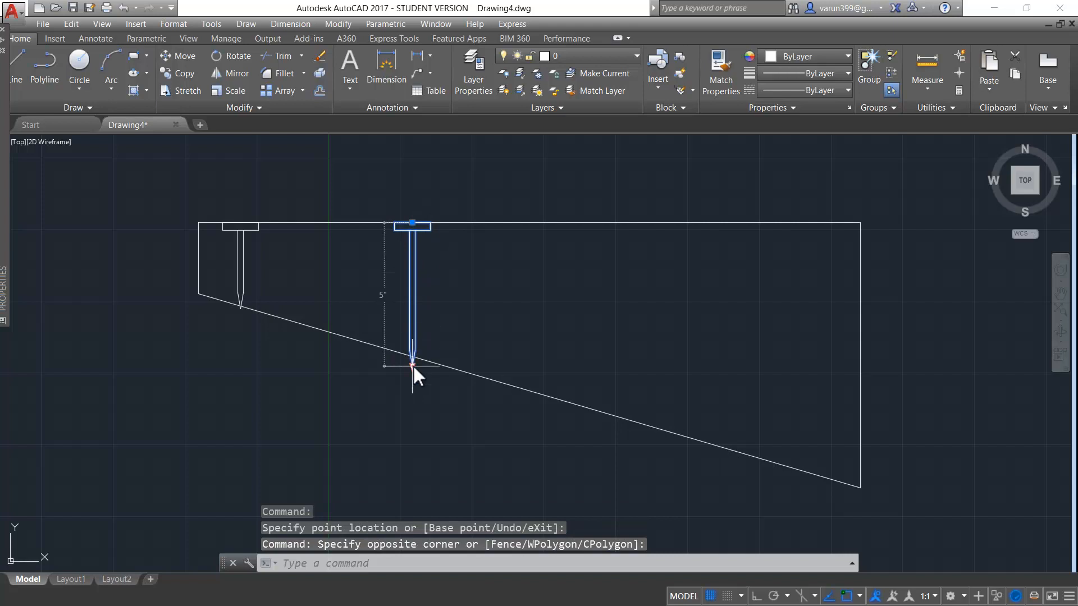
pyautogui.press('Escape')
pyautogui.press('Escape')
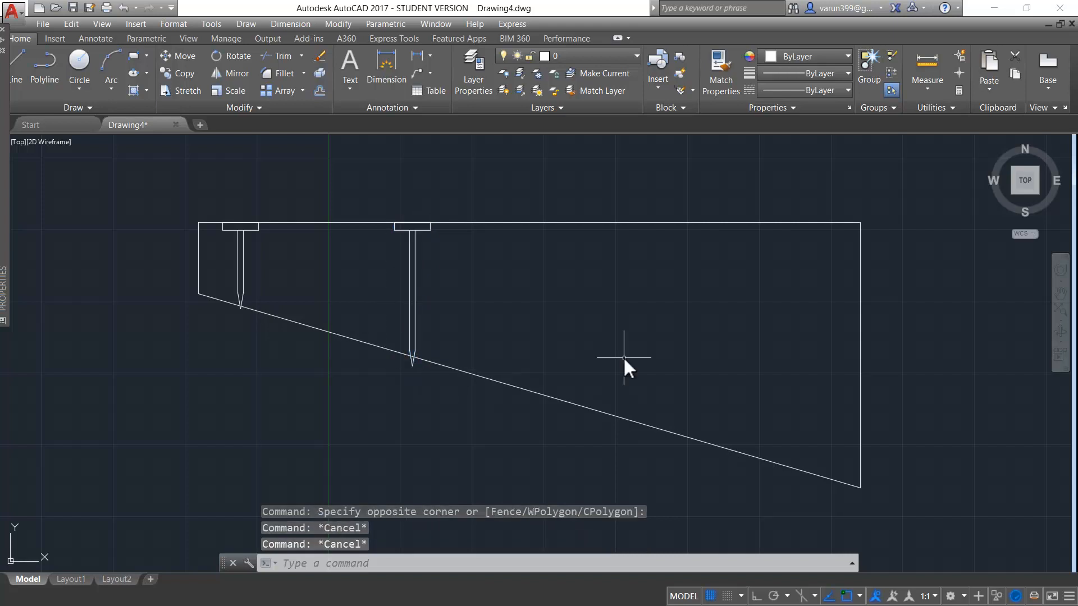
# Insert a third Nail block on the outline's top edge, to the right of the second one.
pyautogui.write('i')
pyautogui.press('Return')
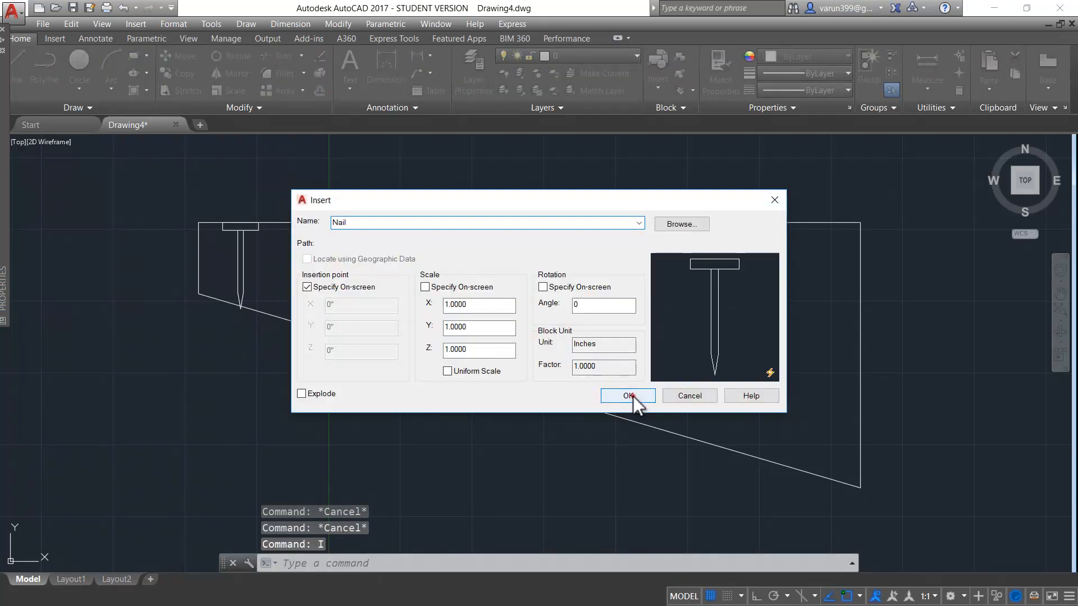
pyautogui.click(632, 396)
pyautogui.click(617, 225)
# Stretch the third nail in the outline down to its longest listed length and deselect it.
pyautogui.click(640, 278)
pyautogui.click(570, 284)
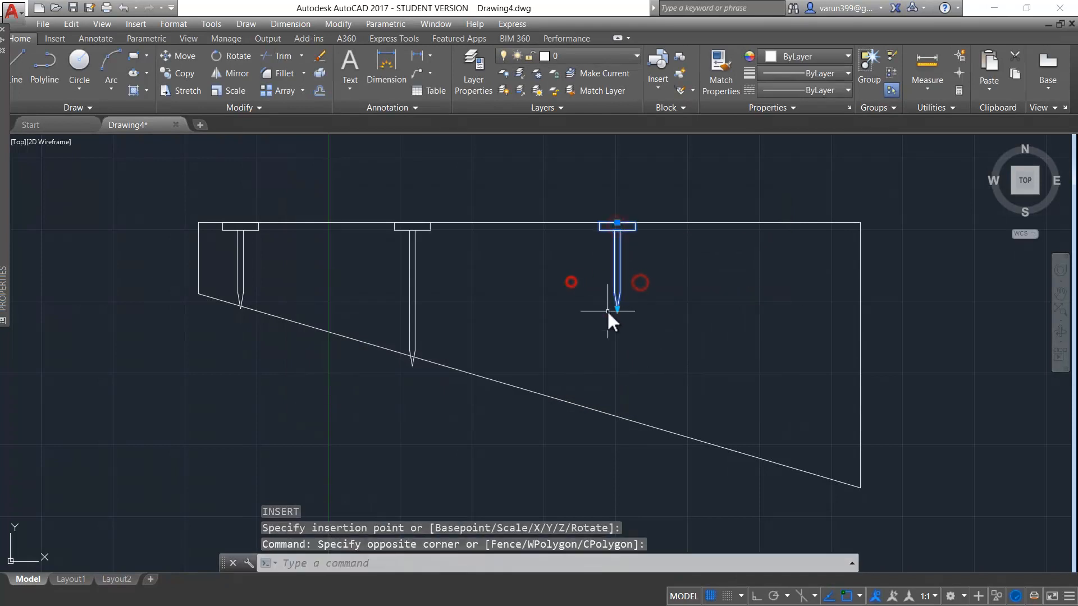
pyautogui.click(617, 309)
pyautogui.click(624, 394)
pyautogui.press('Escape')
pyautogui.press('Escape')
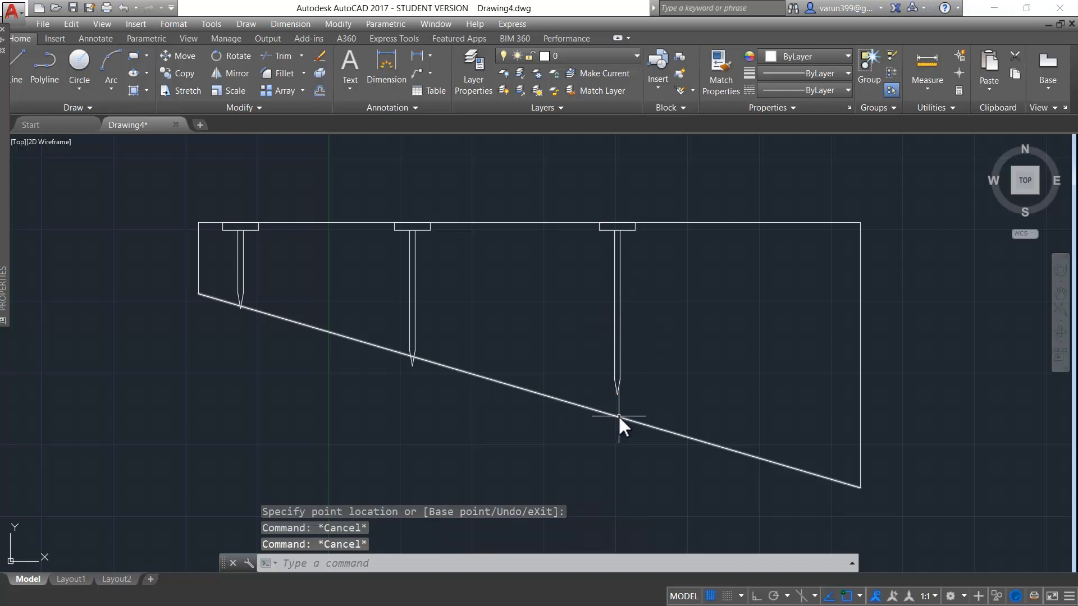
pyautogui.press('Escape')
# Open the Nail block definition for editing from the middle nail in the outline.
pyautogui.scroll(-4, 624, 396)
pyautogui.moveTo(643, 366); pyautogui.dragTo(594, 331, button='middle')
pyautogui.scroll(2, 583, 320)
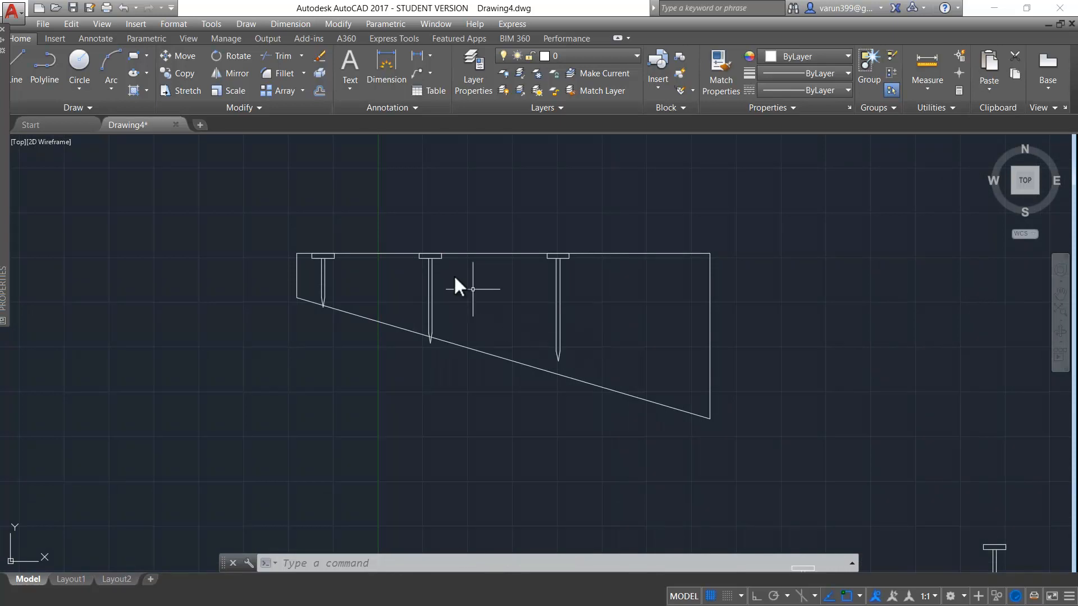
pyautogui.scroll(2, 446, 272)
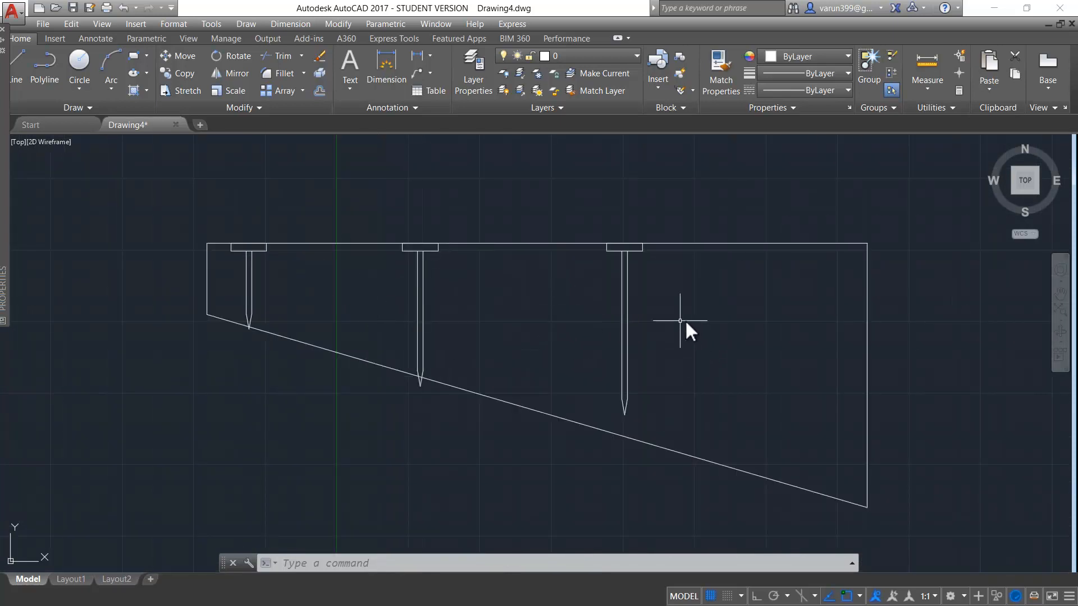
pyautogui.scroll(2, 239, 250)
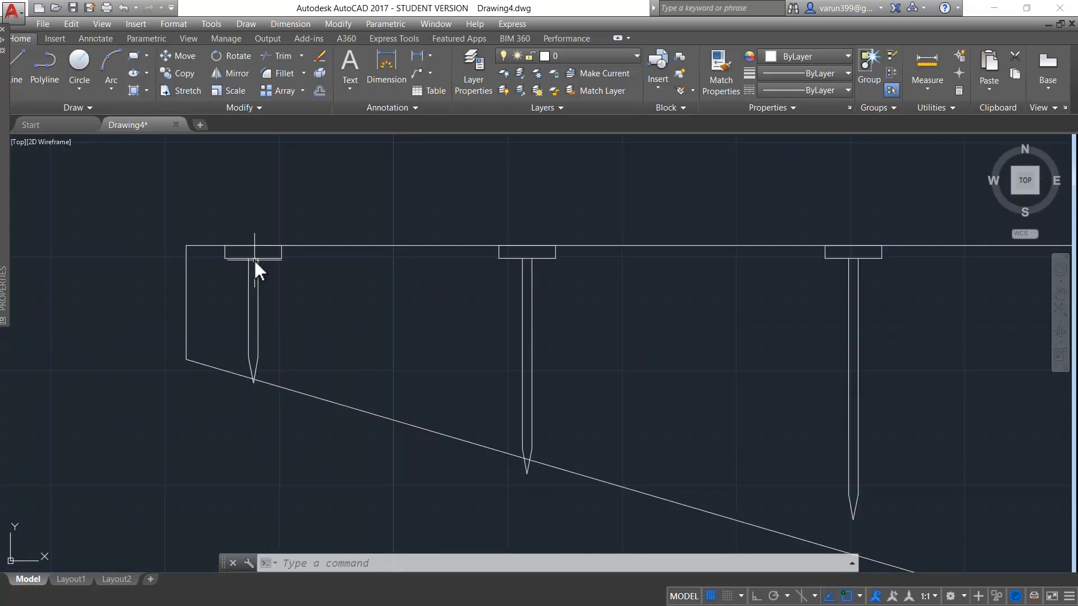
pyautogui.moveTo(255, 260); pyautogui.dragTo(238, 262, button='middle')
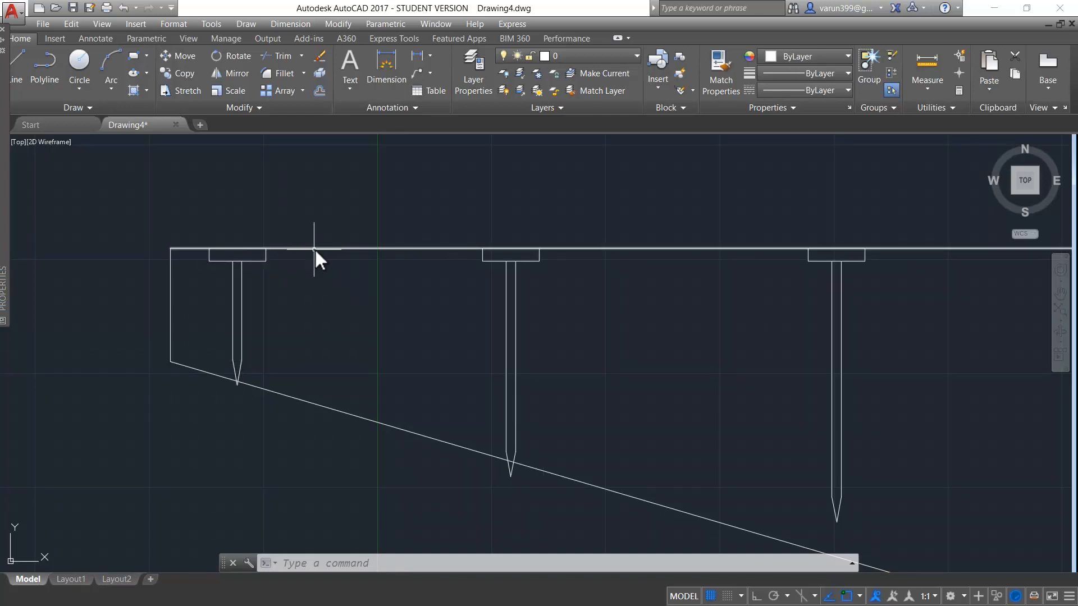
pyautogui.scroll(-2, 314, 286)
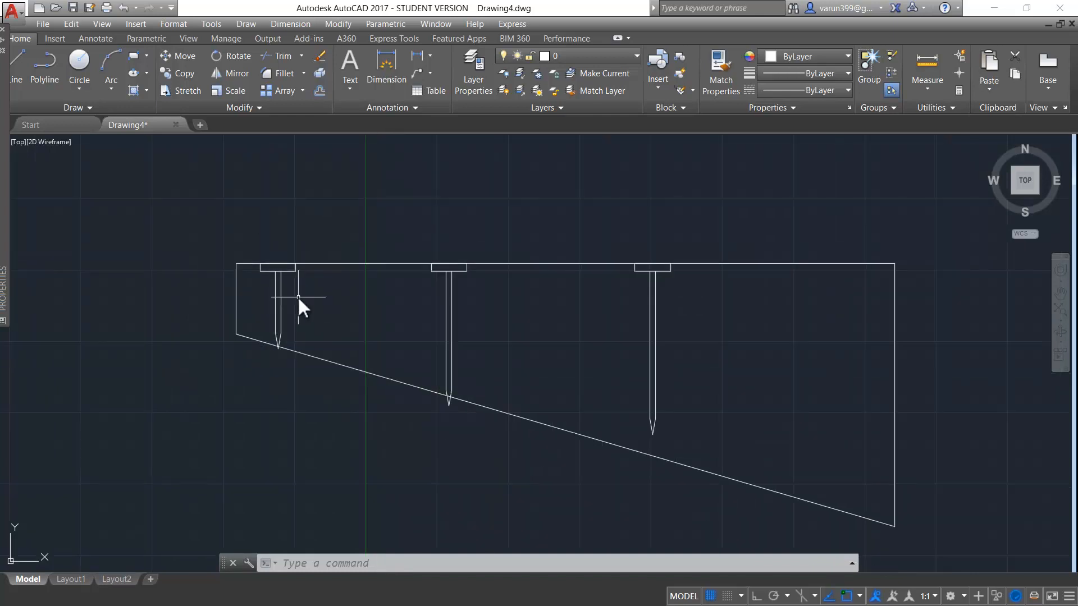
pyautogui.doubleClick(451, 288)
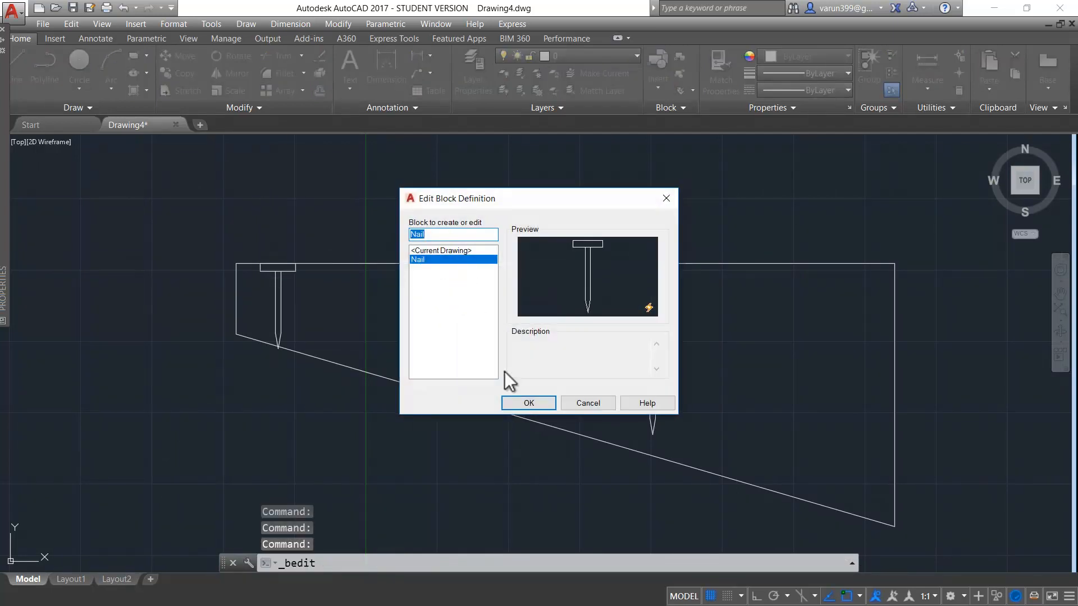
pyautogui.click(529, 403)
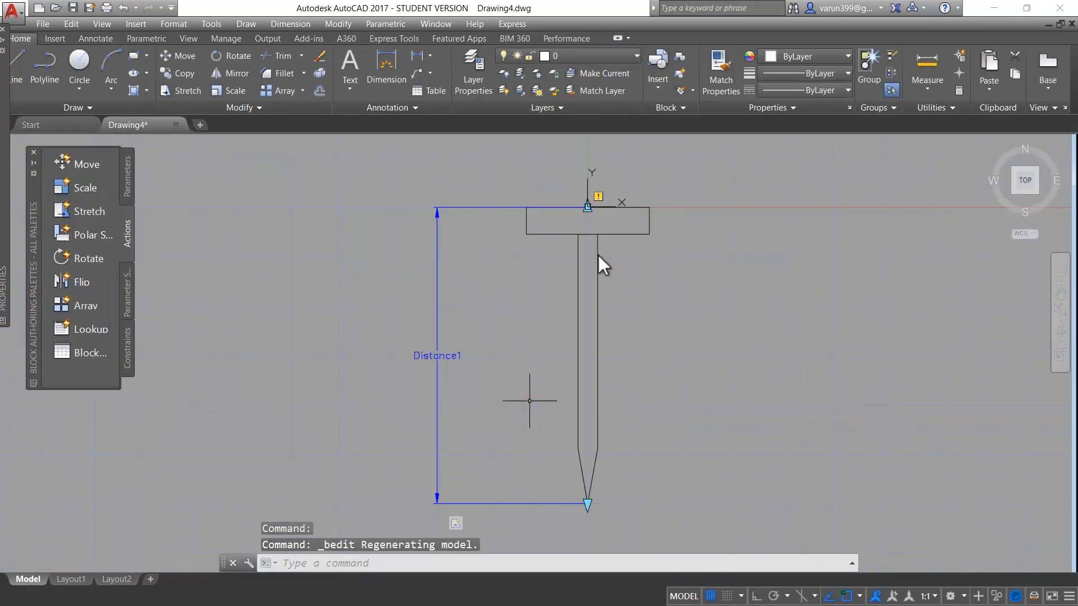
# Add a base point parameter at the middle of the nail head's underside, then close the block and save the changes.
pyautogui.click(588, 207)
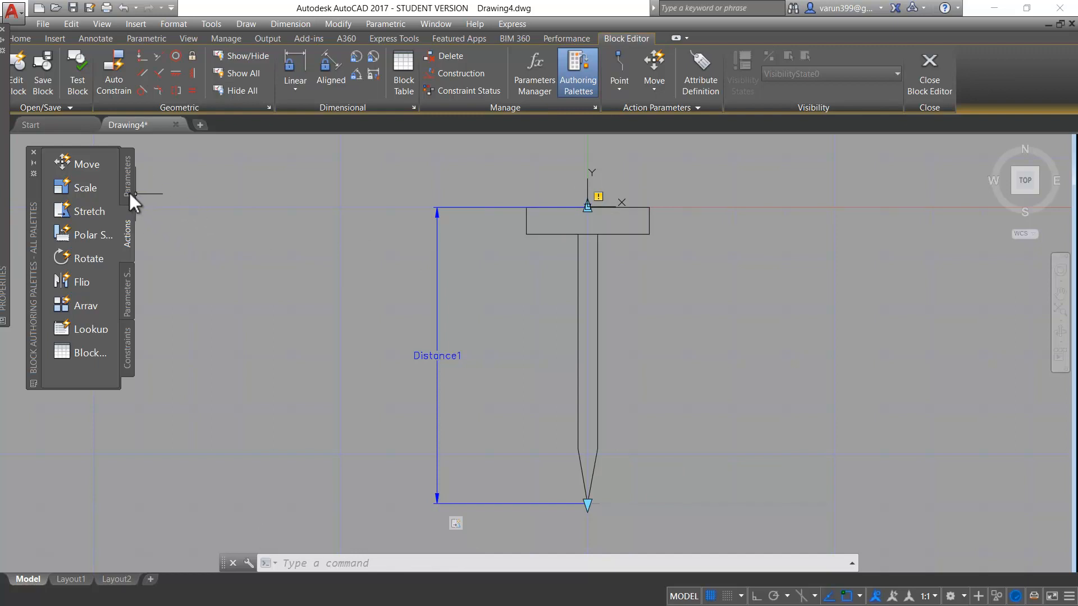
pyautogui.click(129, 193)
pyautogui.click(94, 376)
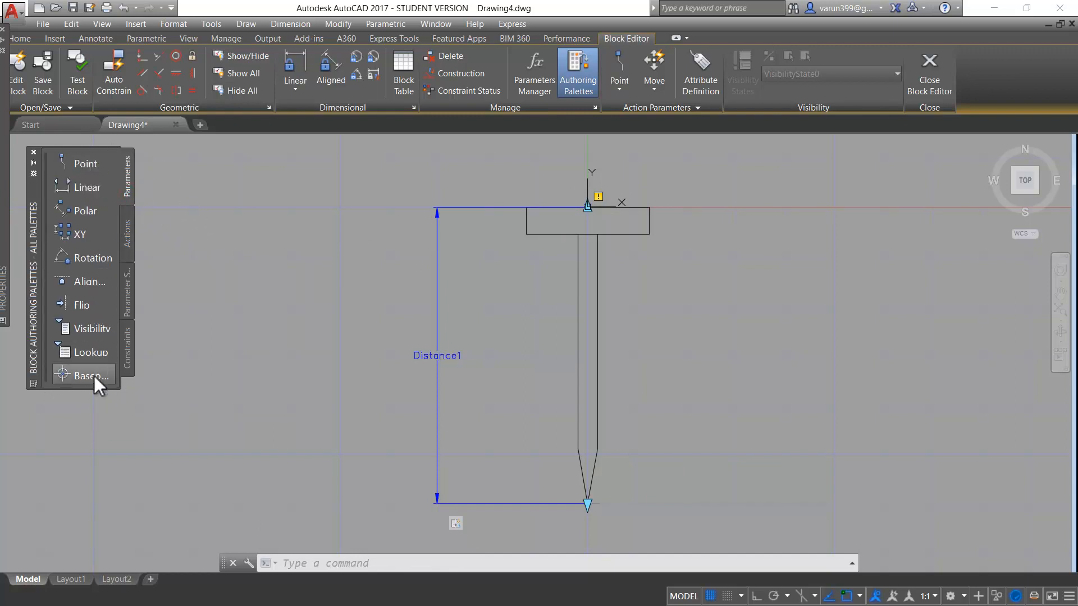
pyautogui.click(93, 376)
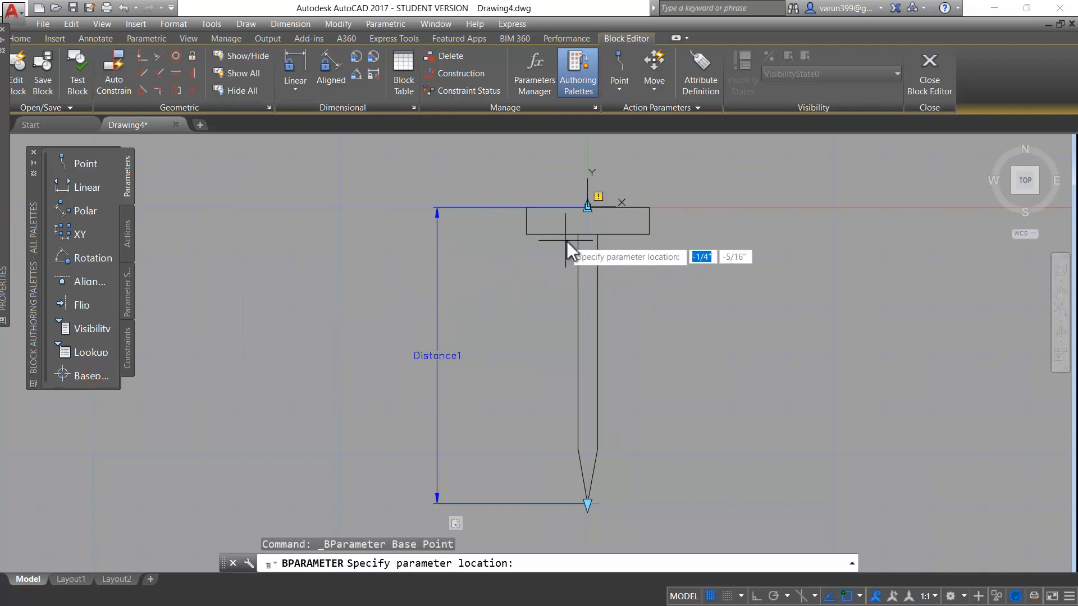
pyautogui.click(587, 235)
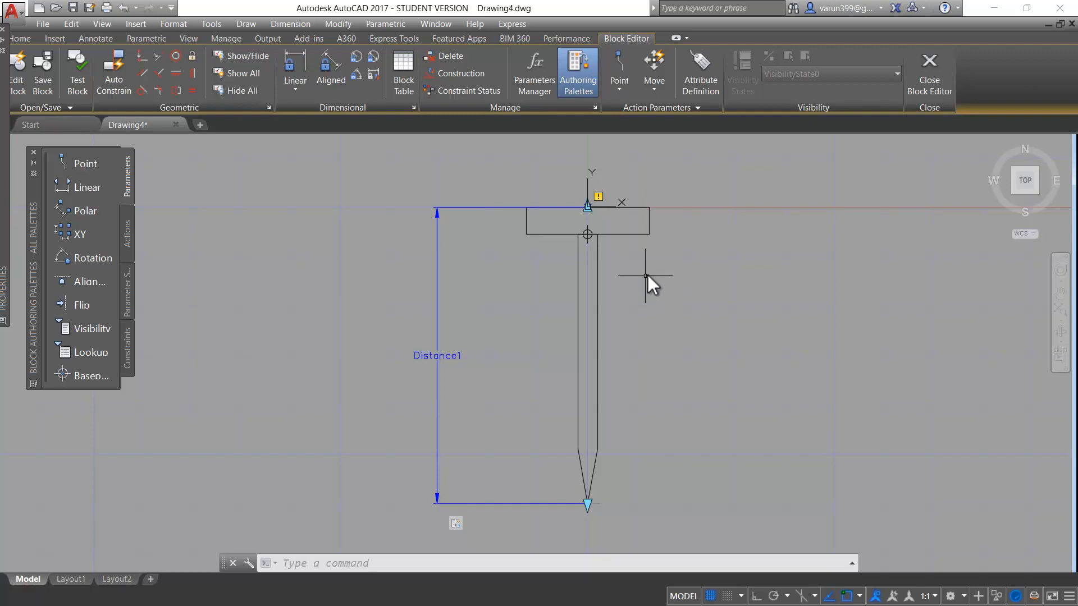
pyautogui.click(927, 92)
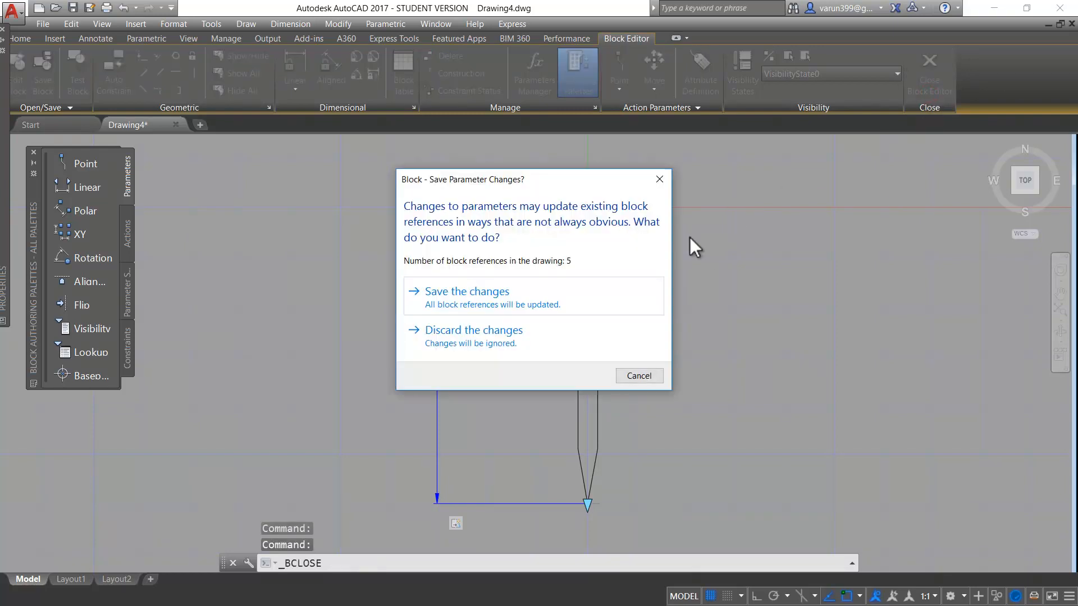
pyautogui.click(500, 298)
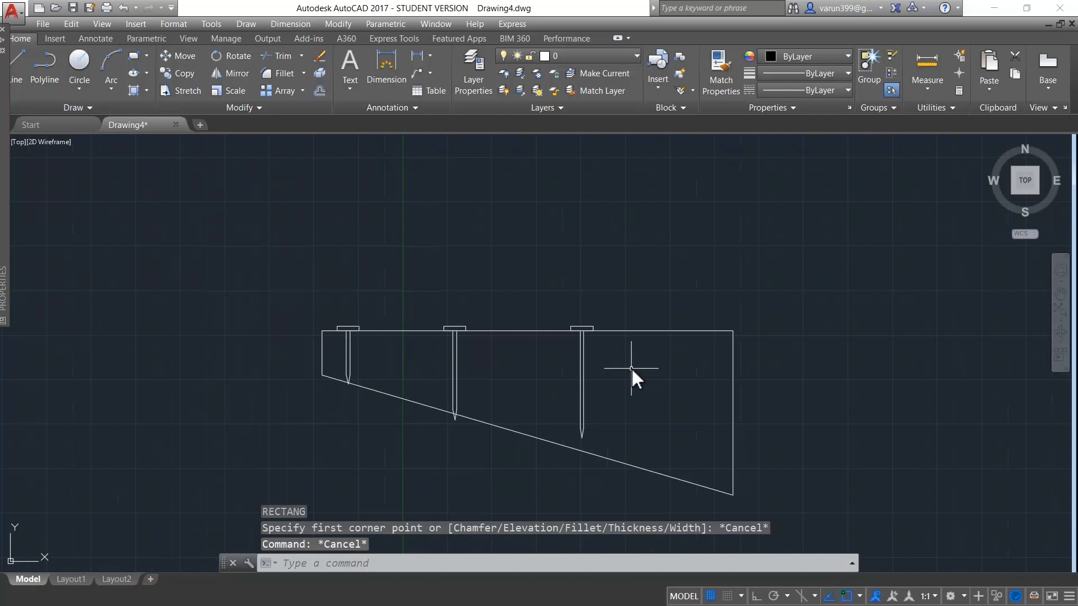
# Draw a rectangle above the tapered outline, matching the outline's full width.
pyautogui.write('rec')
pyautogui.press('Return')
pyautogui.click(732, 289)
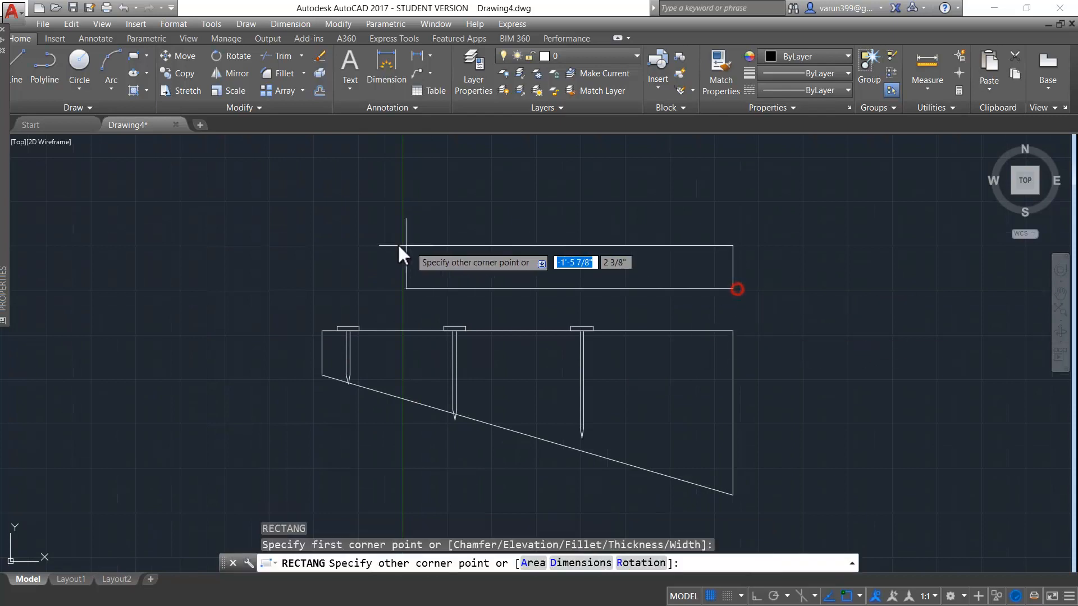
pyautogui.click(319, 151)
pyautogui.press('Escape')
pyautogui.press('Escape')
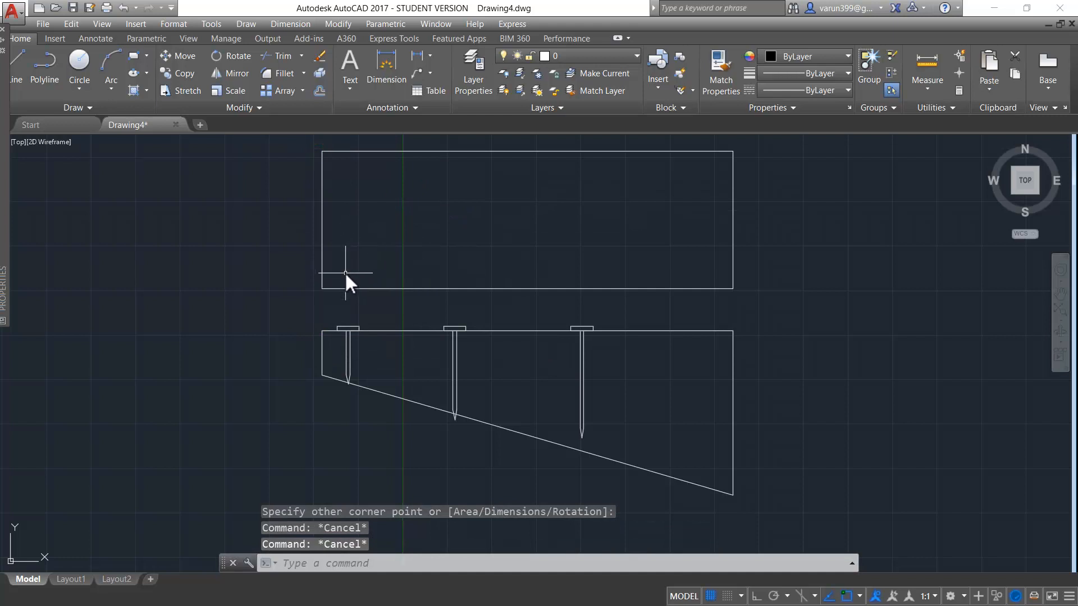
# Reopen the Nail block for editing and draw a circle of 5/8" radius centred on the base point, reaching the head's edge.
pyautogui.doubleClick(583, 396)
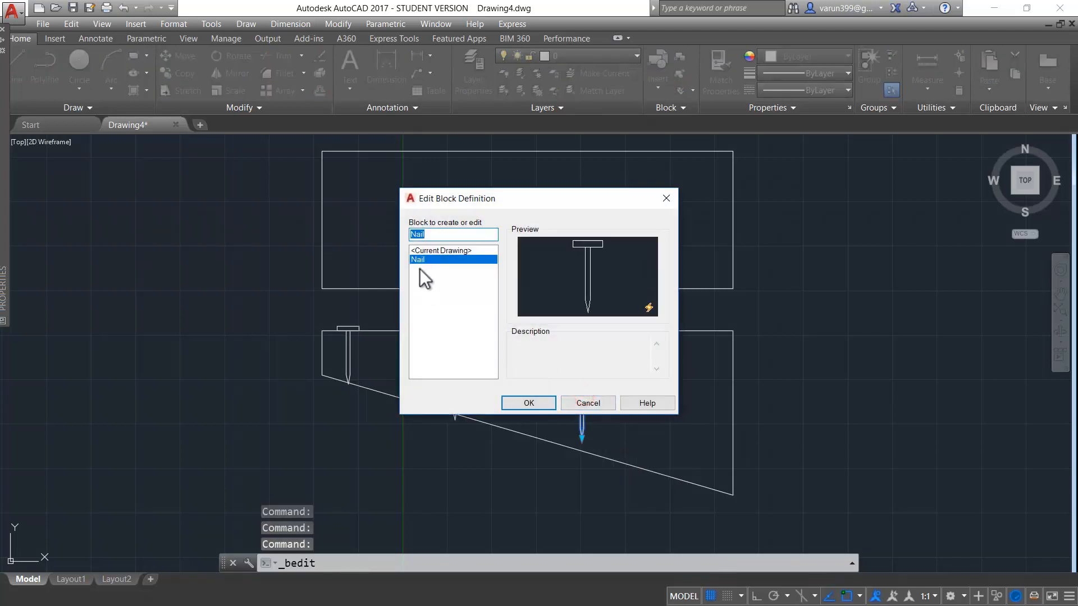
pyautogui.click(527, 408)
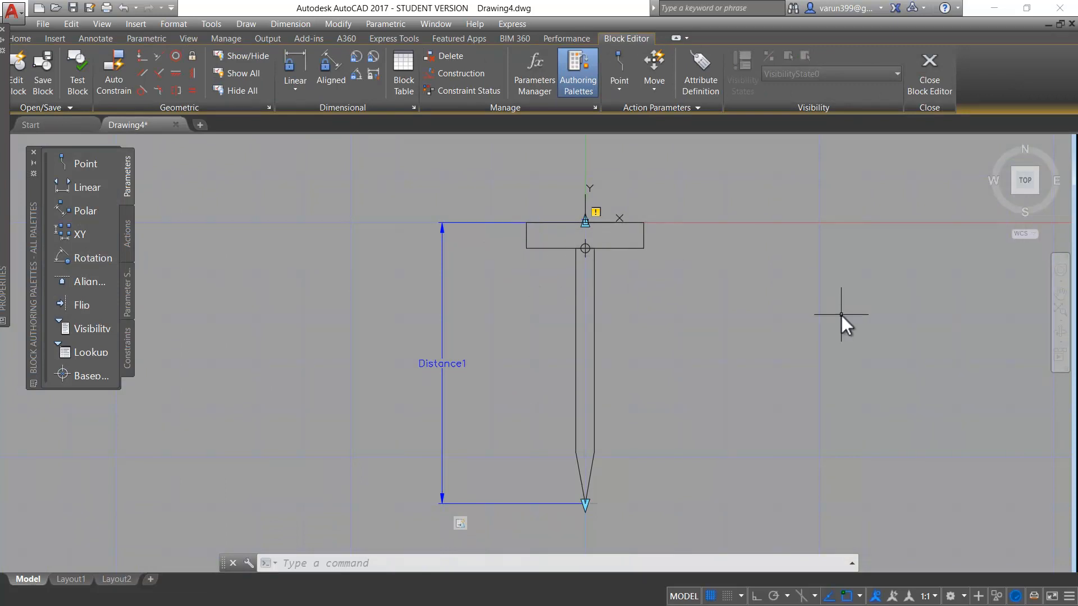
pyautogui.write('c')
pyautogui.press('Return')
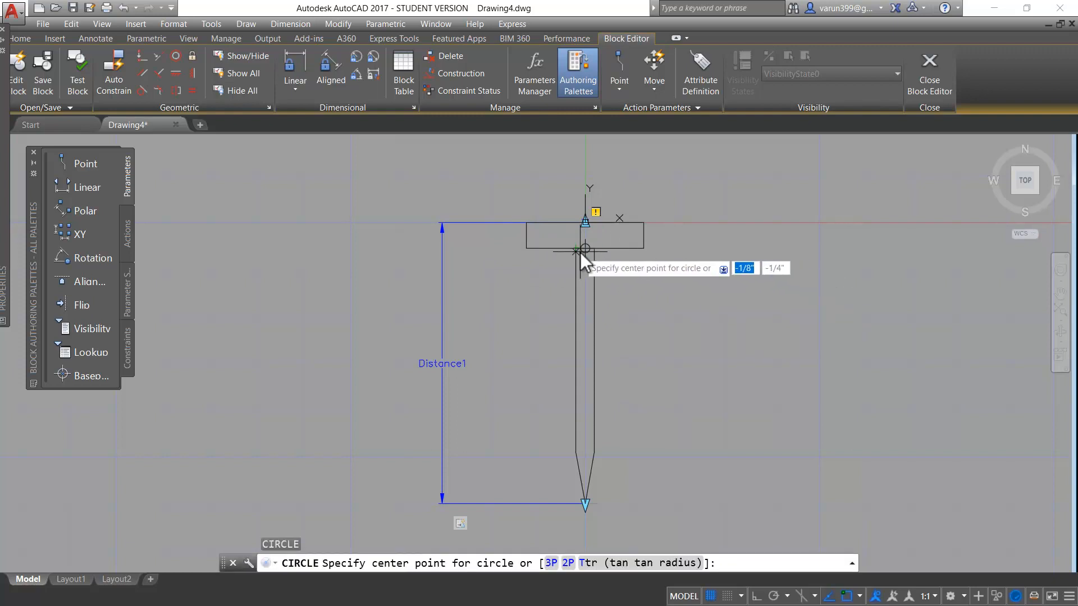
pyautogui.click(582, 250)
pyautogui.click(526, 251)
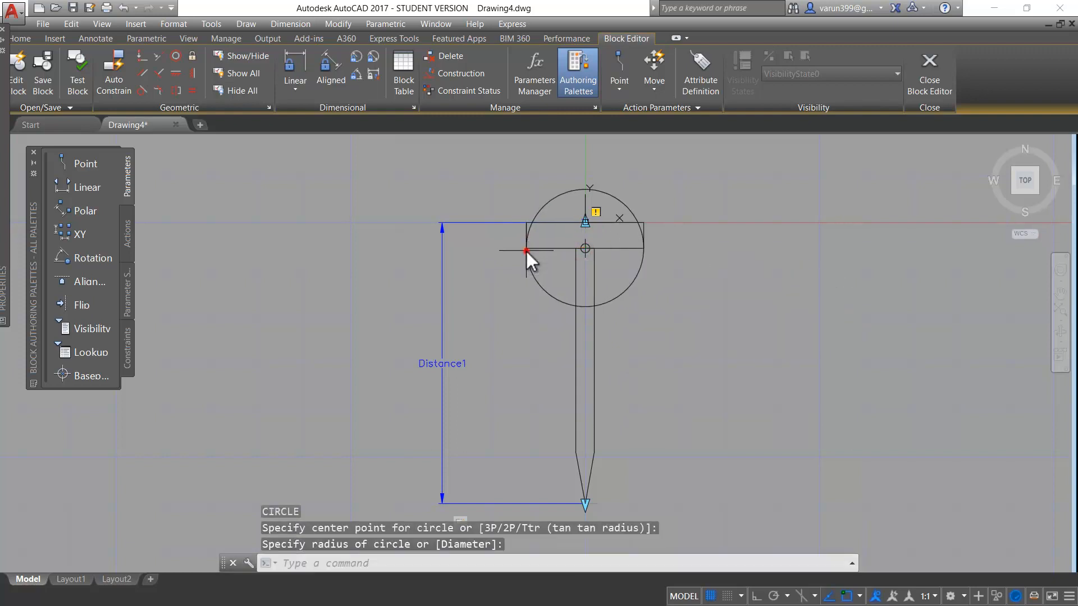
# Draw a second, smaller concentric circle inside the first one, centred on the base point.
pyautogui.press('Return')
pyautogui.click(585, 249)
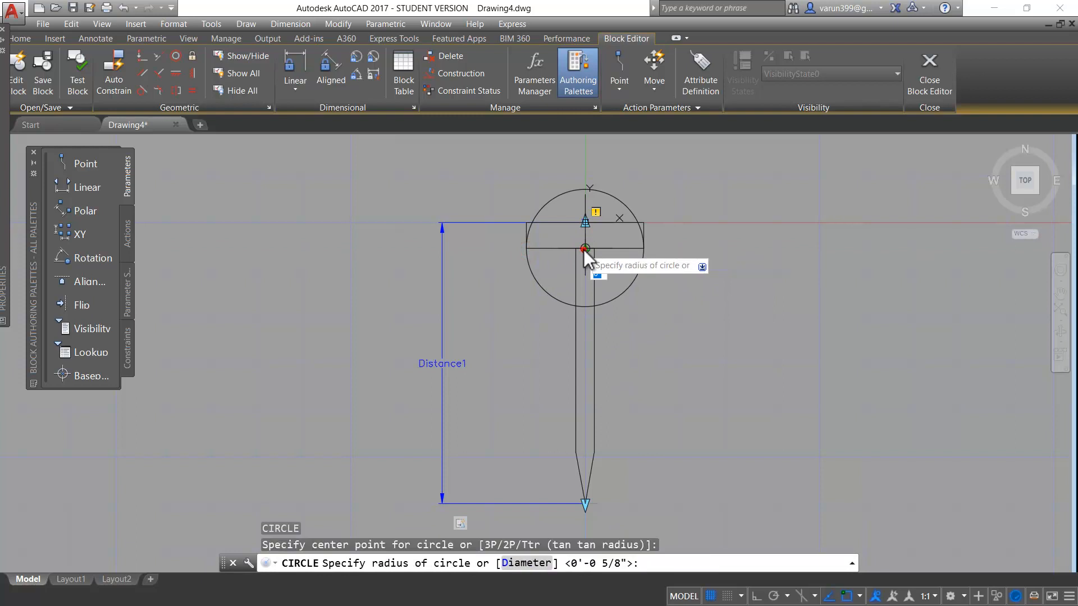
pyautogui.click(542, 249)
pyautogui.press('Escape')
pyautogui.press('Escape')
pyautogui.press('Escape')
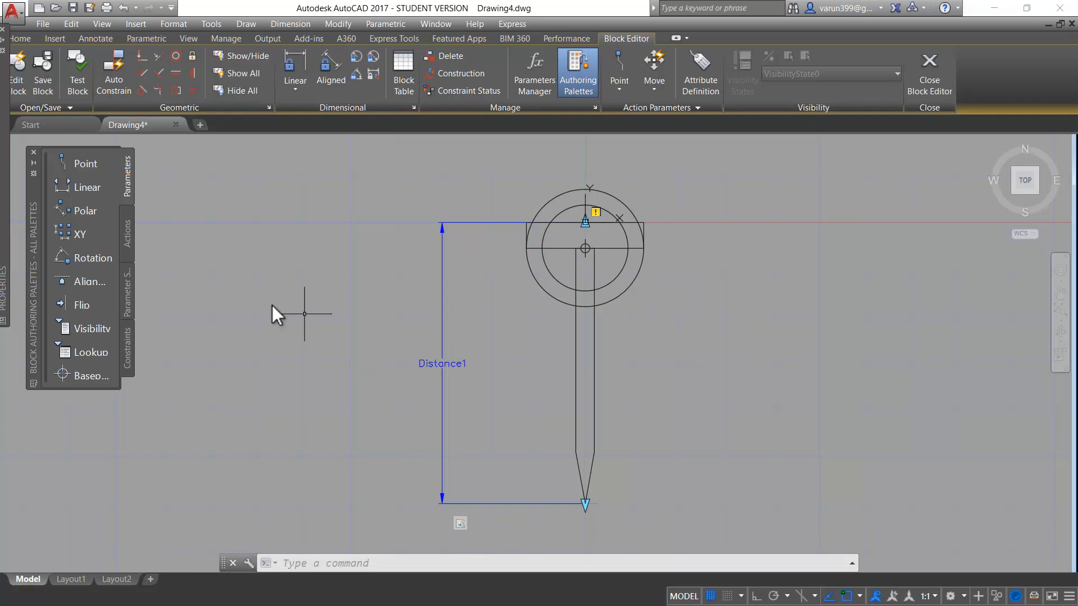
# Add a visibility parameter beside the nail's shaft, just below the circles.
pyautogui.press('ctrl')
pyautogui.press('ctrl')
pyautogui.press('ctrl')
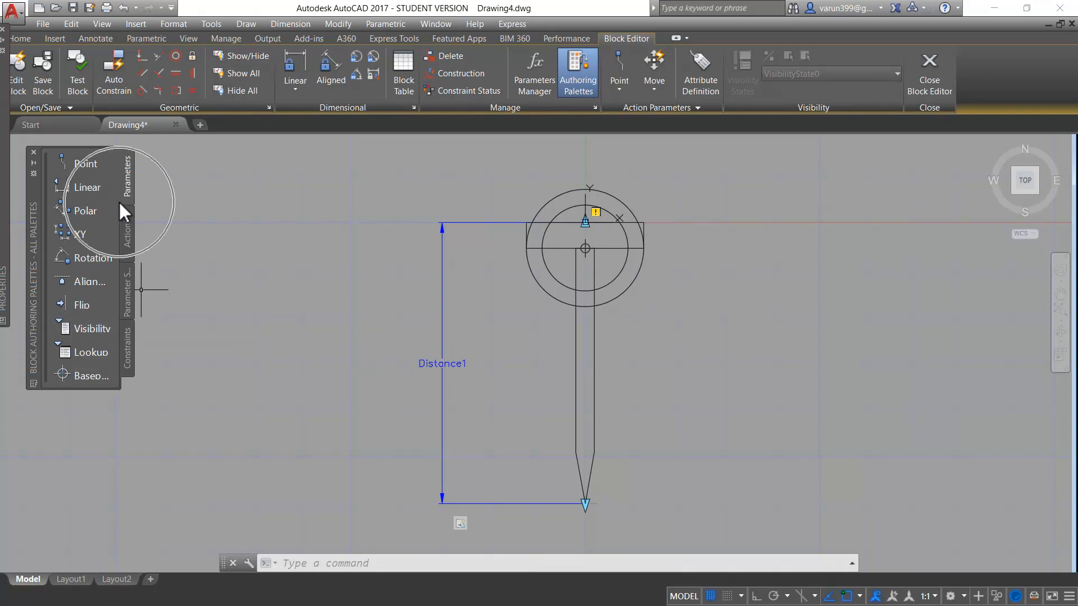
pyautogui.click(93, 325)
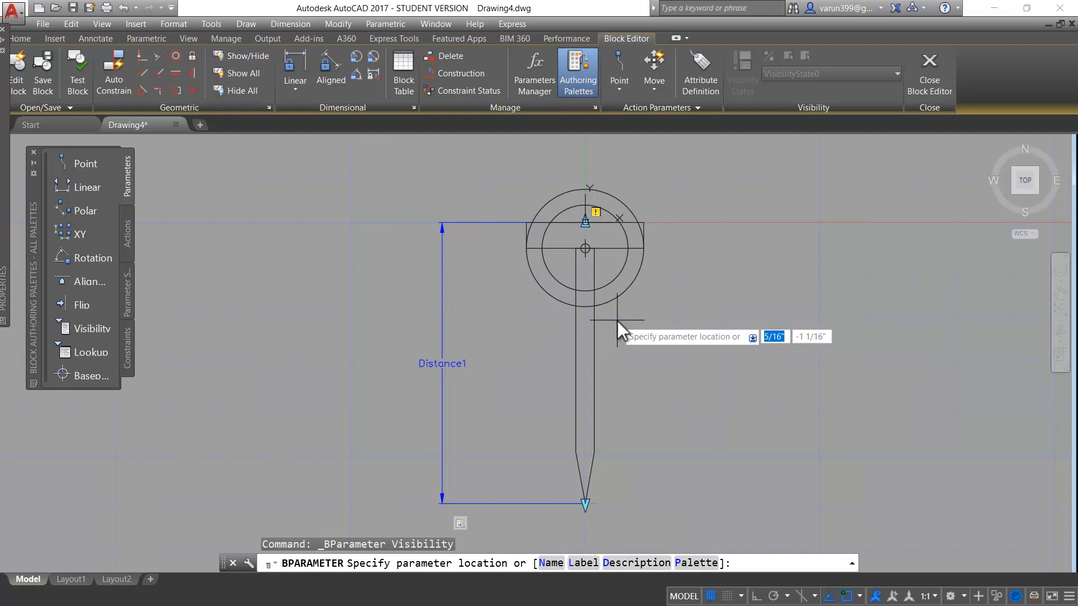
pyautogui.click(617, 321)
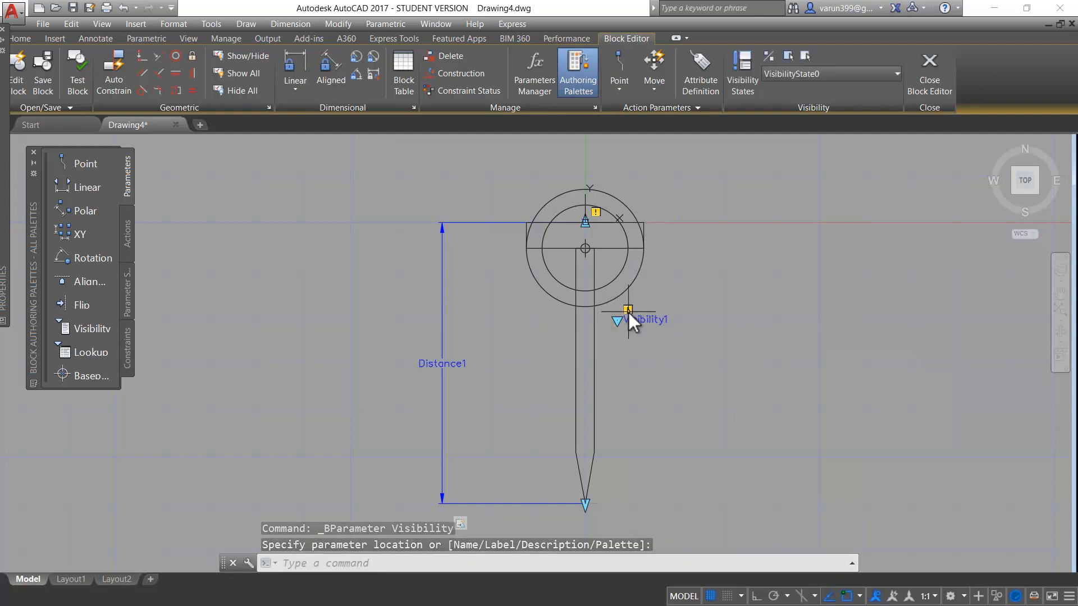
pyautogui.moveTo(628, 309)
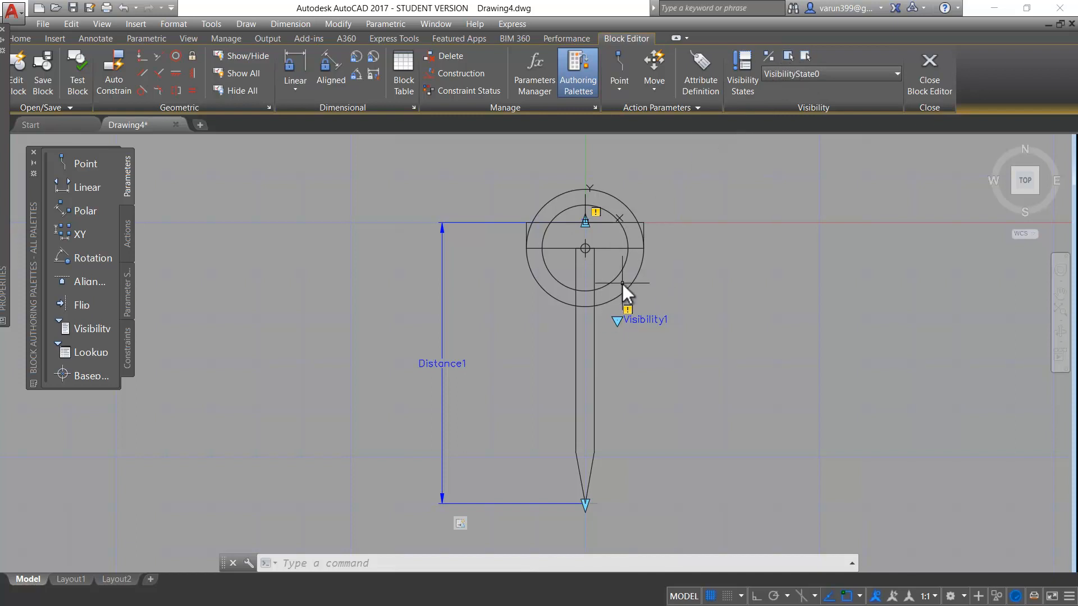
# Rename the block's existing visibility state as Top View.
pyautogui.click(746, 92)
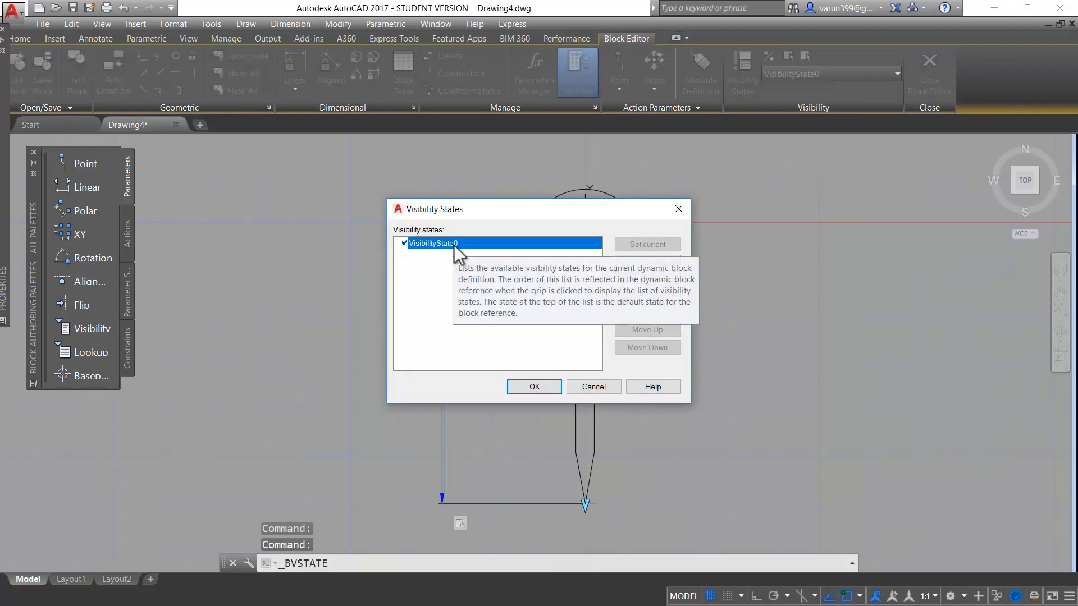
pyautogui.click(627, 280)
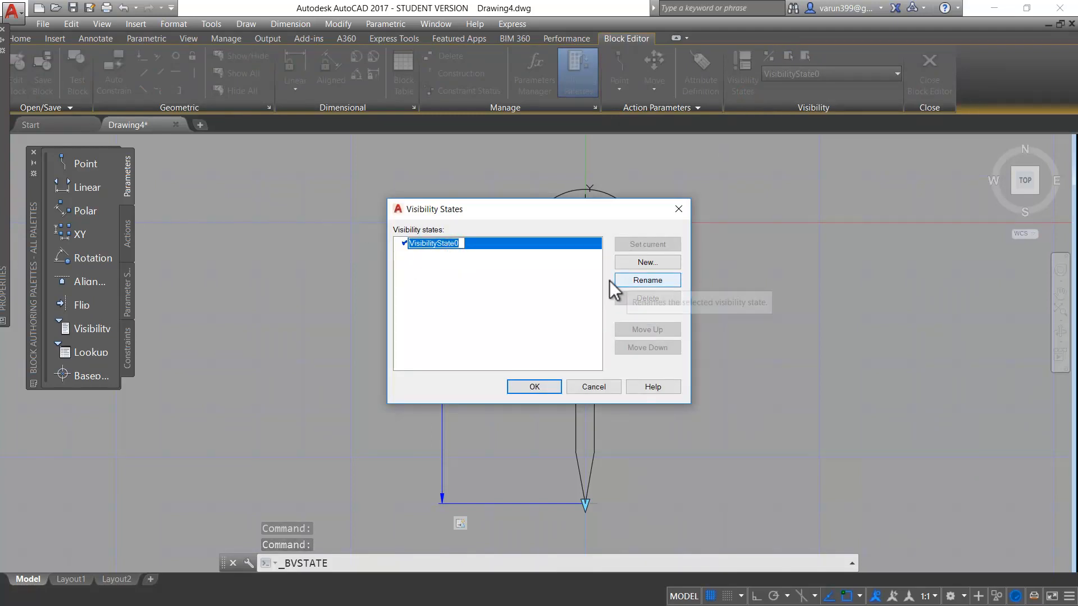
pyautogui.press('BackSpace')
pyautogui.write('Top View')
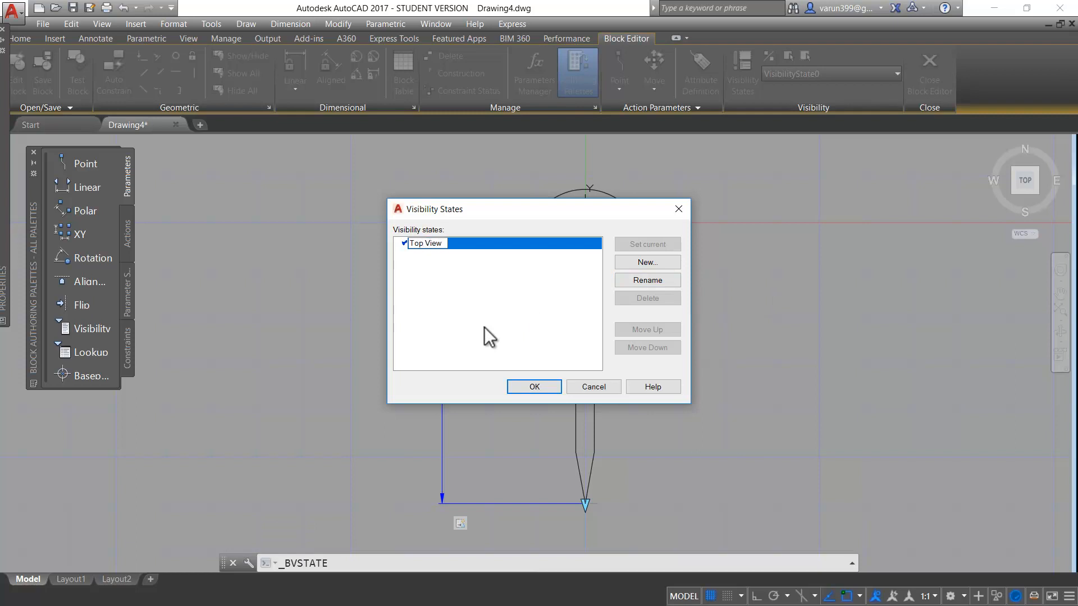
pyautogui.click(490, 326)
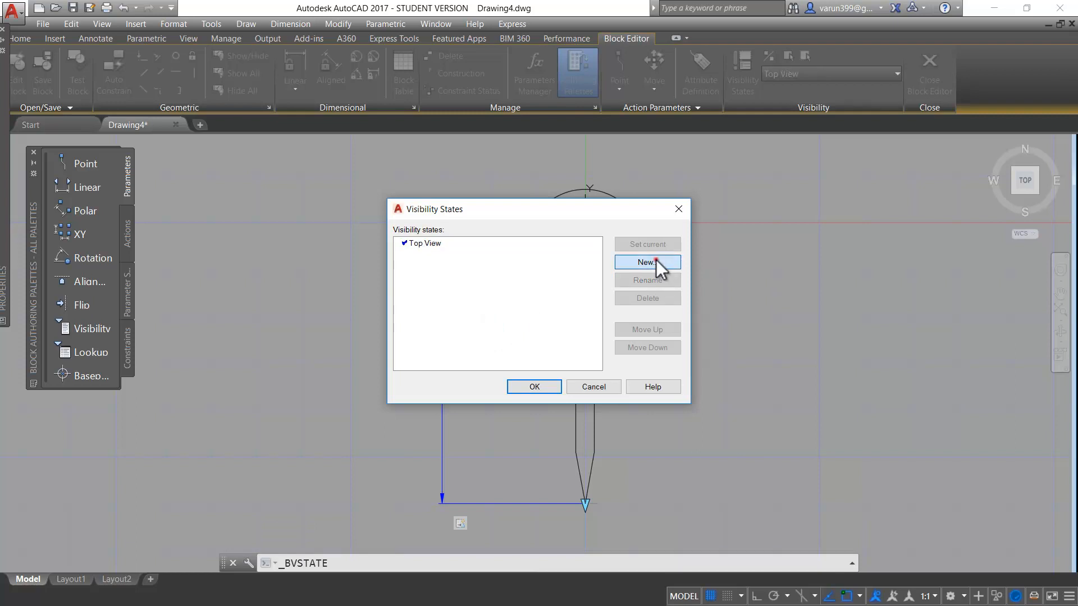
# Create a visibility state named Front view that leaves existing objects' visibility unchanged, and accept the visibility states.
pyautogui.click(654, 261)
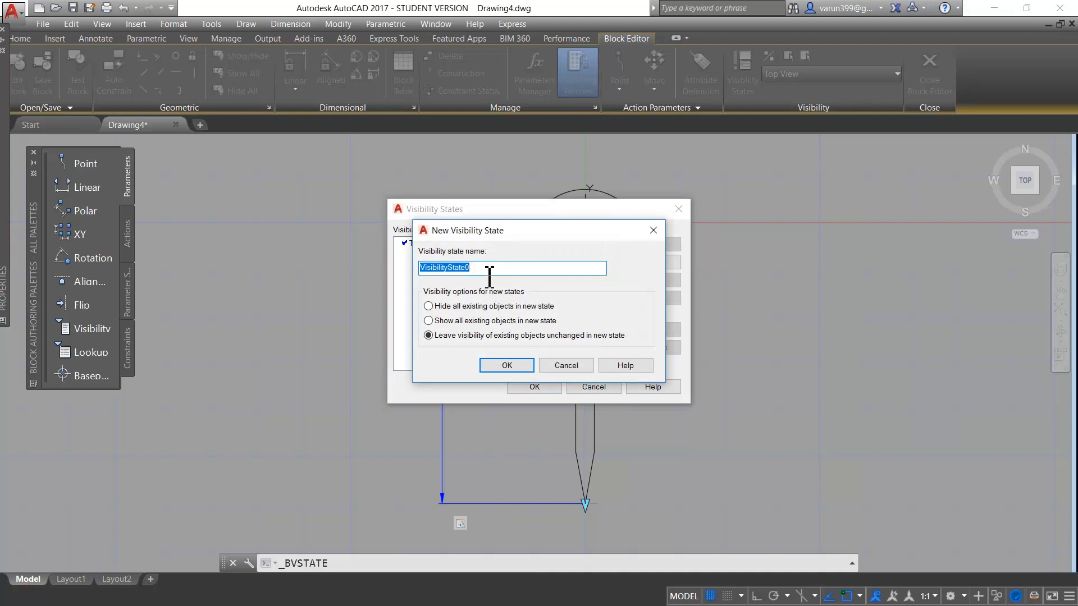
pyautogui.write('Front view')
pyautogui.click(498, 363)
pyautogui.click(534, 387)
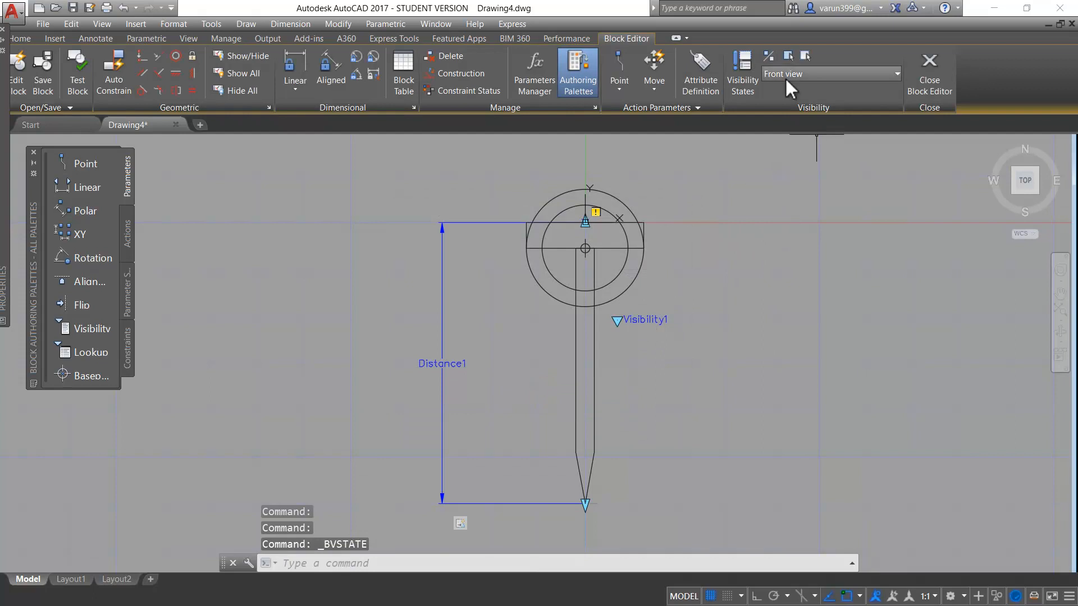
# Make Top View the current visibility state and hide the nail's head, shaft and pointed tip in it.
pyautogui.click(785, 77)
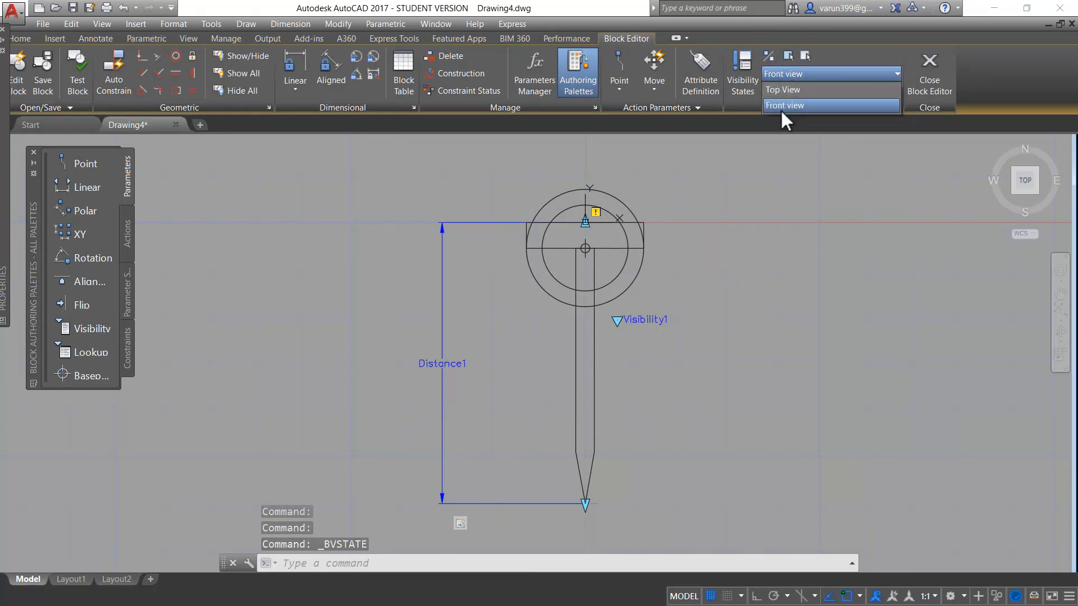
pyautogui.click(781, 91)
pyautogui.click(782, 79)
pyautogui.click(779, 90)
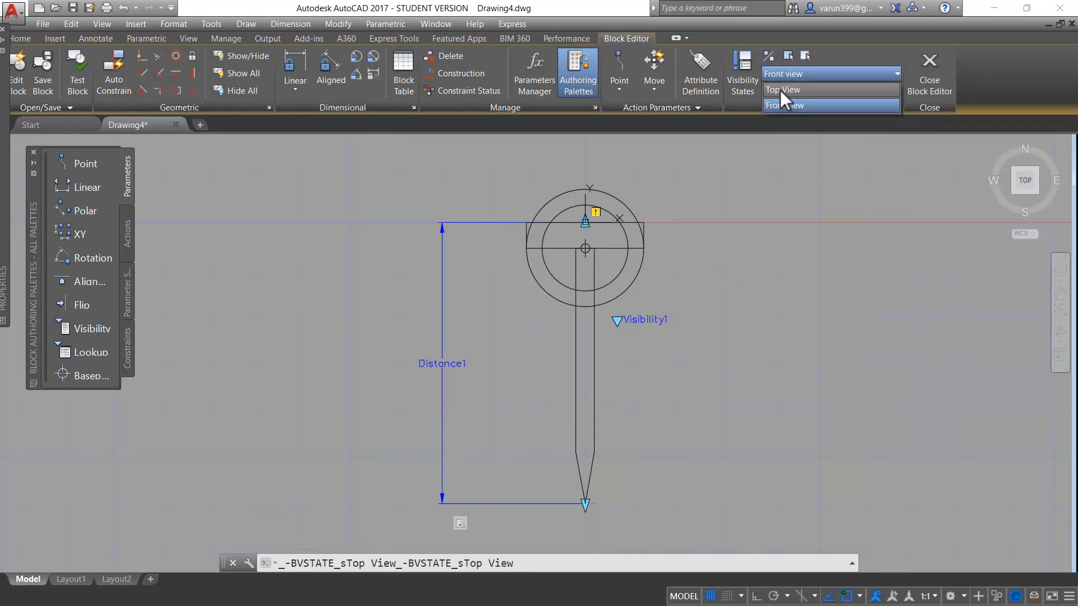
pyautogui.click(780, 89)
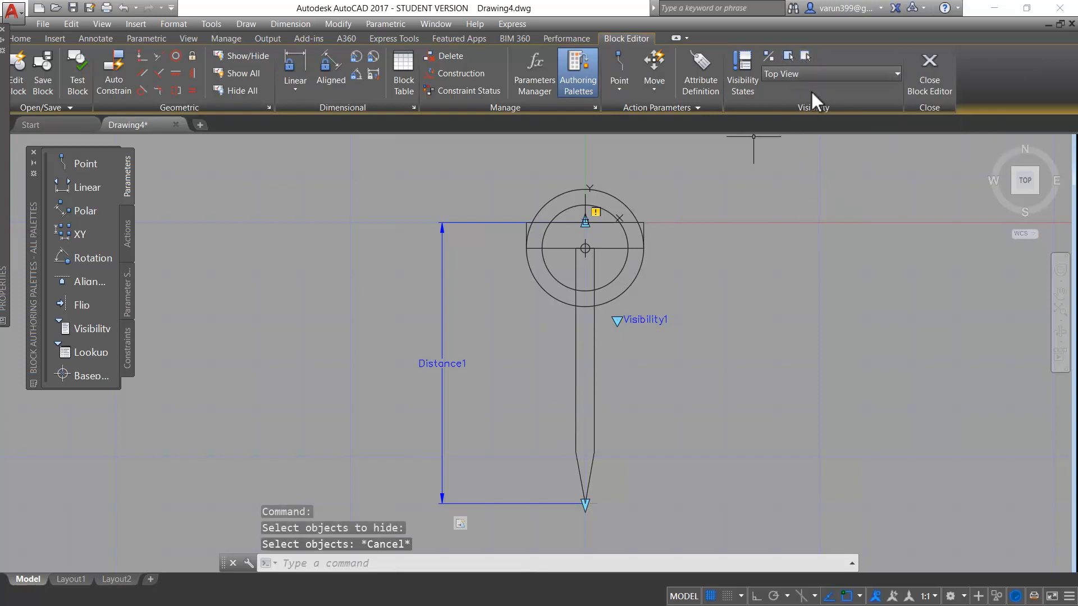
pyautogui.click(804, 55)
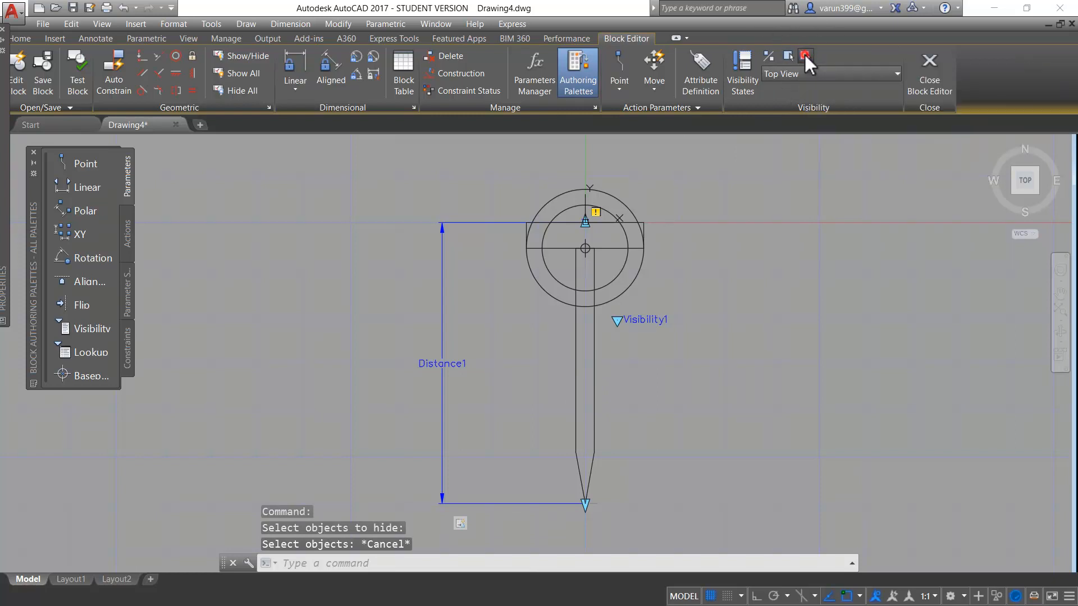
pyautogui.click(607, 248)
pyautogui.click(600, 263)
pyautogui.click(570, 272)
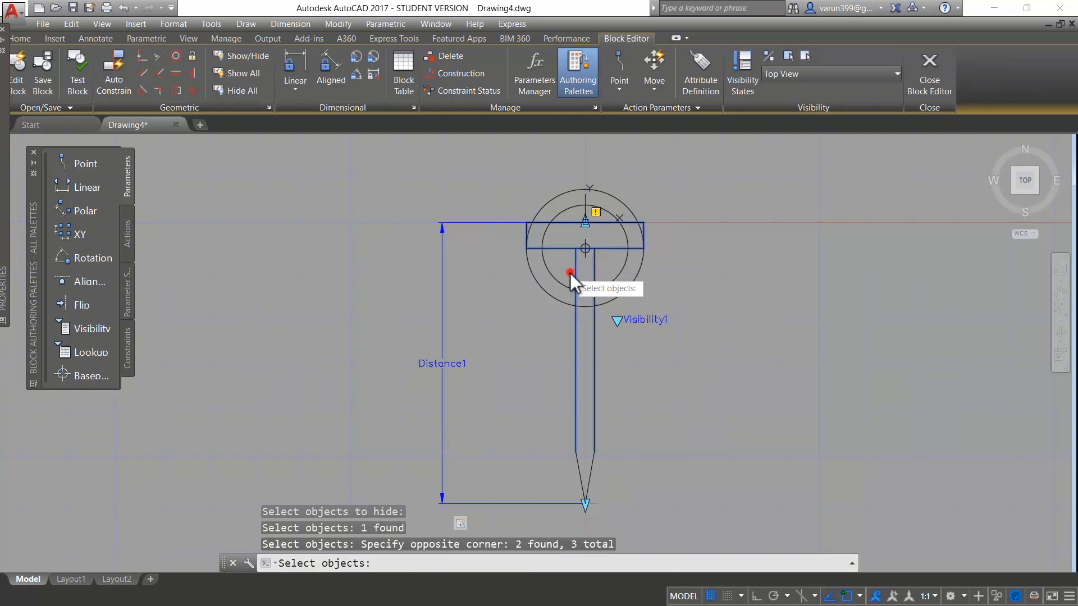
pyautogui.click(594, 450)
pyautogui.click(561, 471)
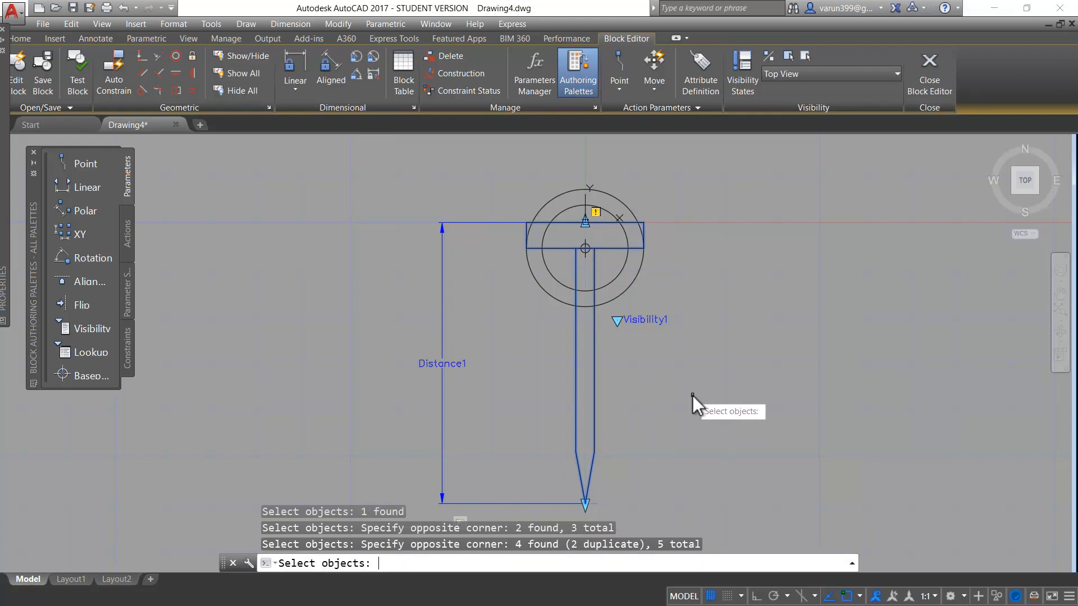
pyautogui.press('Return')
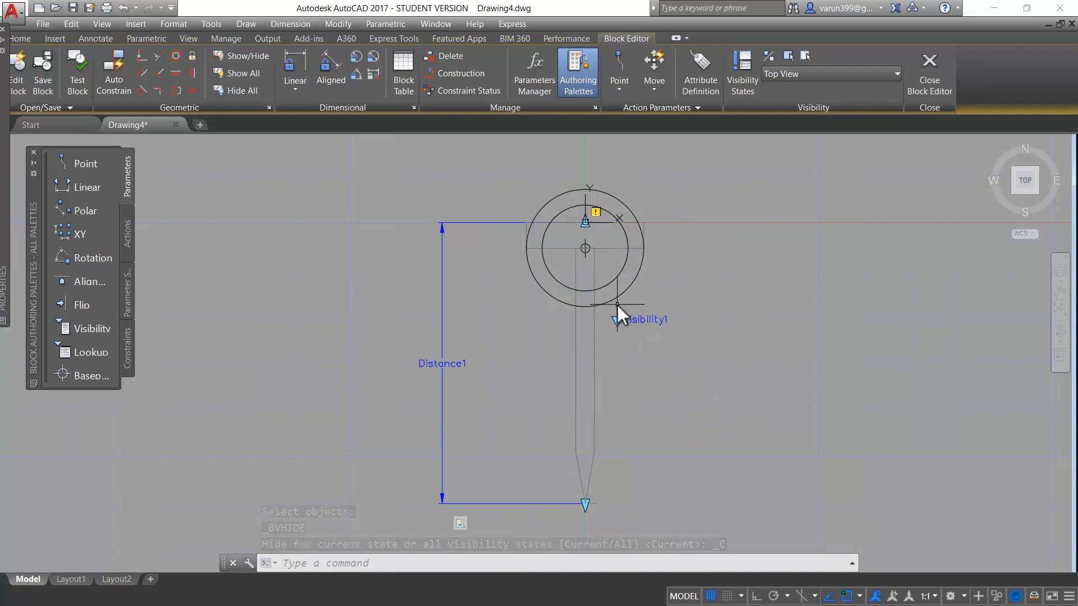
# Make Front view the current visibility state, hide both concentric circles in it, and close the block editor, keeping the changes.
pyautogui.click(797, 73)
pyautogui.click(793, 105)
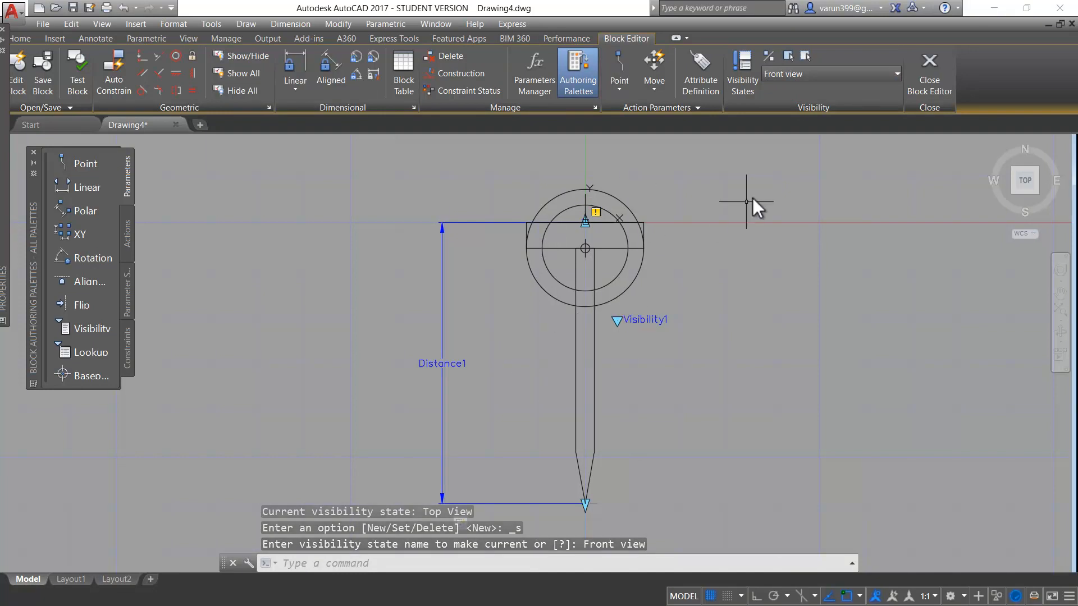
pyautogui.click(805, 56)
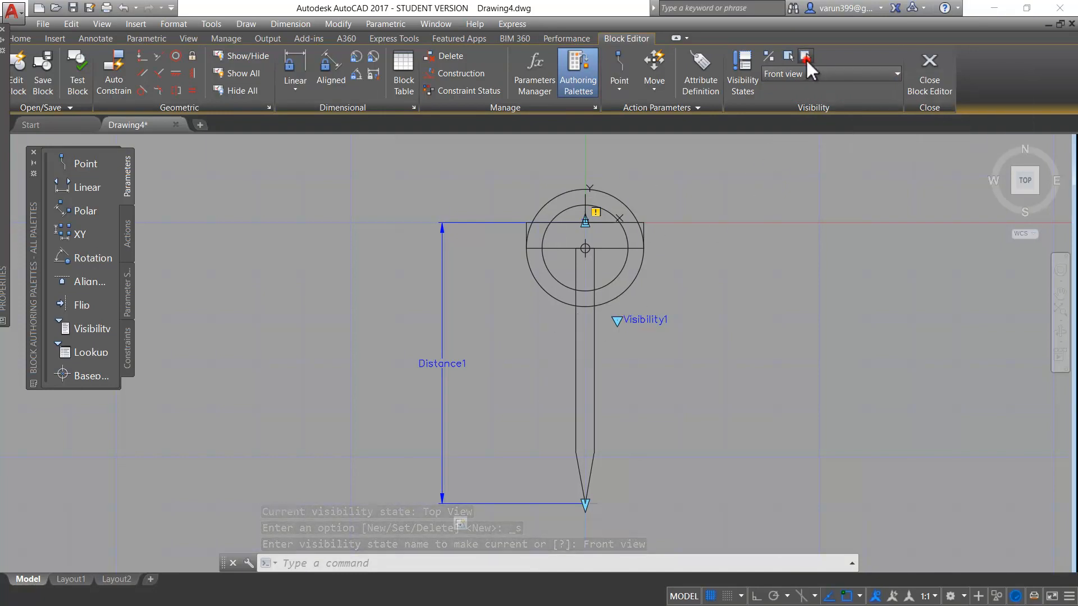
pyautogui.click(614, 196)
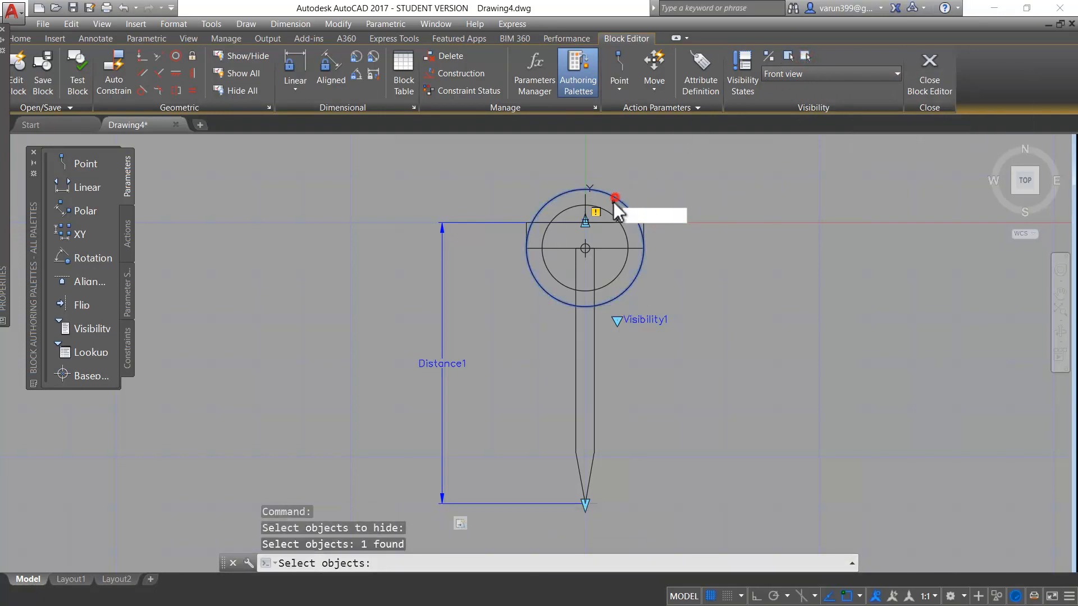
pyautogui.click(610, 214)
pyautogui.press('Return')
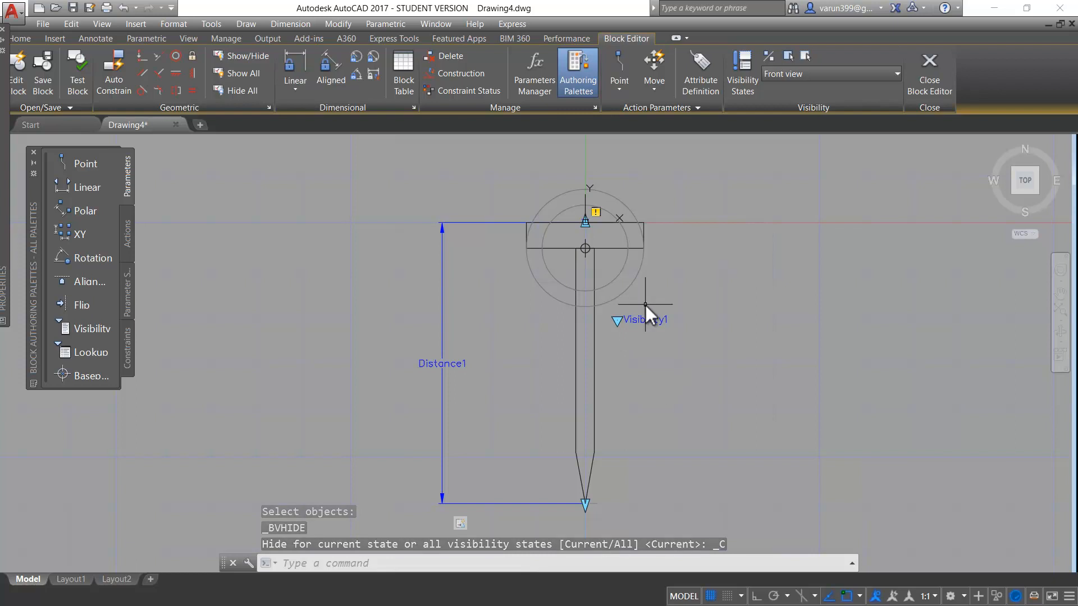
pyautogui.click(933, 86)
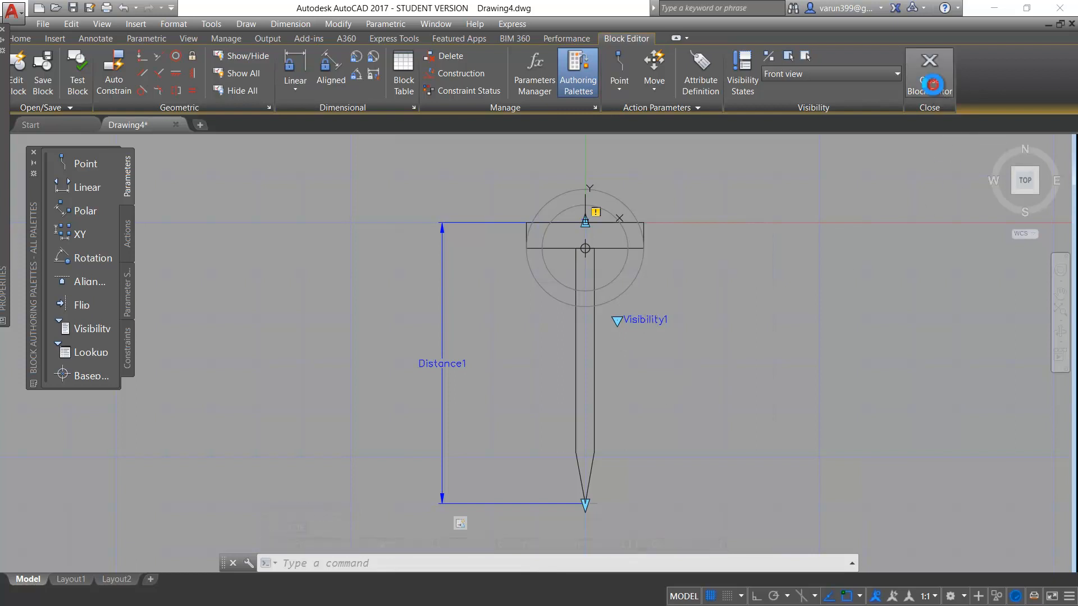
pyautogui.click(535, 300)
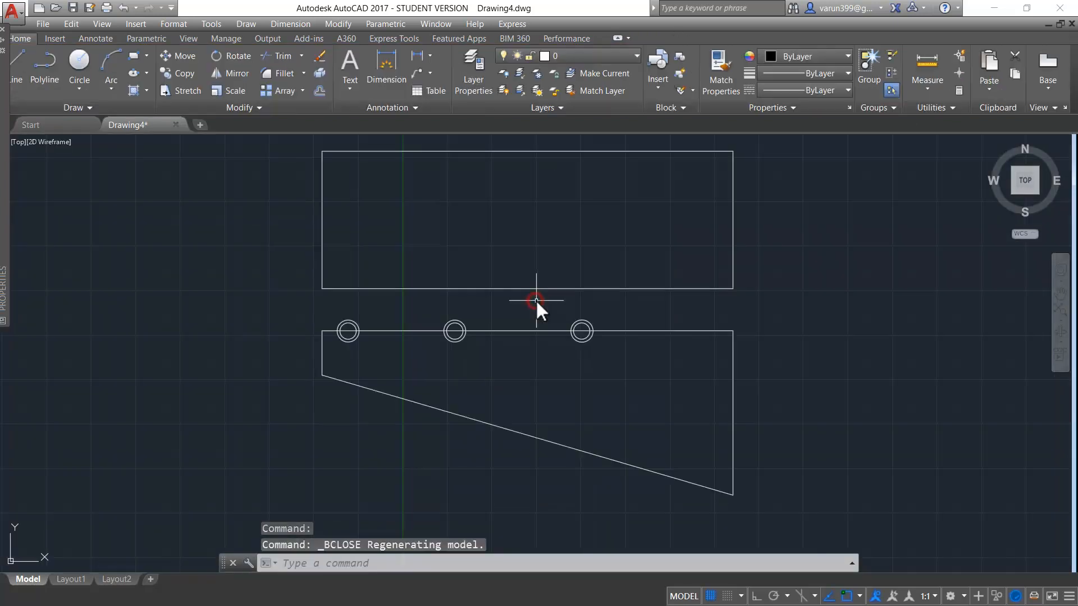
# Switch the three nails along the tapered outline's upper edge to the Front view state and clear the selection.
pyautogui.click(354, 338)
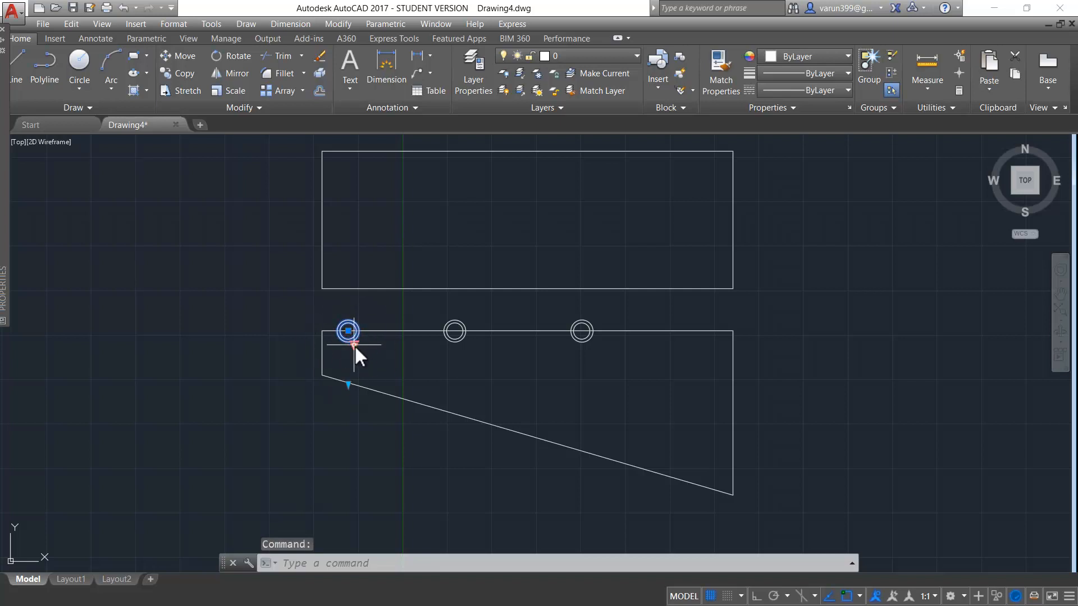
pyautogui.click(354, 344)
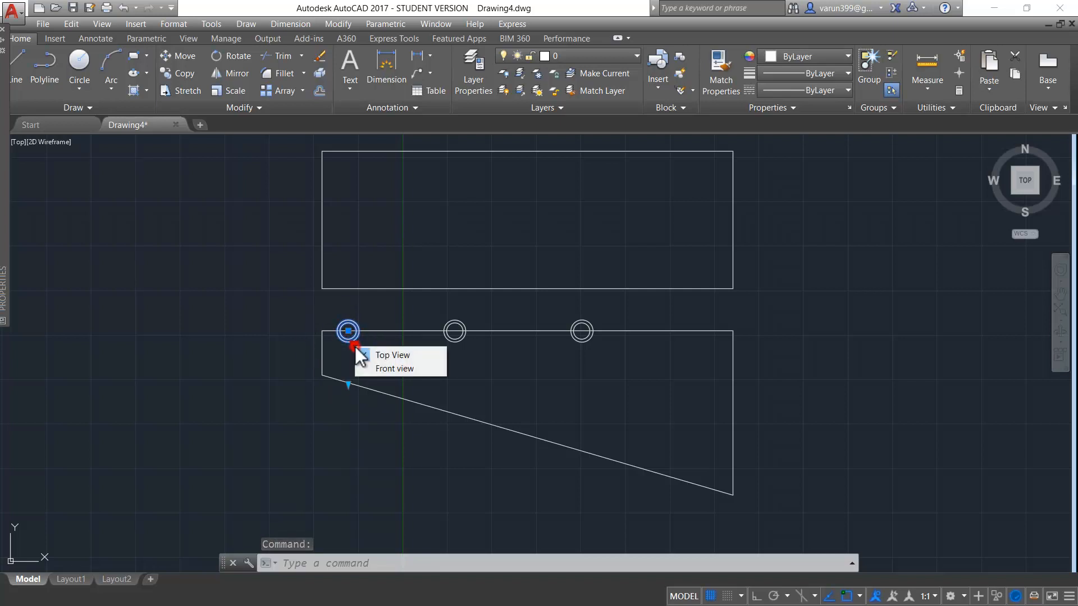
pyautogui.click(379, 366)
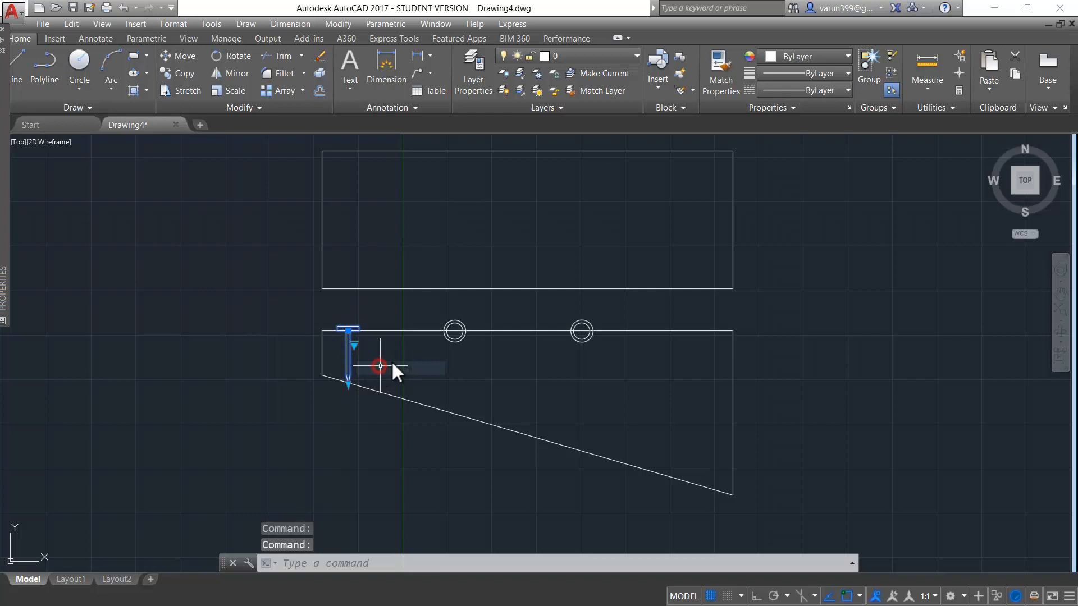
pyautogui.click(460, 340)
pyautogui.click(461, 345)
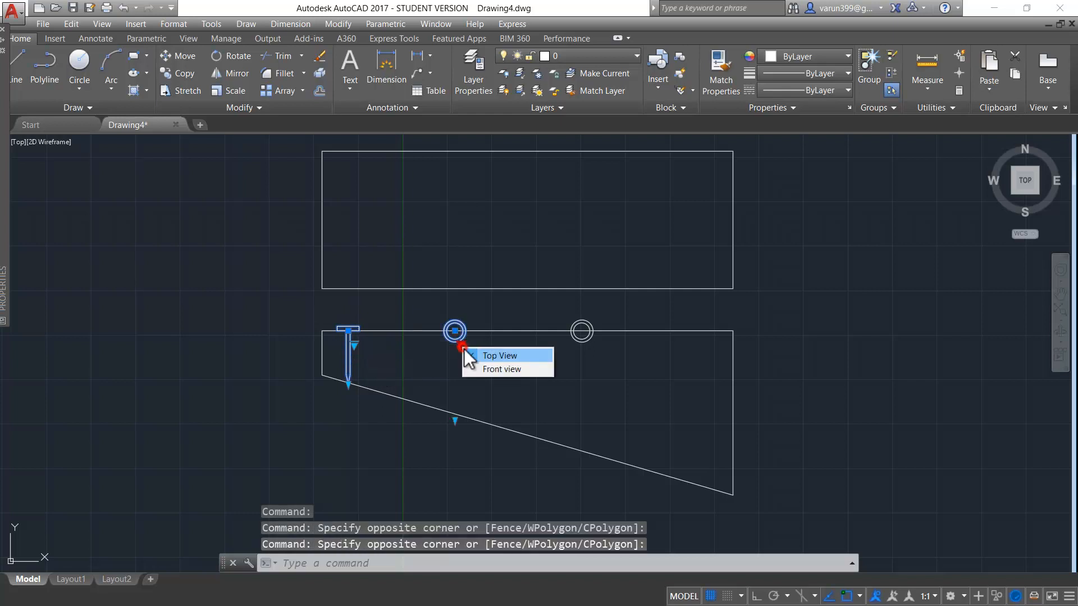
pyautogui.click(477, 366)
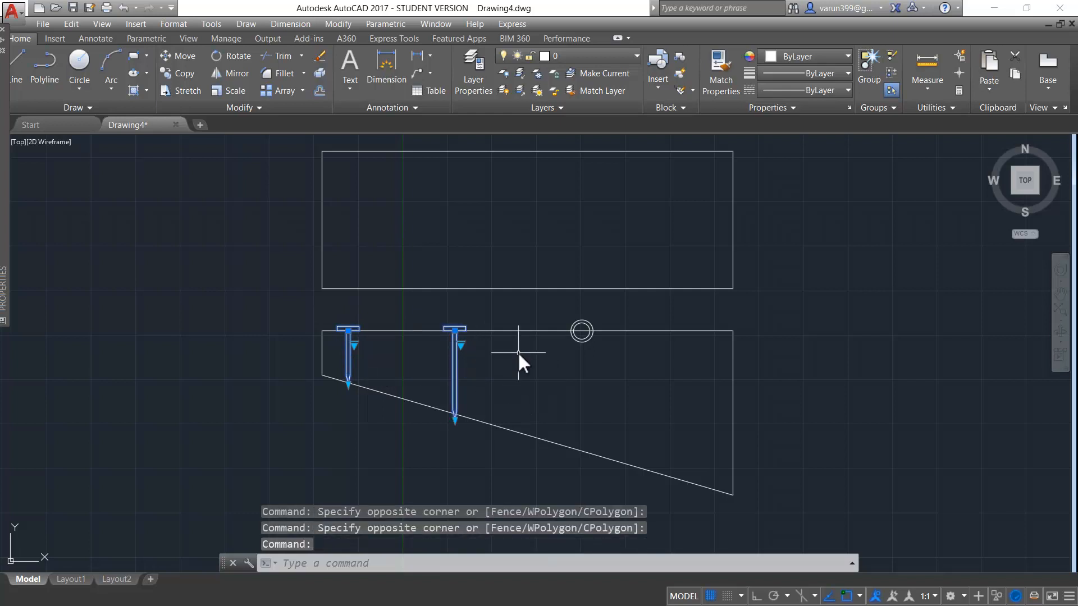
pyautogui.press('Escape')
pyautogui.press('Escape')
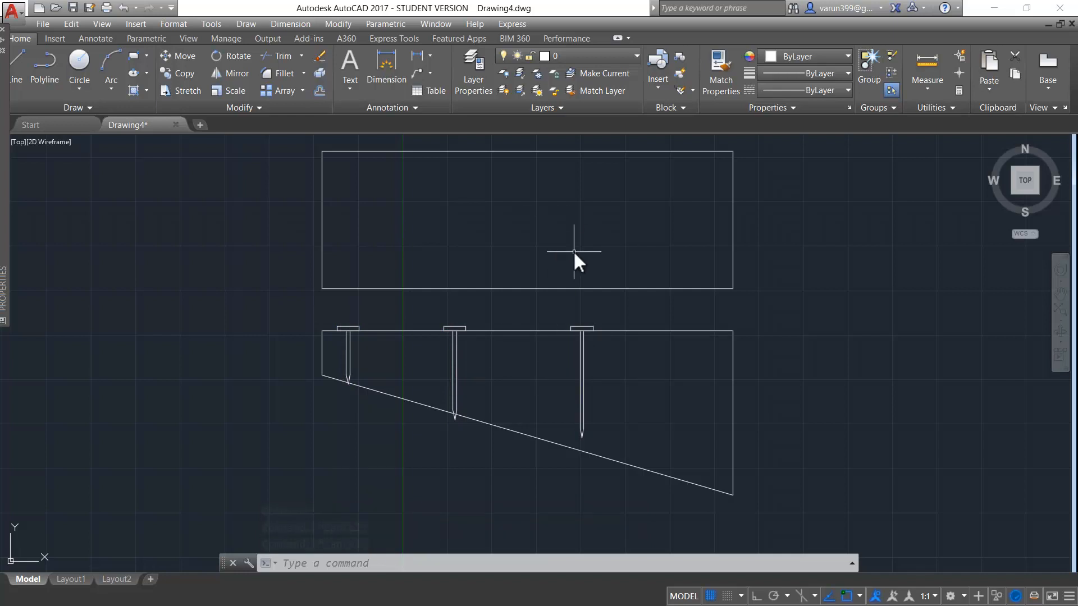
# Insert a Nail block in the plan rectangle near its lower edge, vertically aligned with the rightmost front-view nail.
pyautogui.write('i')
pyautogui.press('Return')
pyautogui.click(616, 395)
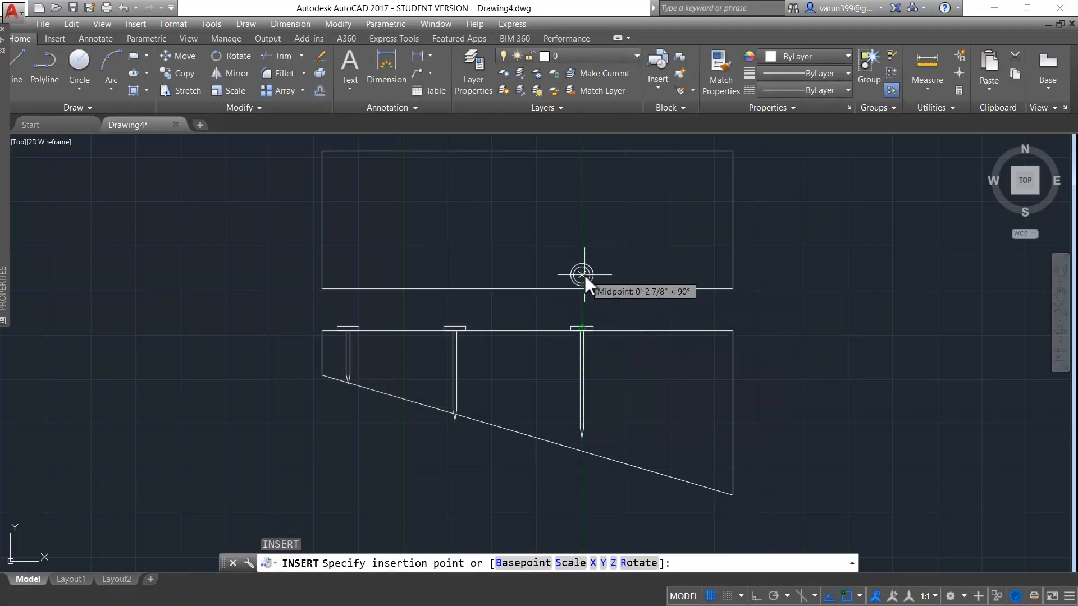
pyautogui.click(583, 267)
# Copy the inserted nail horizontally from its centre to positions directly above the middle and leftmost front-view nails.
pyautogui.write('co')
pyautogui.press('Return')
pyautogui.click(603, 250)
pyautogui.click(549, 280)
pyautogui.press('Return')
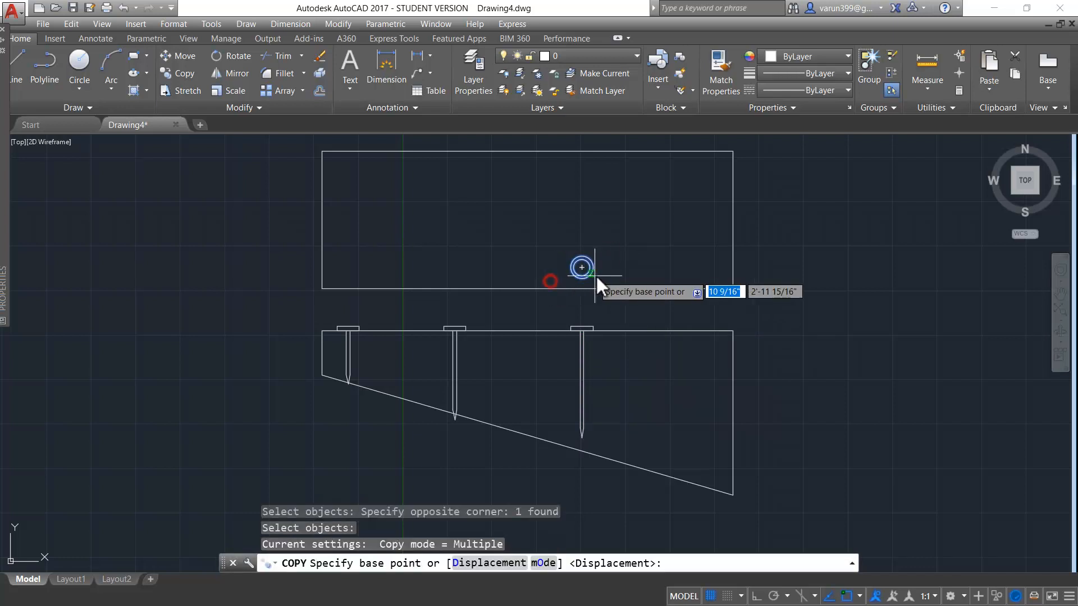
pyautogui.click(582, 269)
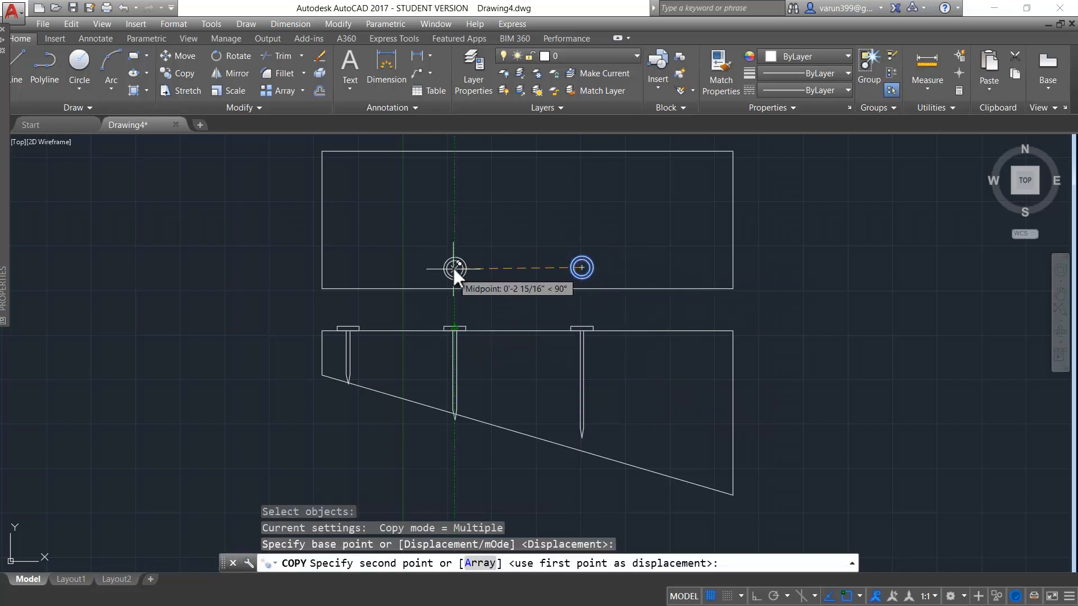
pyautogui.press('F8')
pyautogui.click(455, 267)
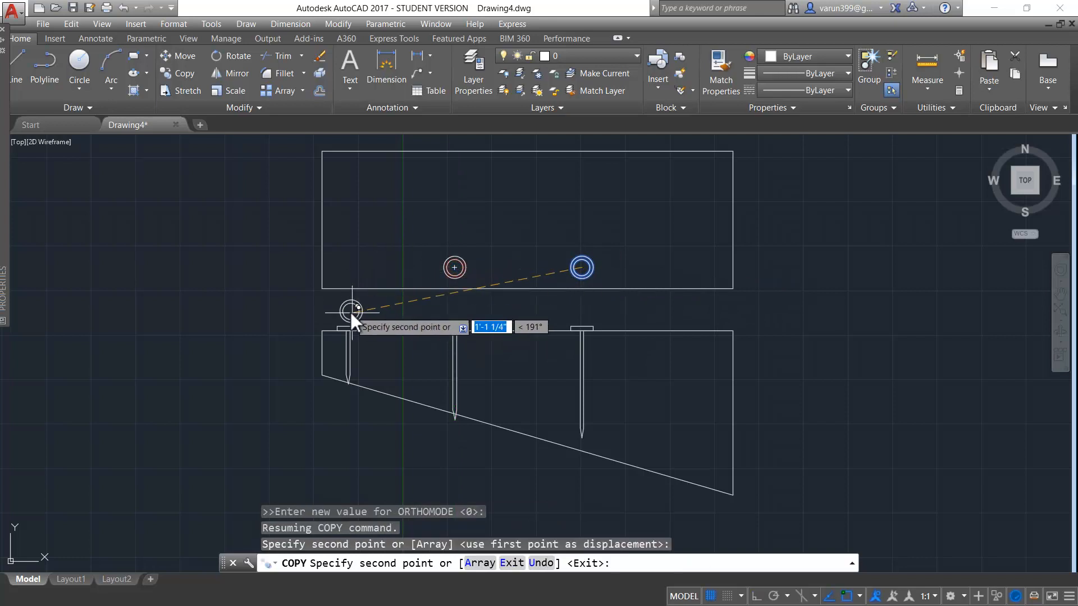
pyautogui.click(348, 264)
pyautogui.press('Escape')
pyautogui.press('Escape')
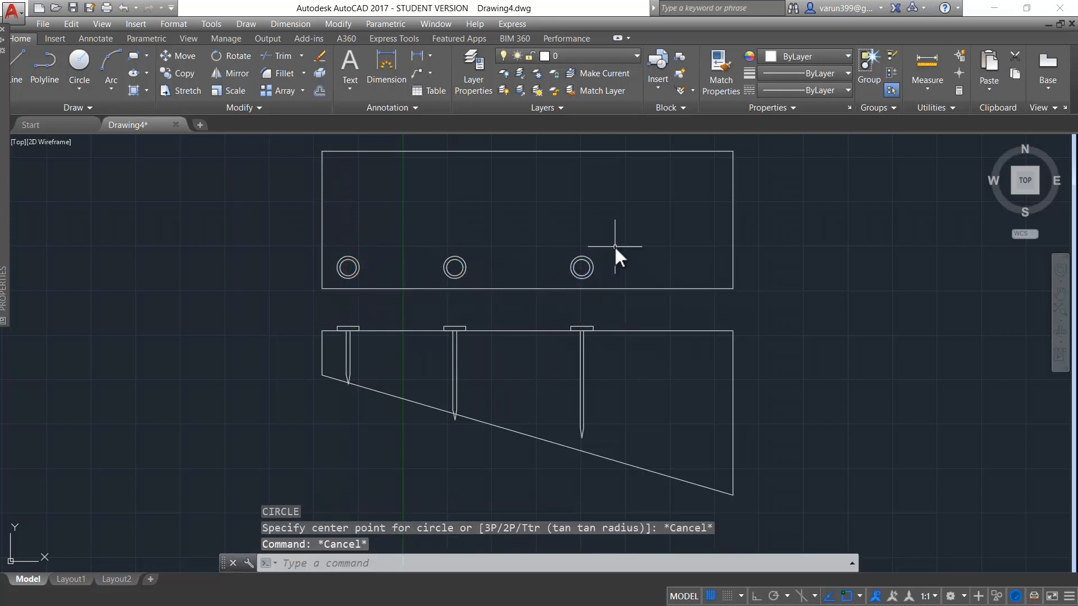
# Copy the row of three top-view nails straight up to near the plan rectangle's upper edge.
pyautogui.click(602, 249)
pyautogui.click(349, 270)
pyautogui.write('o')
pyautogui.press('Return')
pyautogui.click(348, 267)
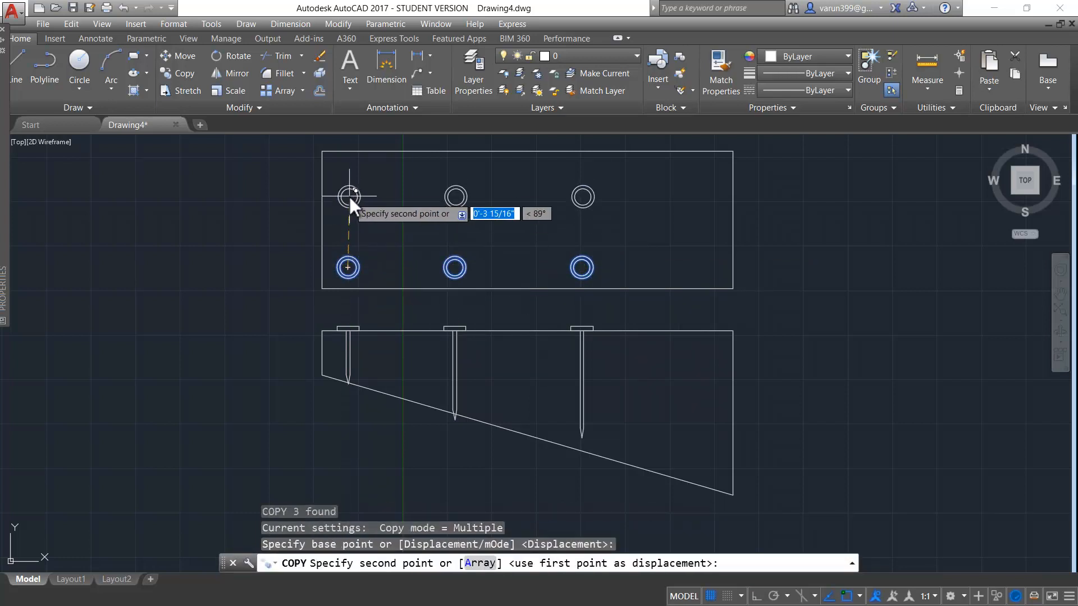
pyautogui.press('F8')
pyautogui.click(346, 180)
pyautogui.press('Escape')
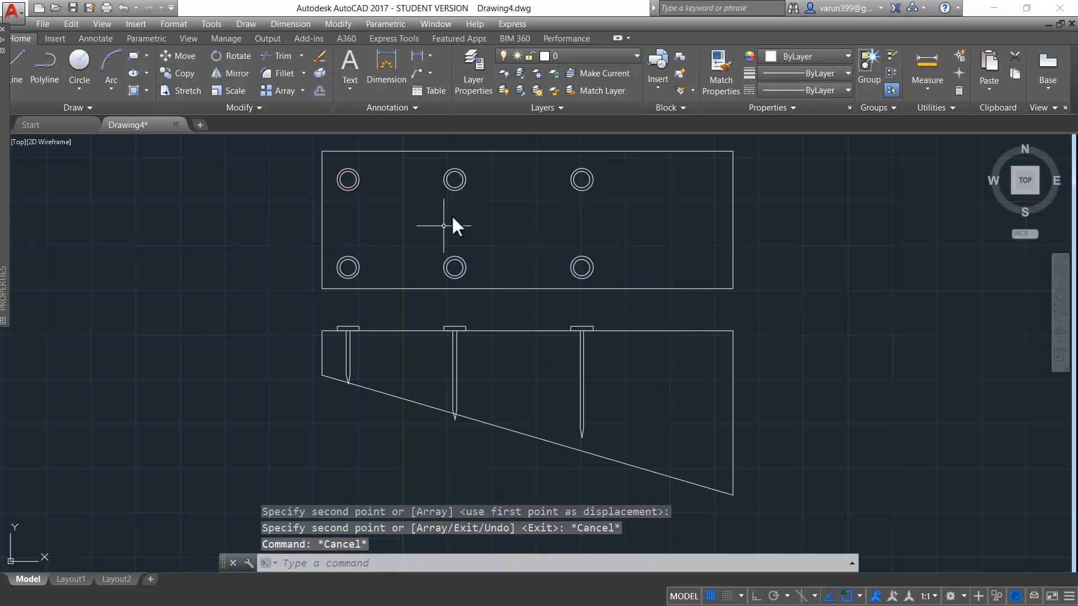